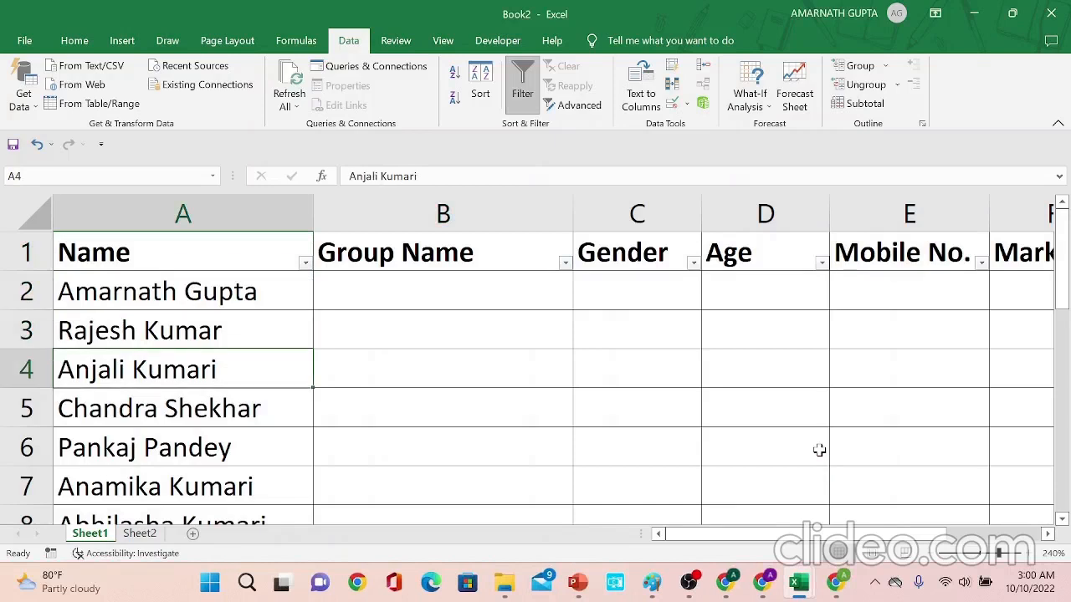
# - Browse the list of names in column A of Sheet1
pyautogui.press('Up')
pyautogui.press('Up')
pyautogui.press('Up')
pyautogui.press('Down')
pyautogui.press('Down')
pyautogui.press('Down')
pyautogui.press('Down')
pyautogui.press('Down')
pyautogui.press('Down')
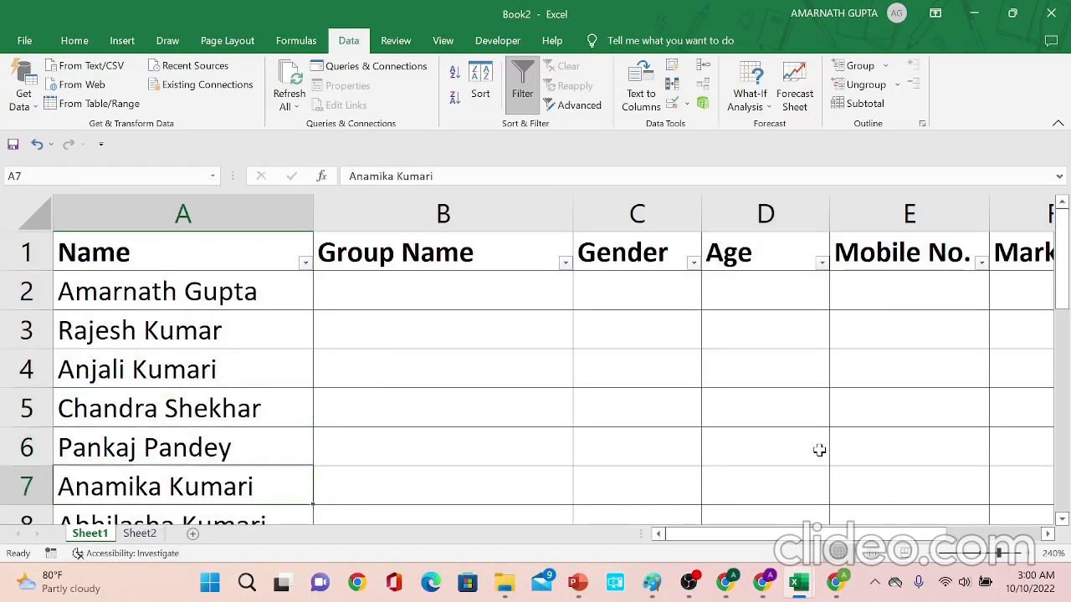
pyautogui.press('Up')
pyautogui.press('Up')
pyautogui.press('Up')
pyautogui.press('Up')
pyautogui.press('Up')
pyautogui.press('Up')
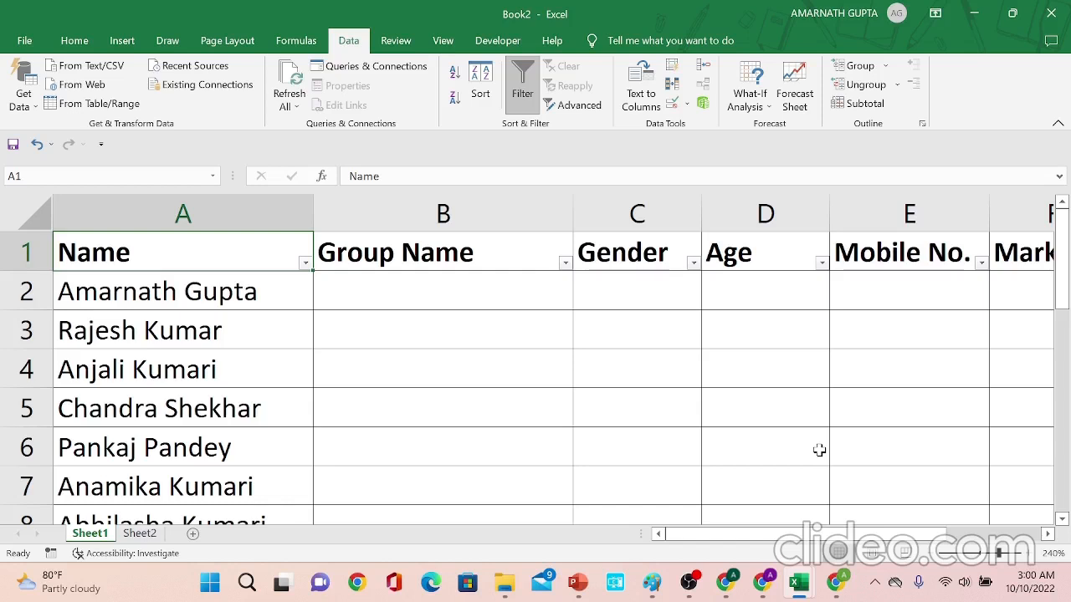
pyautogui.press('Down')
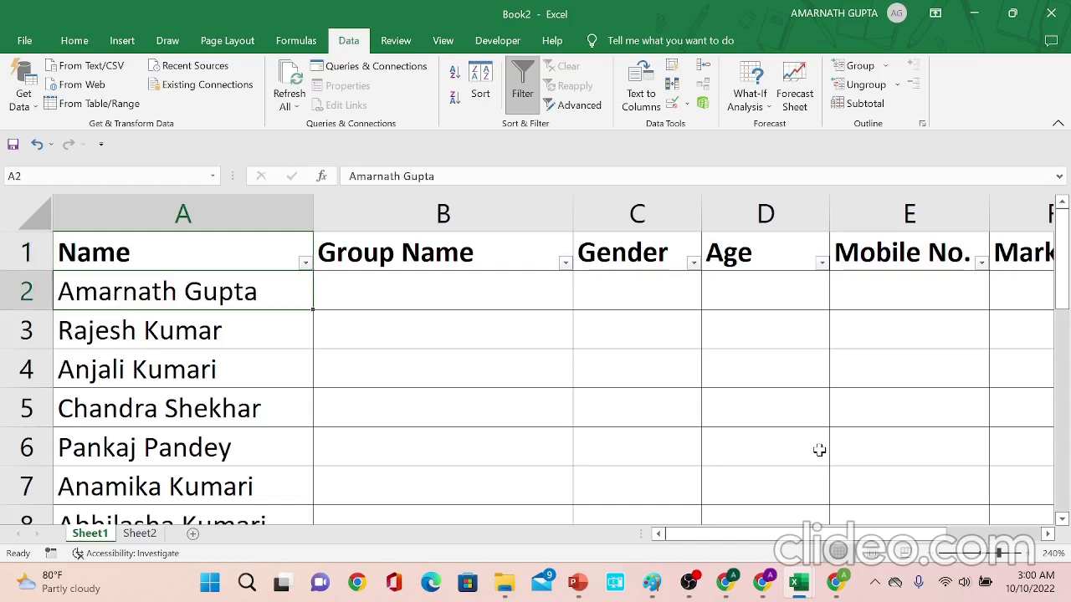
pyautogui.press('Up')
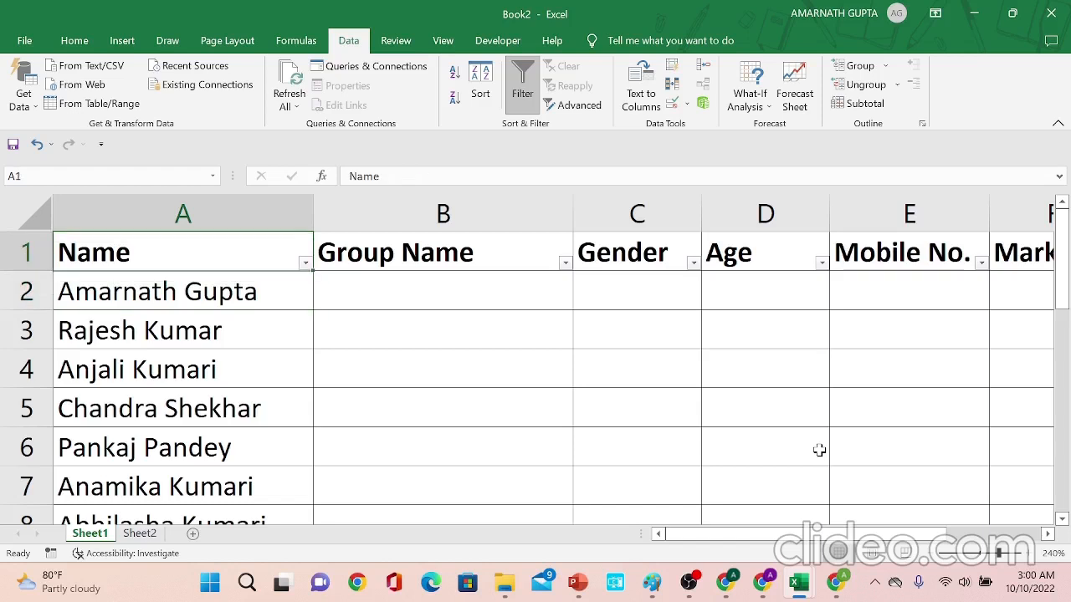
# - Examine the empty Group Name, Gender, Age, Mobile No. and Marks columns beside the names
pyautogui.press('Right')
pyautogui.press('Down')
pyautogui.press('Down')
pyautogui.press('Down')
pyautogui.press('Down')
pyautogui.press('Down')
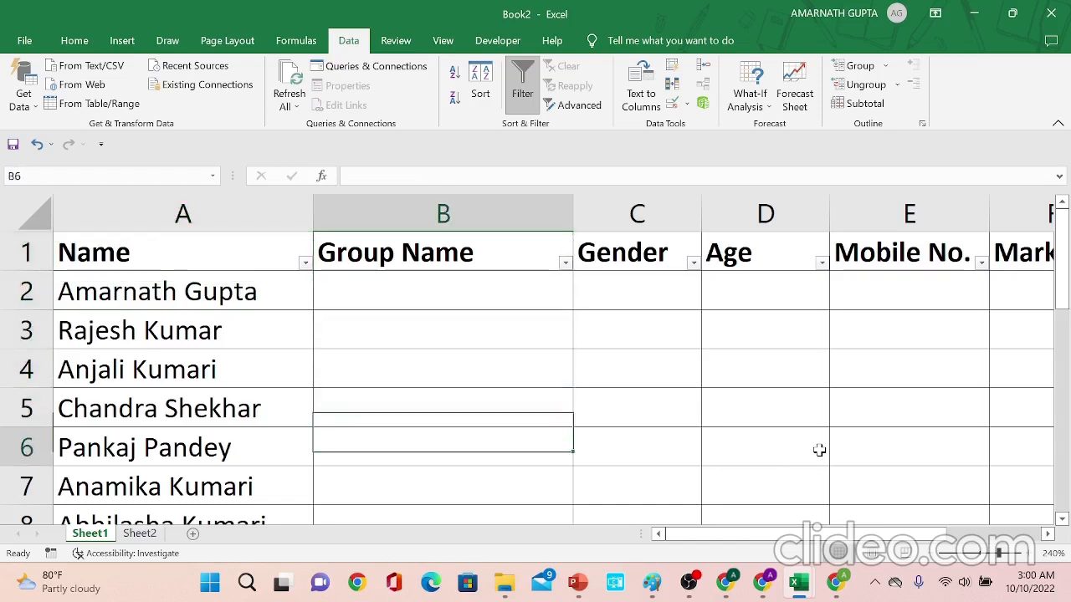
pyautogui.press('Right')
pyautogui.press('Up')
pyautogui.press('Up')
pyautogui.press('Up')
pyautogui.press('Up')
pyautogui.press('Up')
pyautogui.press('Down')
pyautogui.press('Down')
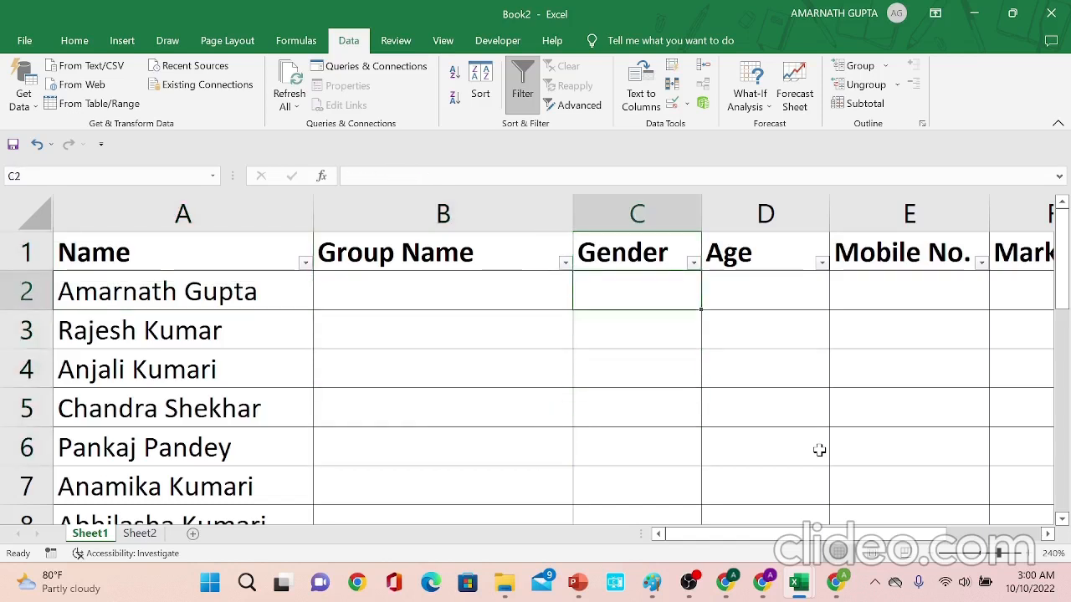
pyautogui.press('Right')
pyautogui.press('Up')
pyautogui.press('Up')
pyautogui.press('Right')
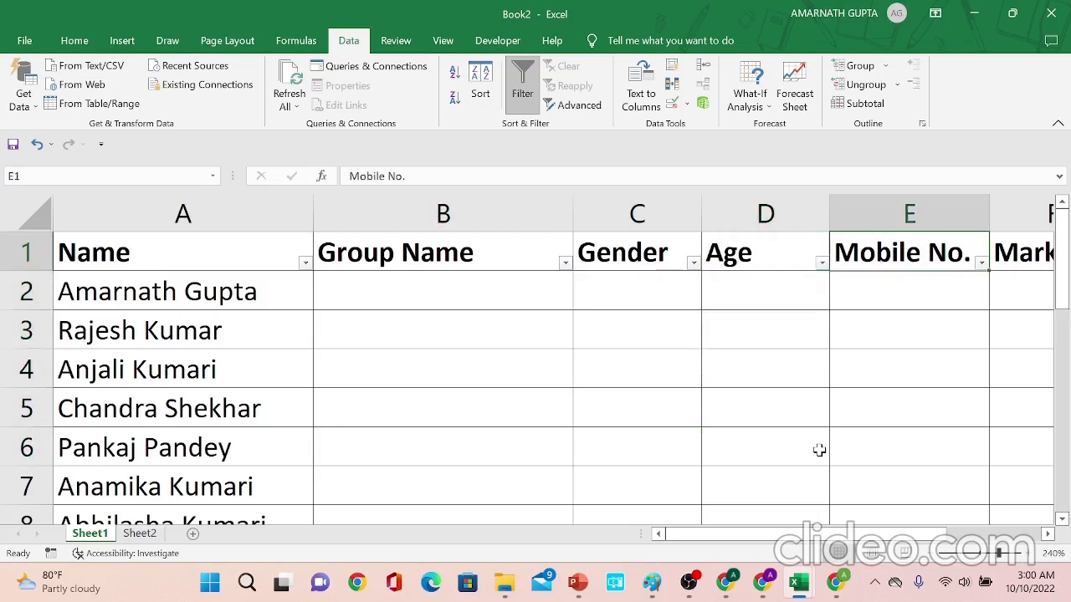
pyautogui.press('Down')
pyautogui.press('Down')
pyautogui.press('Down')
pyautogui.press('Right')
pyautogui.press('Right')
pyautogui.press('Left')
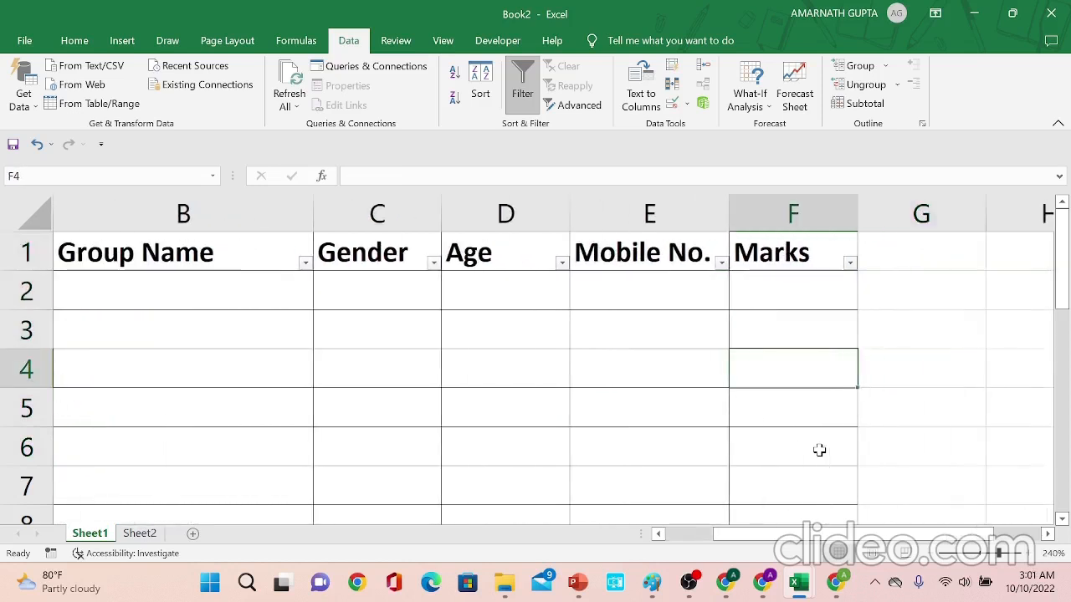
pyautogui.press('Up')
pyautogui.press('Up')
pyautogui.press('Up')
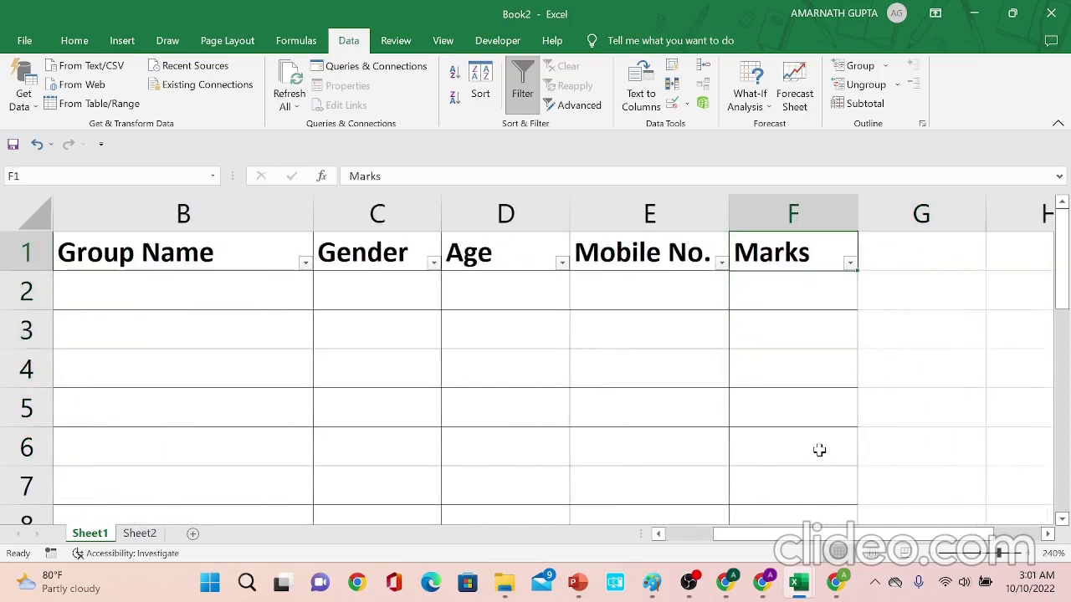
pyautogui.press('Down')
pyautogui.press('Home')
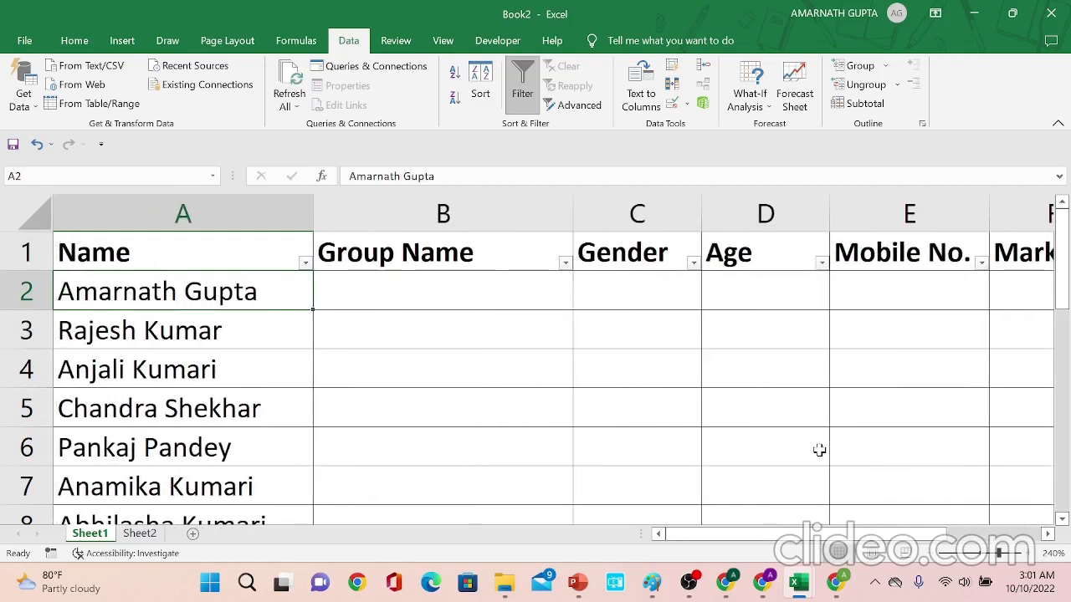
# - Inspect the range of empty Group Name cells running alongside the list of names
pyautogui.press('Right')
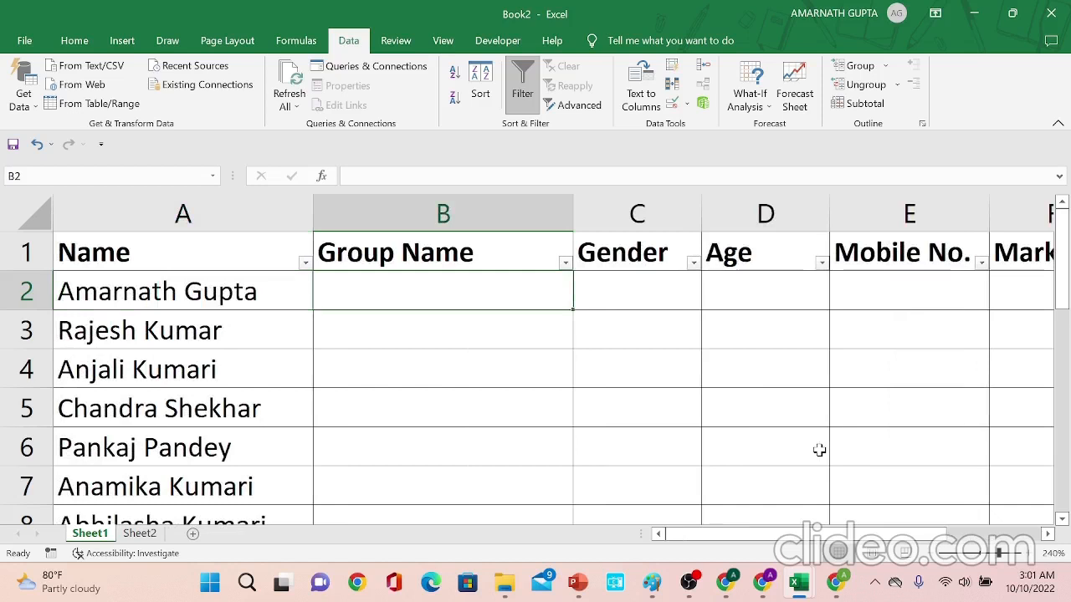
pyautogui.hotkey('ctrl', 'space')
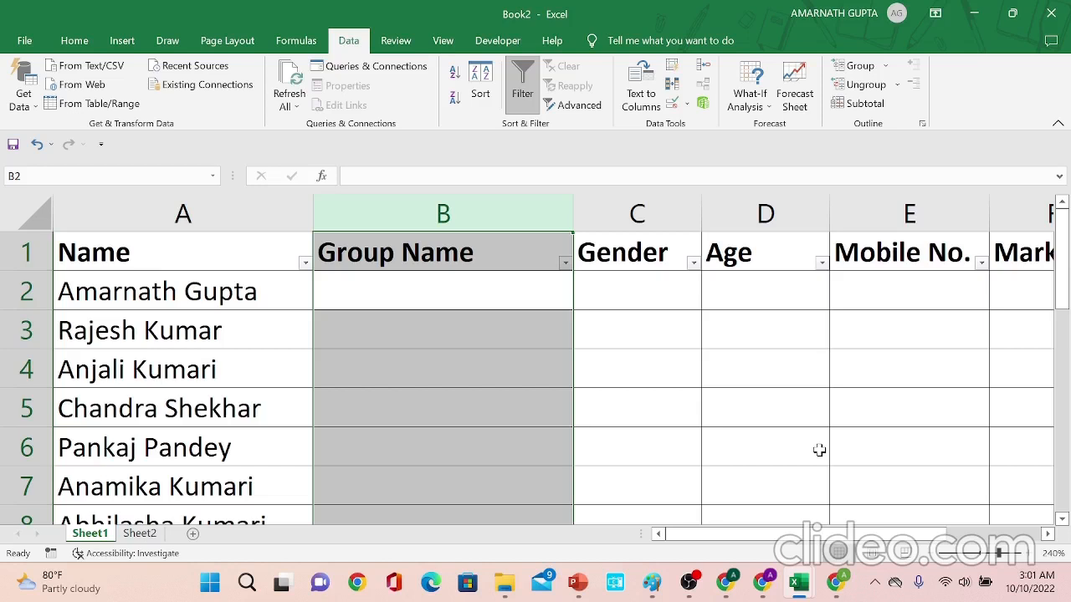
pyautogui.press('Down')
pyautogui.press('Up')
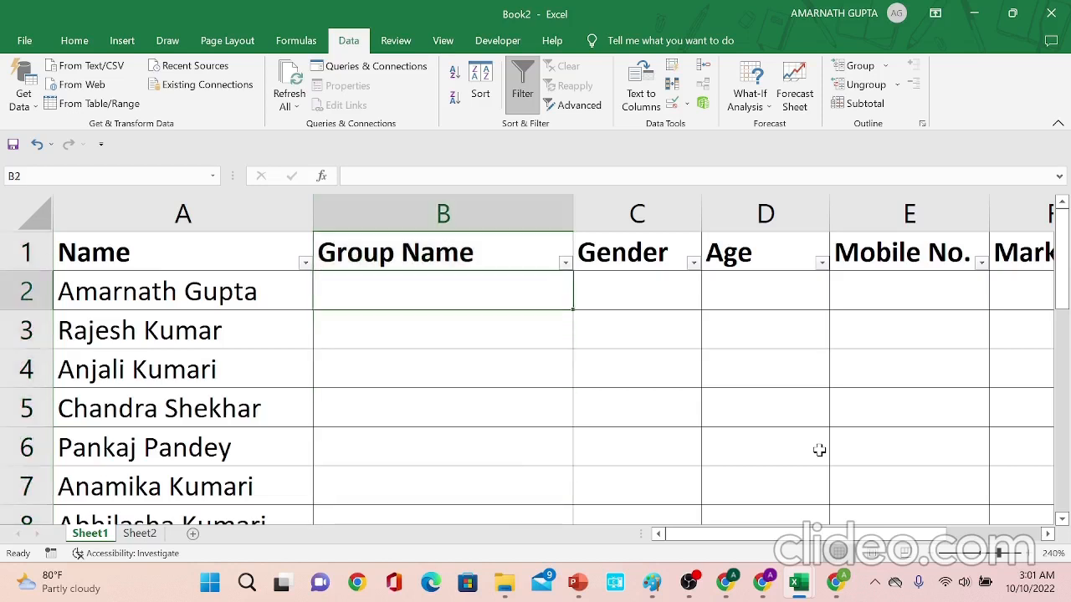
pyautogui.press('Down')
pyautogui.press('Up')
pyautogui.hotkey('shift', 'Down')
pyautogui.hotkey('shift', 'Down')
pyautogui.hotkey('shift', 'Down')
pyautogui.hotkey('shift', 'Down')
pyautogui.hotkey('shift', 'Down')
pyautogui.hotkey('shift', 'Down')
pyautogui.hotkey('shift', 'Down')
pyautogui.hotkey('shift', 'Down')
pyautogui.hotkey('shift', 'Down')
pyautogui.hotkey('shift', 'Down')
pyautogui.hotkey('shift', 'Down')
pyautogui.hotkey('shift', 'Down')
pyautogui.hotkey('shift', 'Down')
pyautogui.hotkey('shift', 'Down')
pyautogui.hotkey('shift', 'Down')
pyautogui.hotkey('shift', 'Down')
pyautogui.hotkey('shift', 'Down')
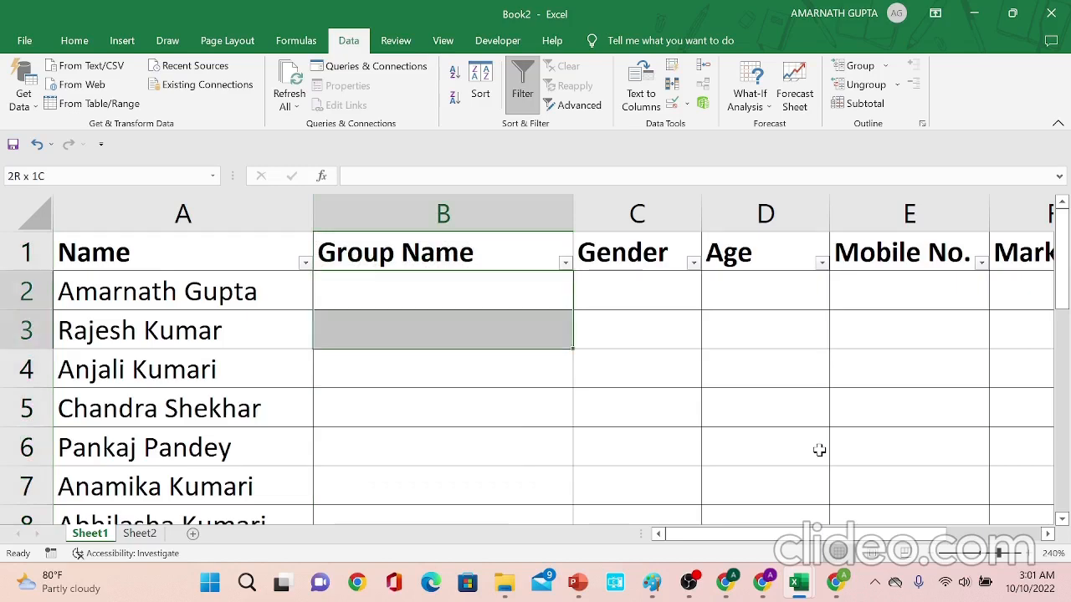
pyautogui.hotkey('shift', 'Up')
pyautogui.hotkey('shift', 'Up')
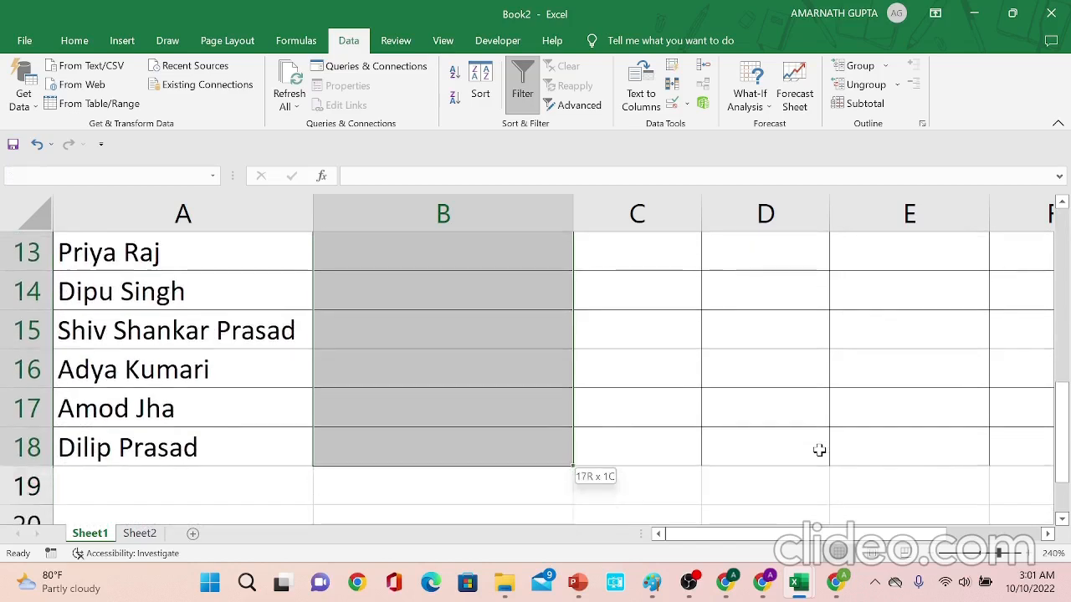
pyautogui.press('Up')
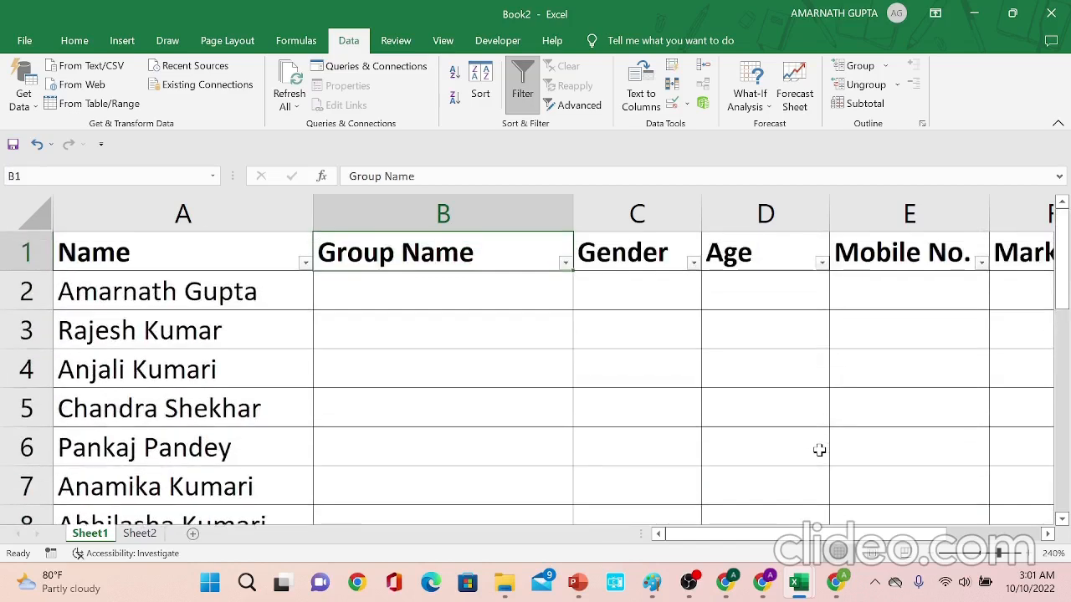
pyautogui.press('Down')
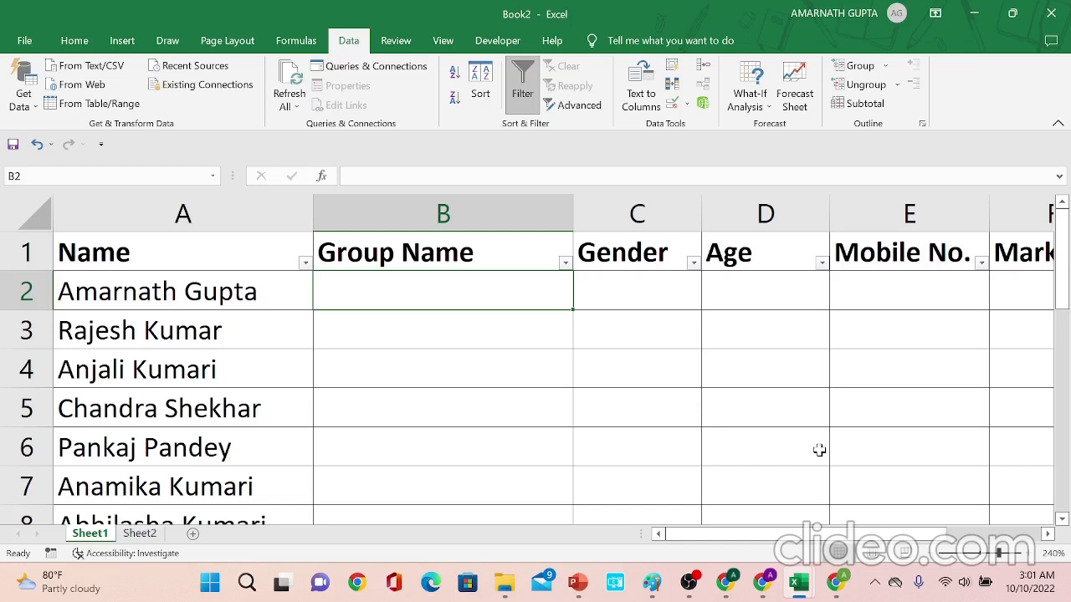
# - Step through the Gender and Age cells of the first row and review the extent of the name list
pyautogui.press('Tab')
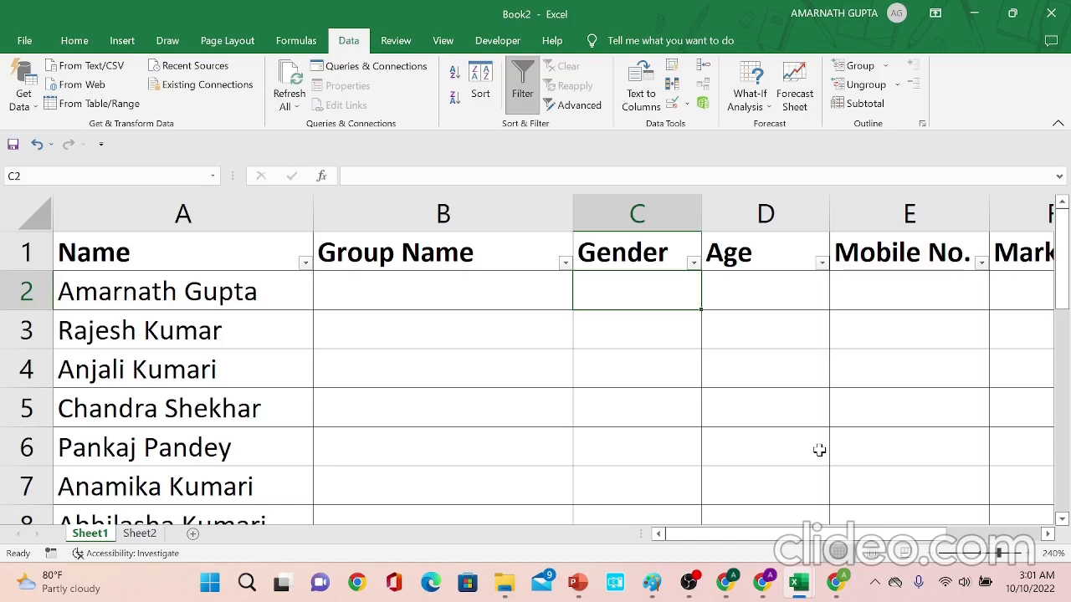
pyautogui.press('Tab')
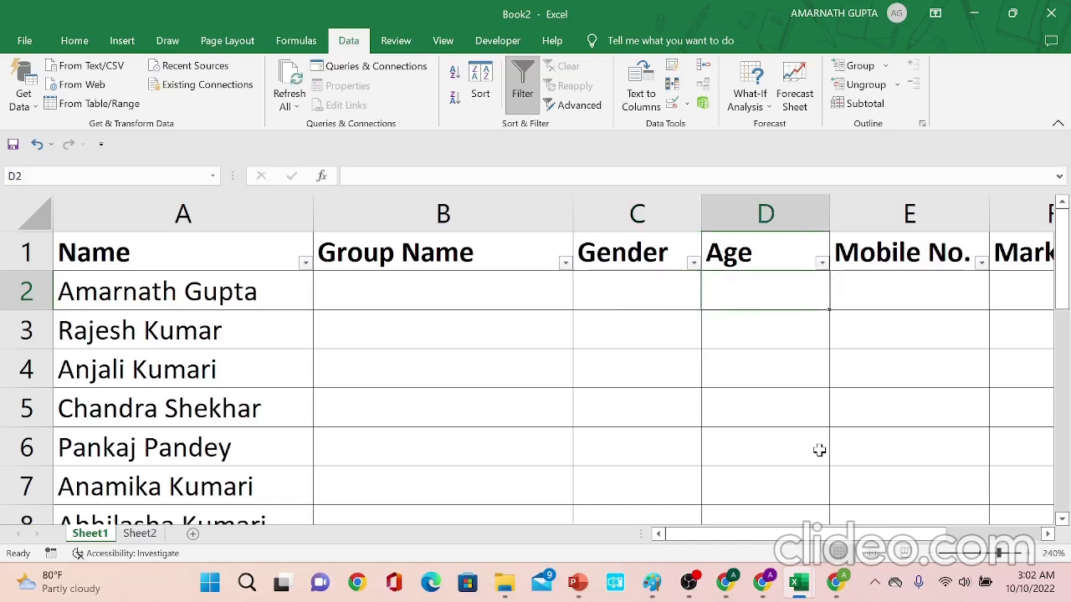
pyautogui.press('Up')
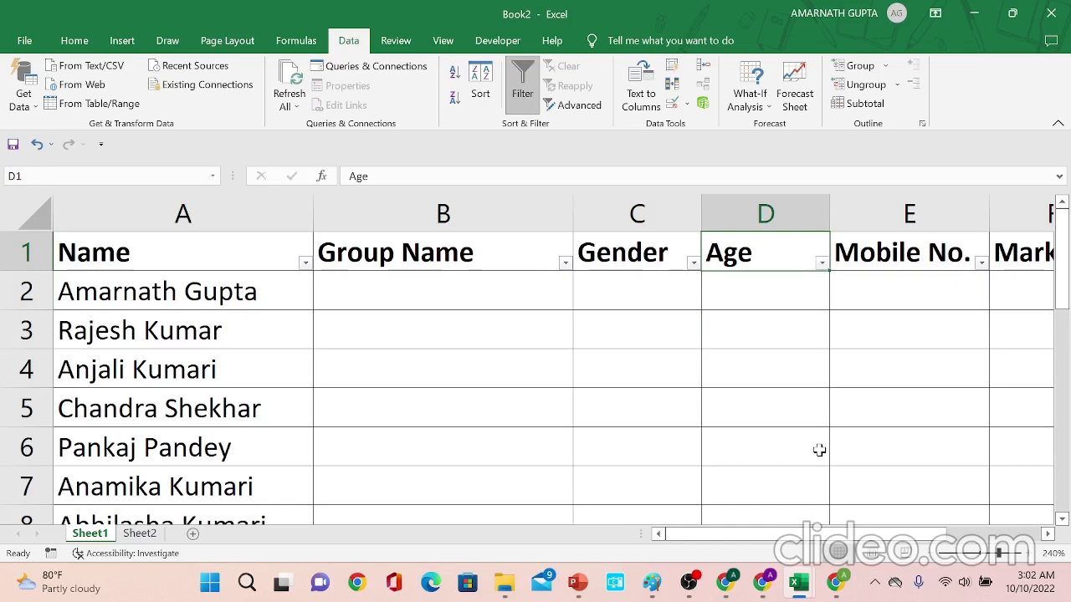
pyautogui.press('Down')
pyautogui.press('Left')
pyautogui.press('Left')
pyautogui.press('Left')
pyautogui.press('Up')
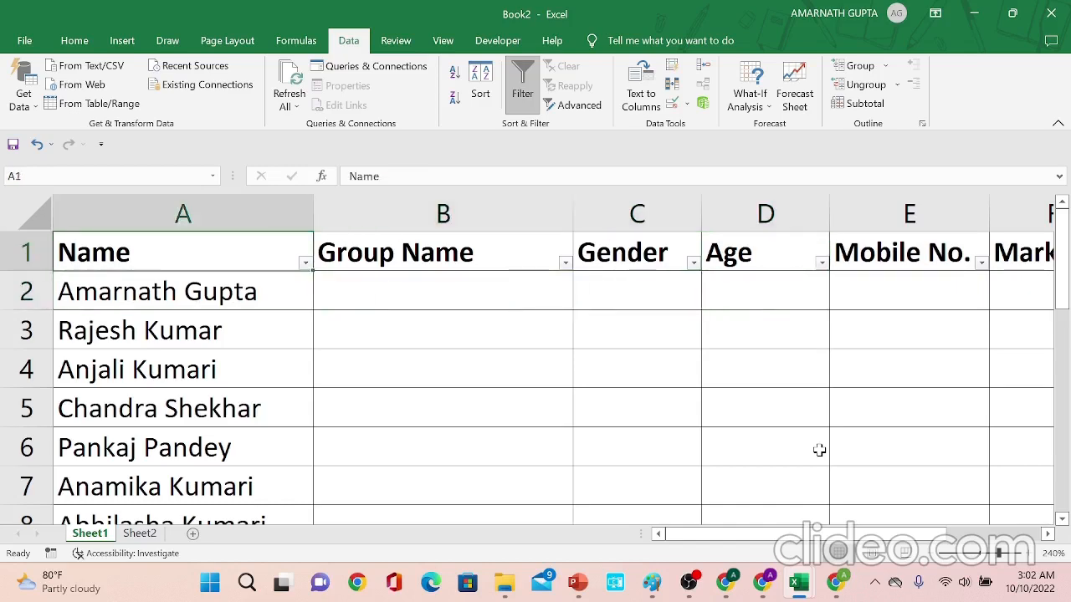
pyautogui.press('Down')
pyautogui.hotkey('ctrl', 'shift', 'Down')
pyautogui.press('Up')
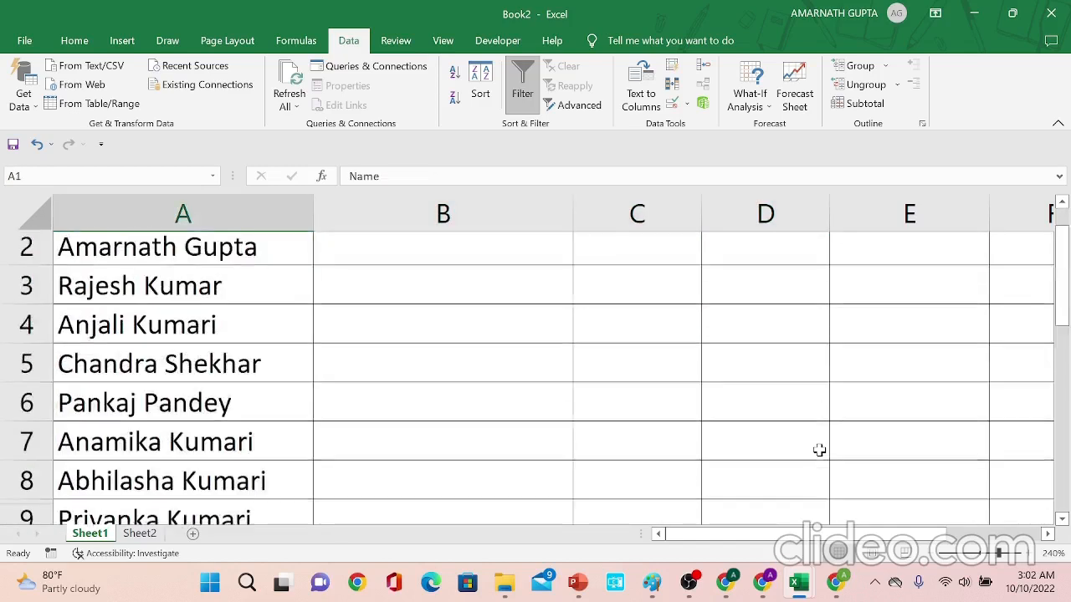
pyautogui.press('Down')
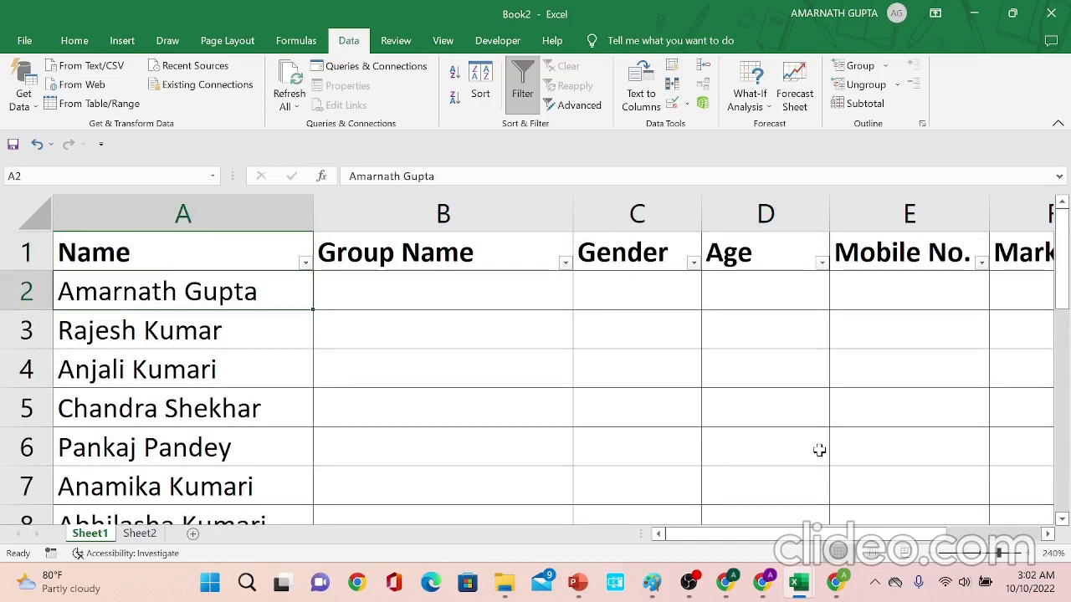
pyautogui.press('Right')
pyautogui.press('Right')
pyautogui.press('Right')
pyautogui.press('Up')
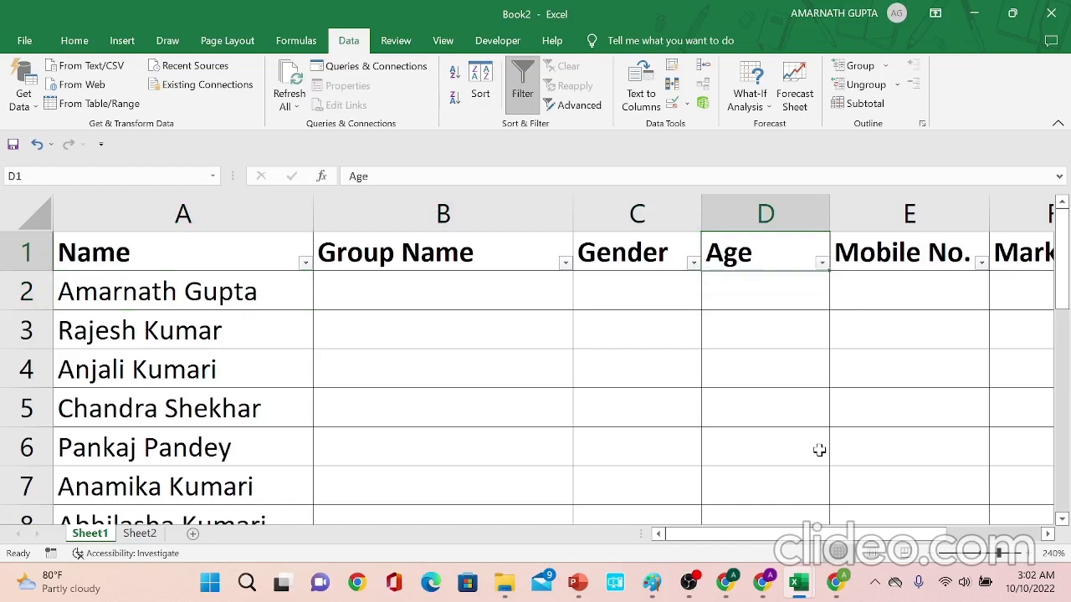
# - Inspect the empty cell ranges under the Age, Mobile No. and Marks headers
pyautogui.press('Down')
pyautogui.hotkey('shift', 'Down')
pyautogui.hotkey('shift', 'Down')
pyautogui.hotkey('shift', 'Down')
pyautogui.hotkey('shift', 'Down')
pyautogui.hotkey('shift', 'Down')
pyautogui.hotkey('shift', 'Down')
pyautogui.hotkey('shift', 'Down')
pyautogui.hotkey('shift', 'Down')
pyautogui.hotkey('shift', 'Down')
pyautogui.hotkey('shift', 'Down')
pyautogui.hotkey('shift', 'Down')
pyautogui.hotkey('shift', 'Down')
pyautogui.hotkey('shift', 'Down')
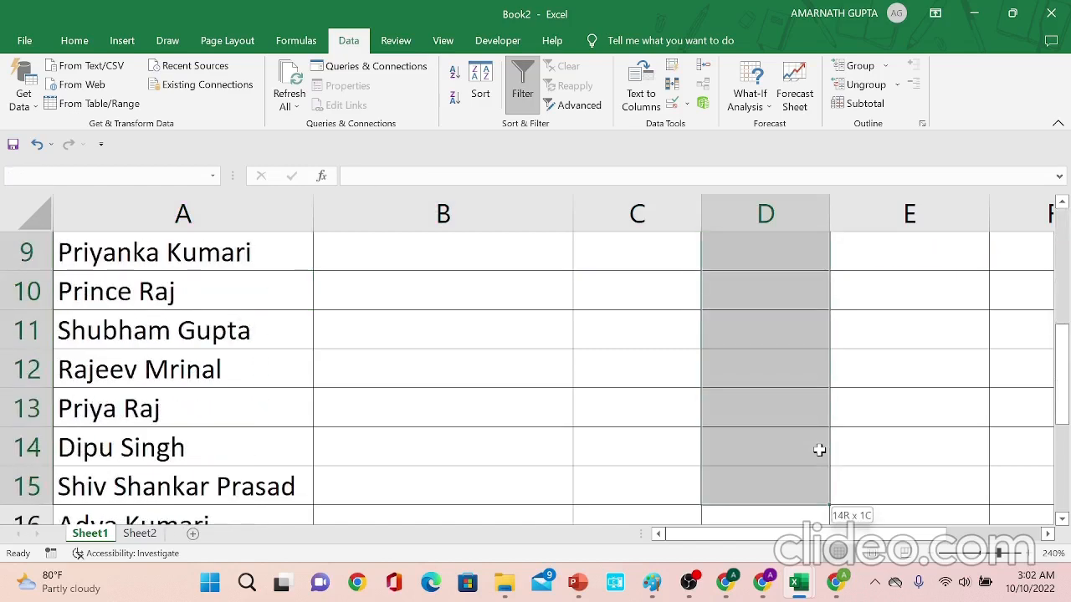
pyautogui.press('Up')
pyautogui.press('Down')
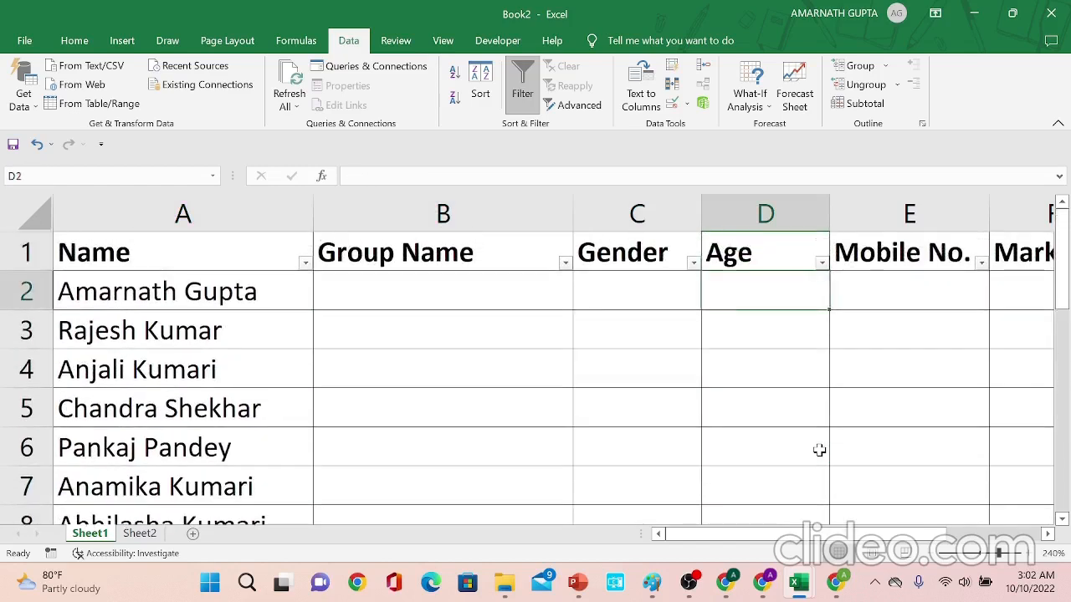
pyautogui.press('Right')
pyautogui.press('Up')
pyautogui.press('Down')
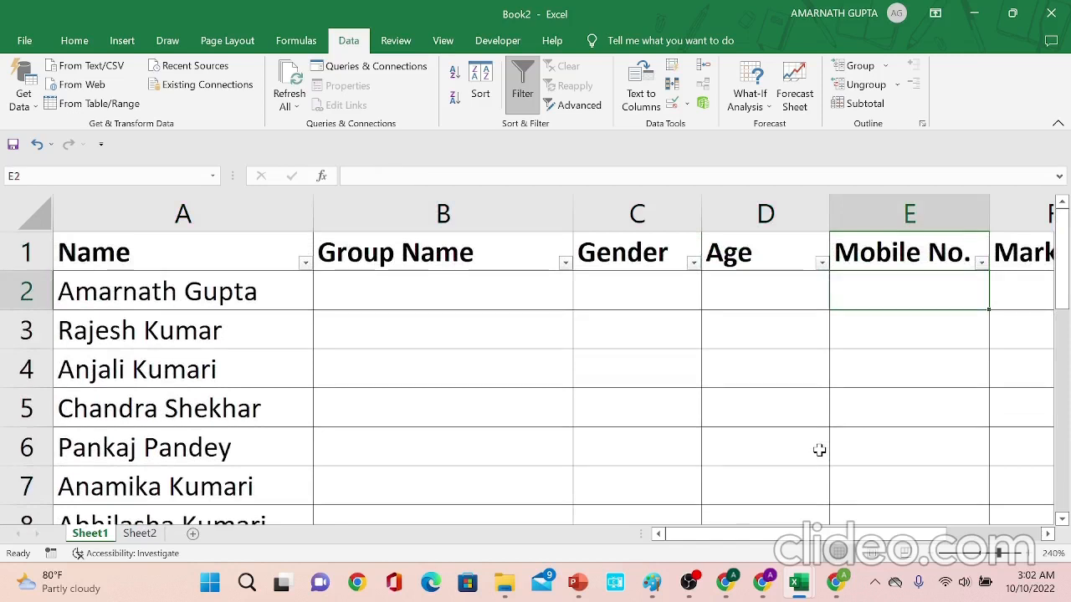
pyautogui.press('Down')
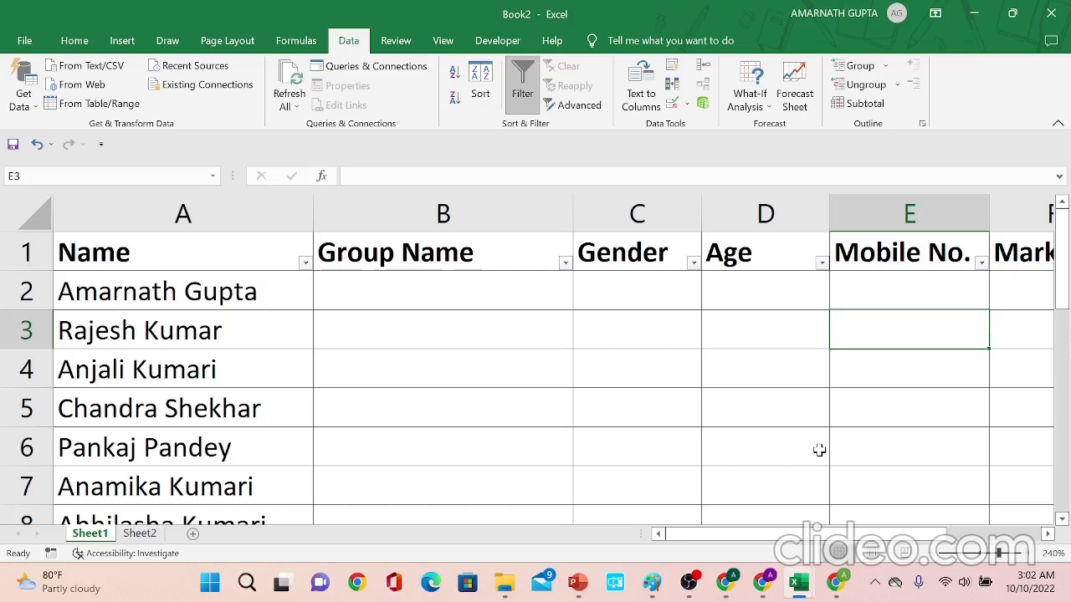
pyautogui.press('Up')
pyautogui.press('Right')
pyautogui.press('Up')
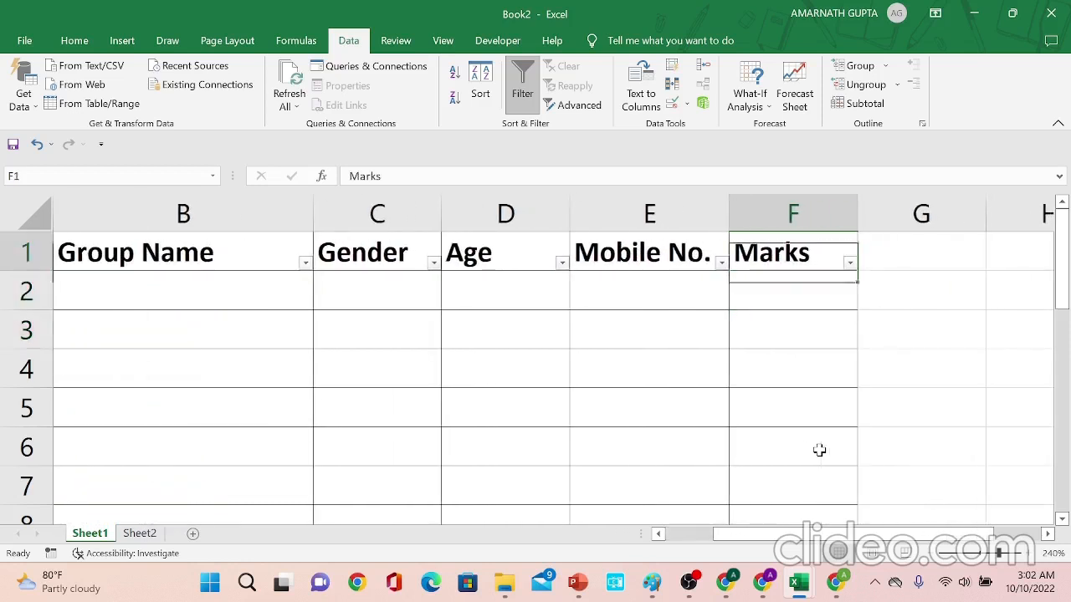
pyautogui.press('Down')
pyautogui.press('Up')
pyautogui.press('Down')
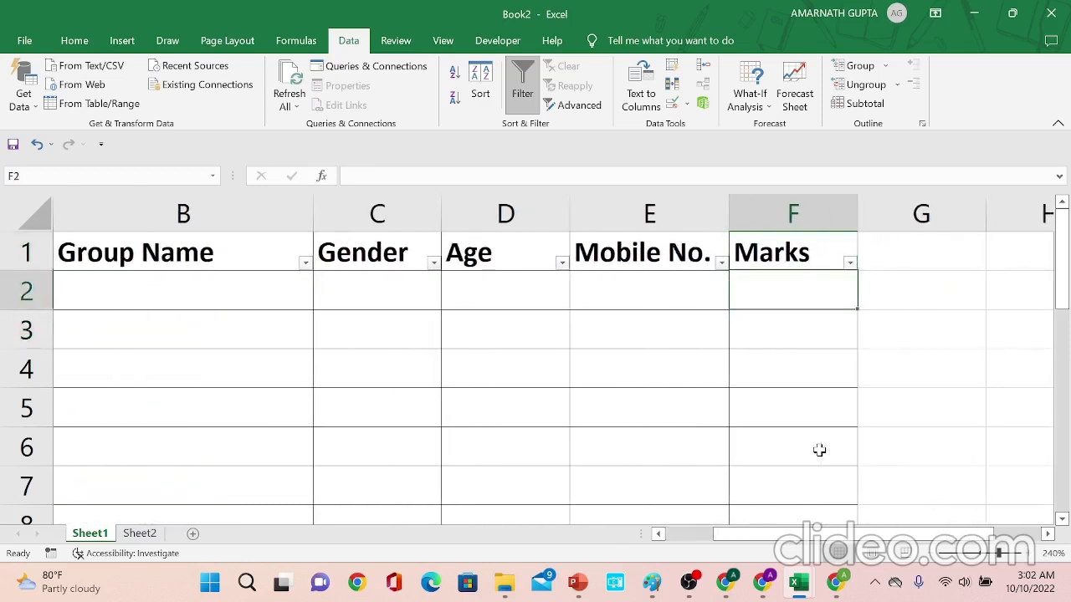
pyautogui.press('Up')
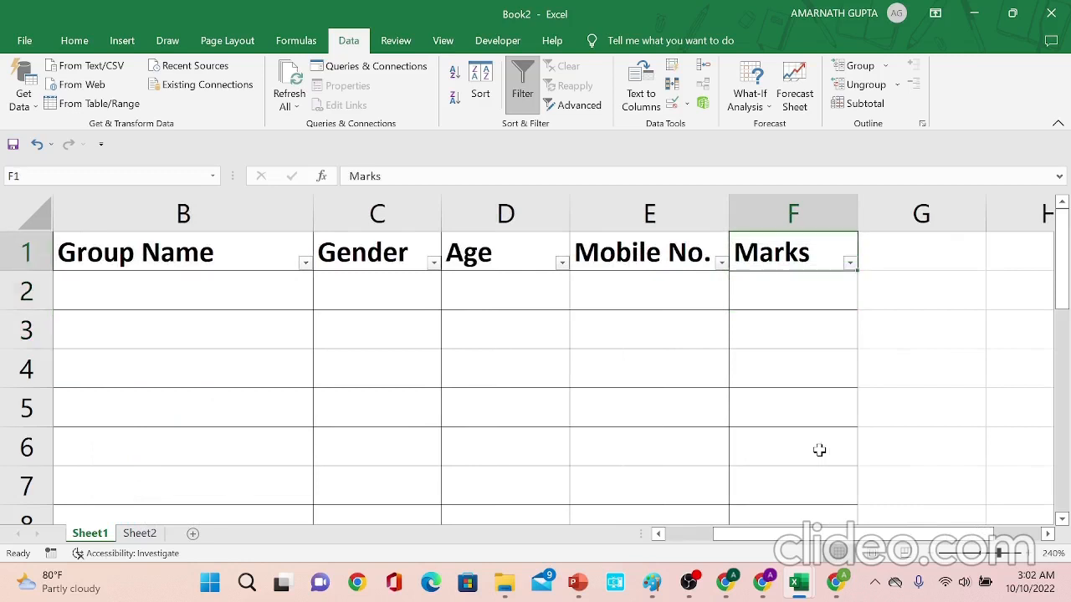
pyautogui.press('Down')
pyautogui.press('Up')
pyautogui.press('Down')
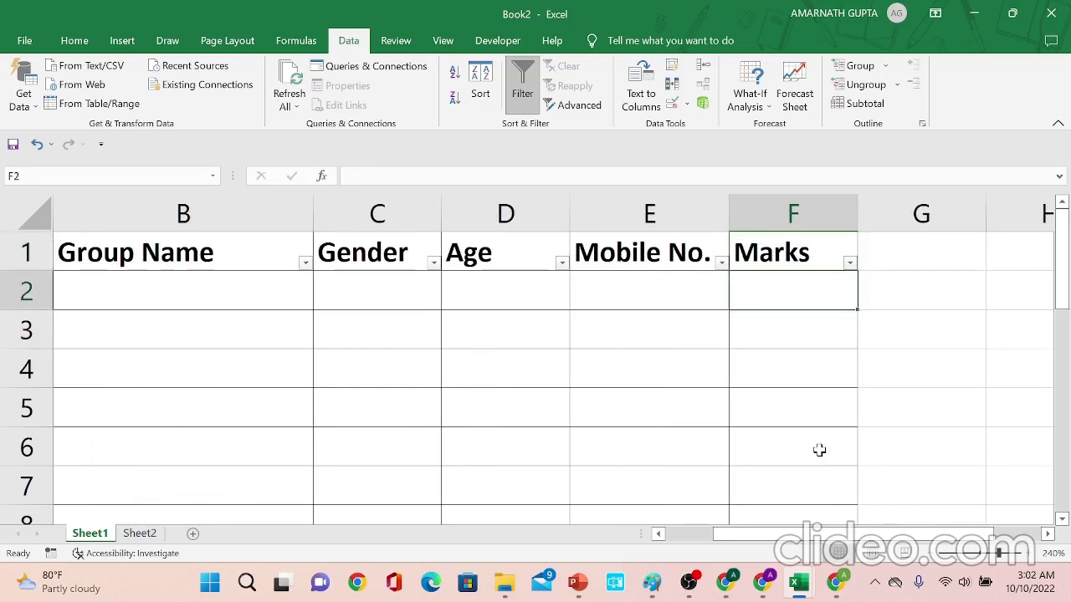
pyautogui.press('Home')
pyautogui.press('Right')
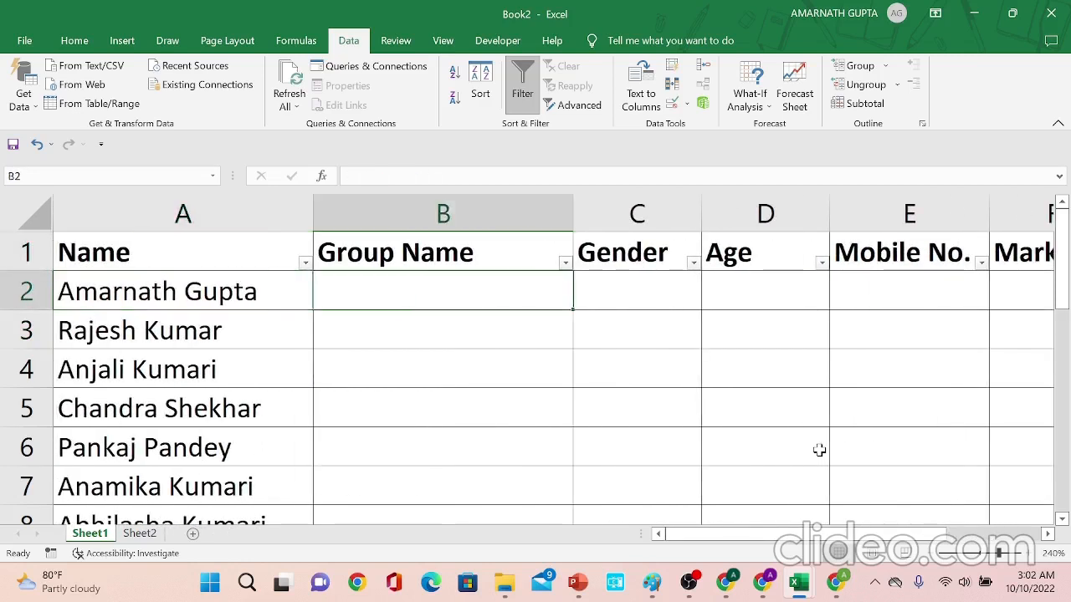
pyautogui.press('Up')
pyautogui.press('Down')
# - View the list of group names on Sheet2, and return to Sheet1
pyautogui.click(146, 533)
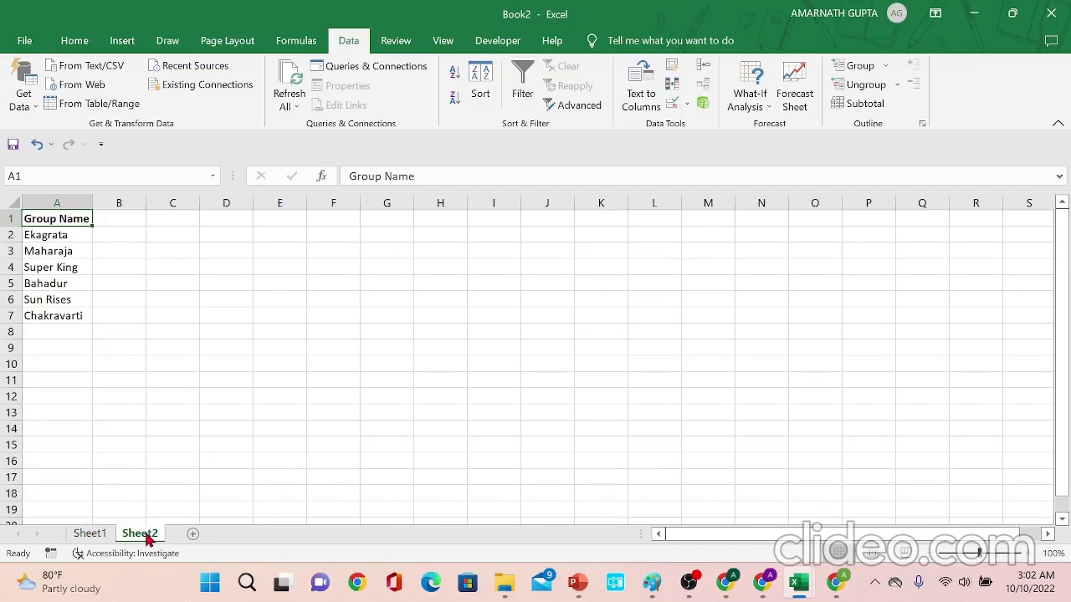
pyautogui.click(79, 537)
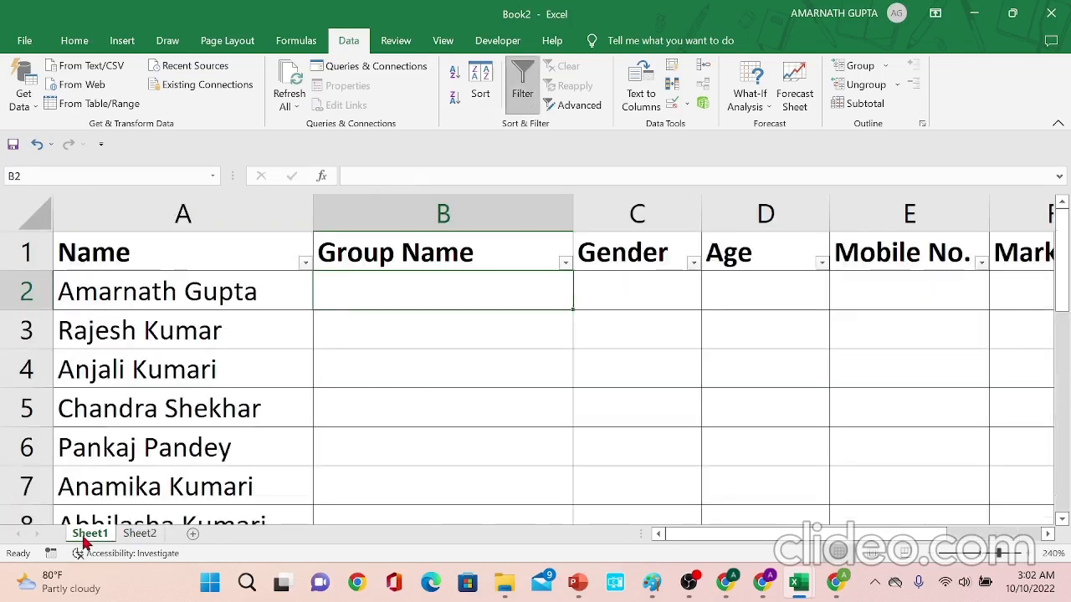
pyautogui.click(285, 430)
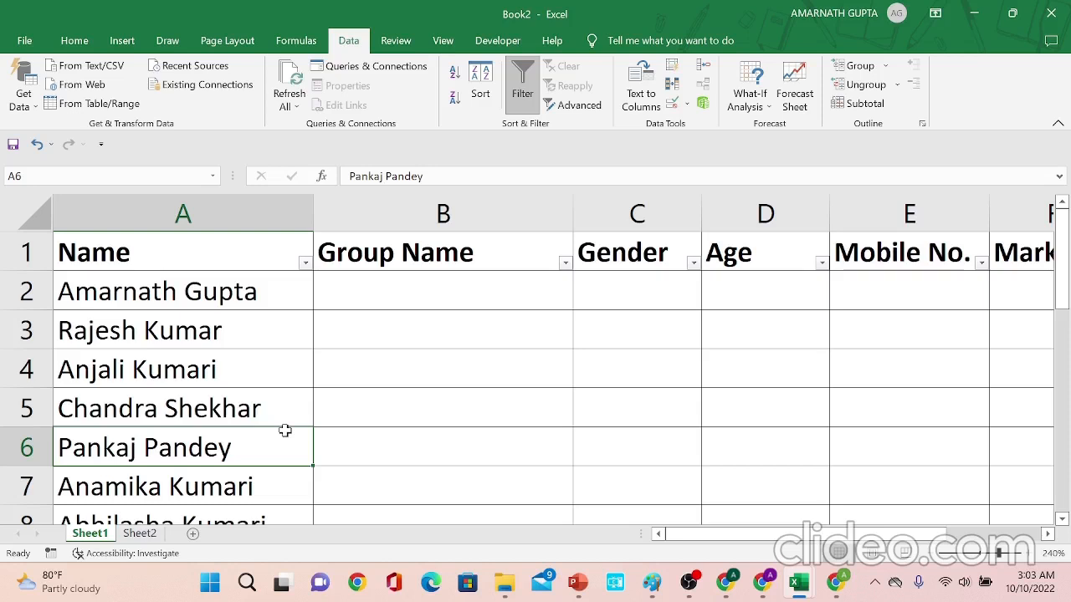
pyautogui.click(144, 533)
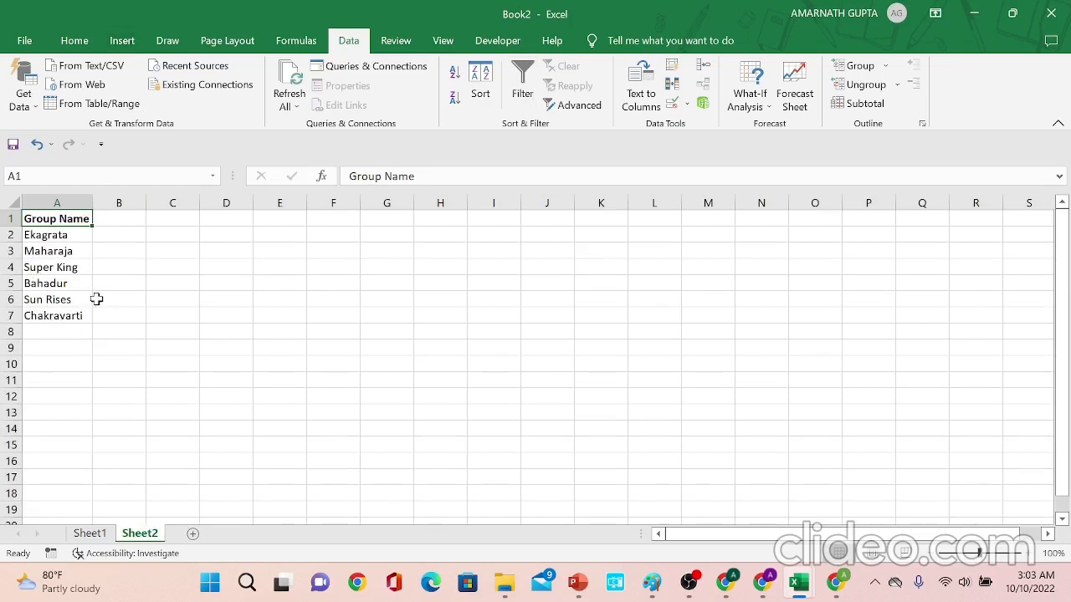
pyautogui.click(88, 534)
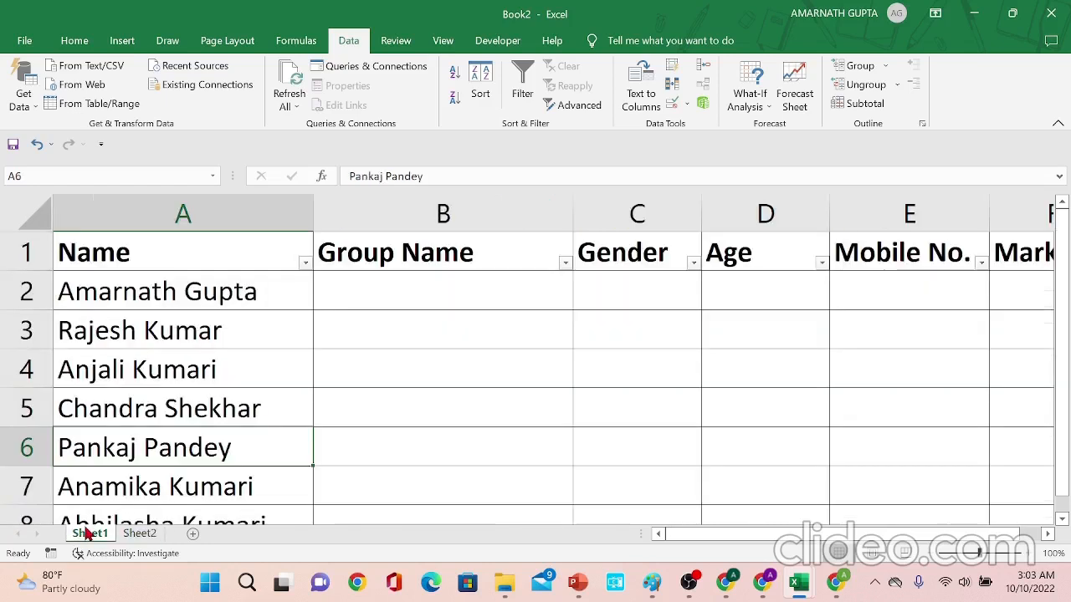
# - Restrict cell B2 to an in-cell dropdown list with source Sheet2!$A$2:$A$7, and open its dropdown to check the options
pyautogui.click(427, 295)
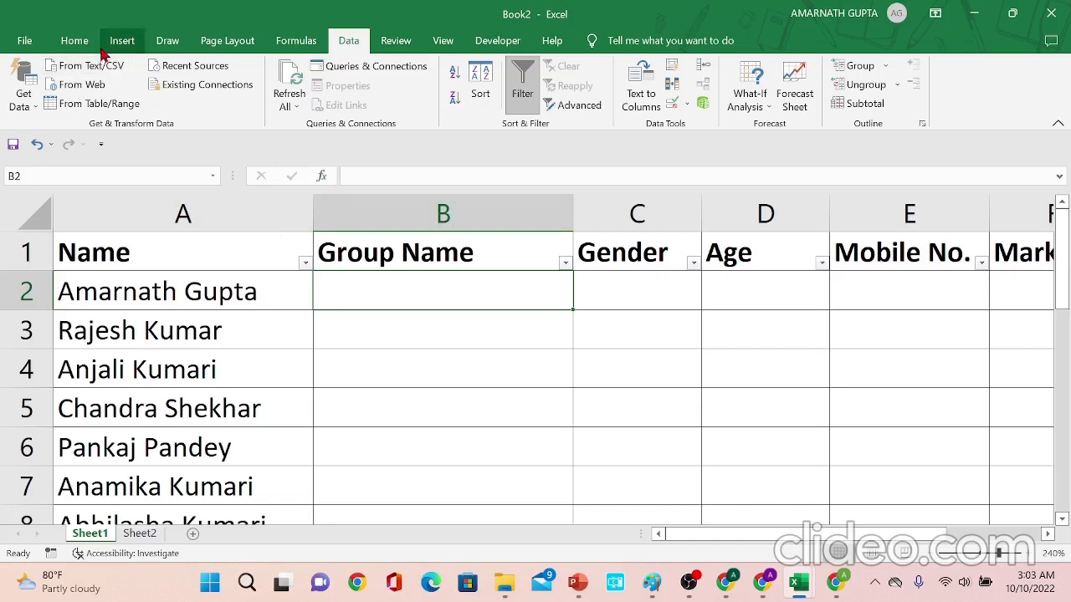
pyautogui.click(74, 40)
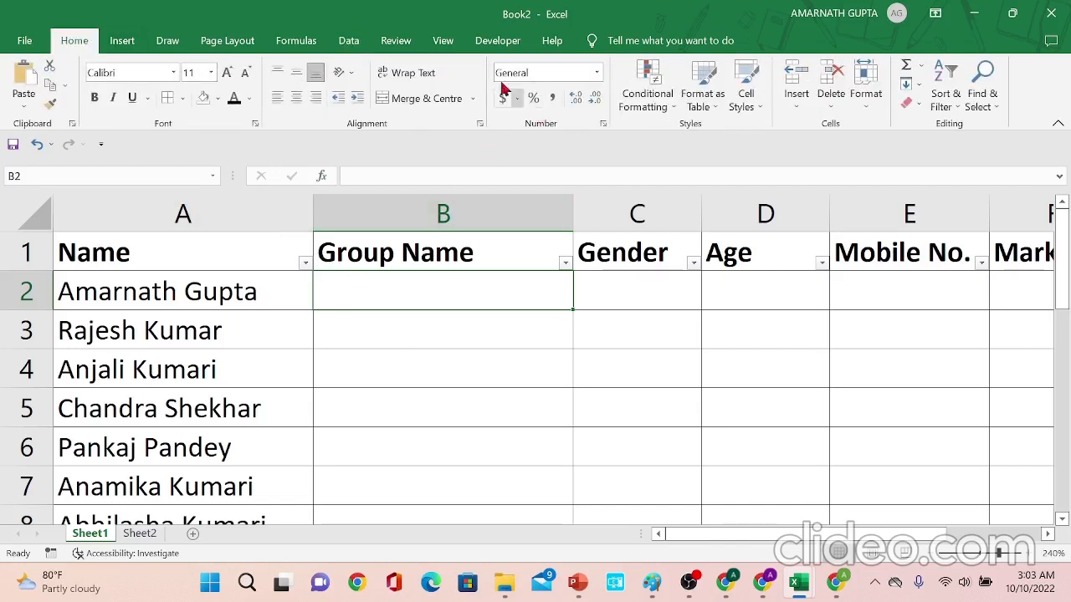
pyautogui.click(350, 42)
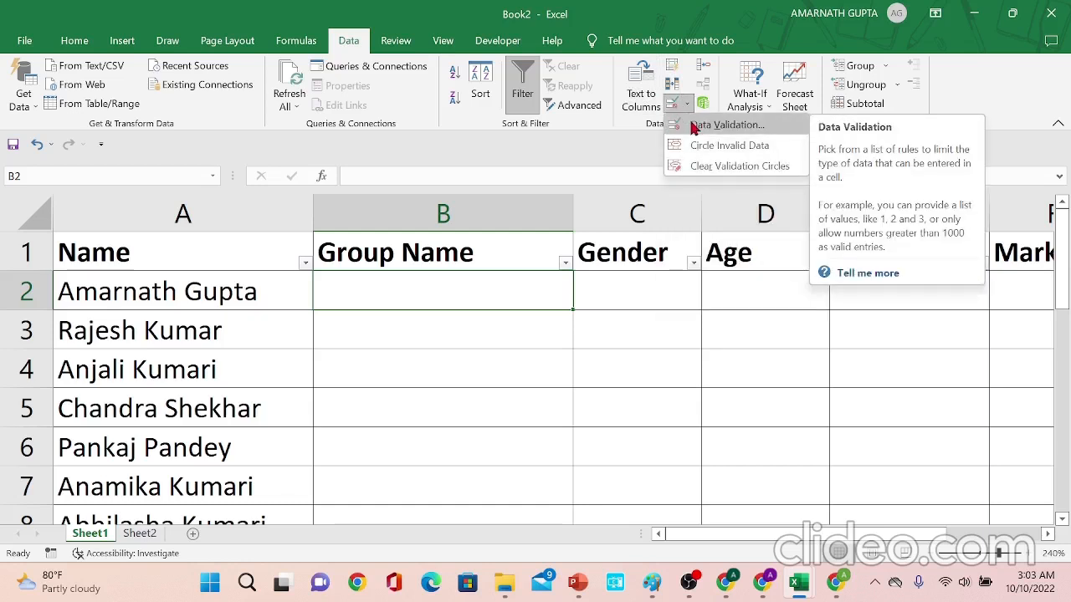
pyautogui.click(694, 126)
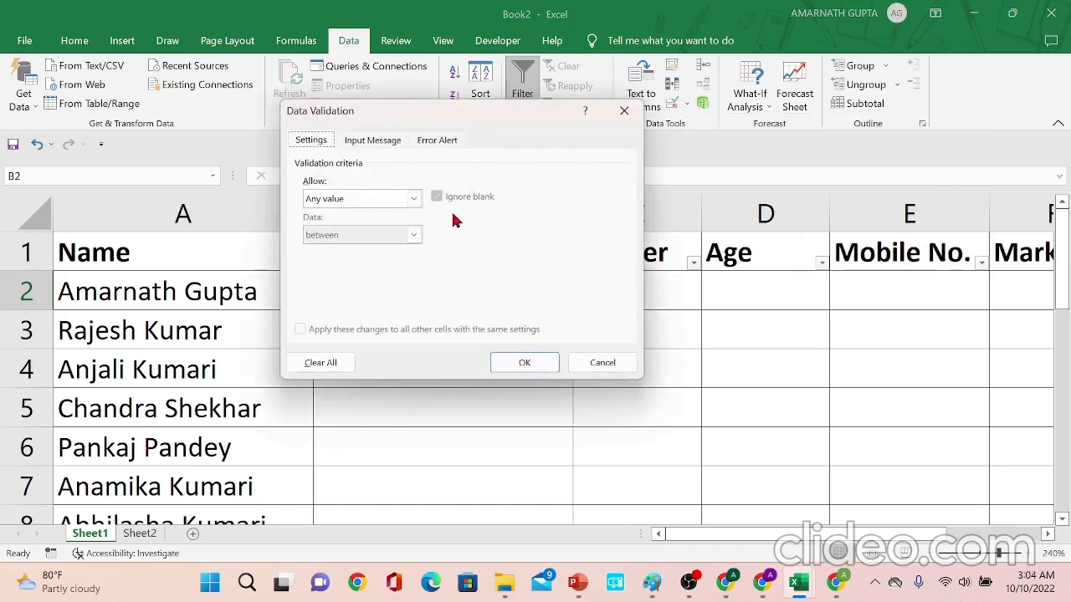
pyautogui.moveTo(518, 116); pyautogui.dragTo(767, 210)
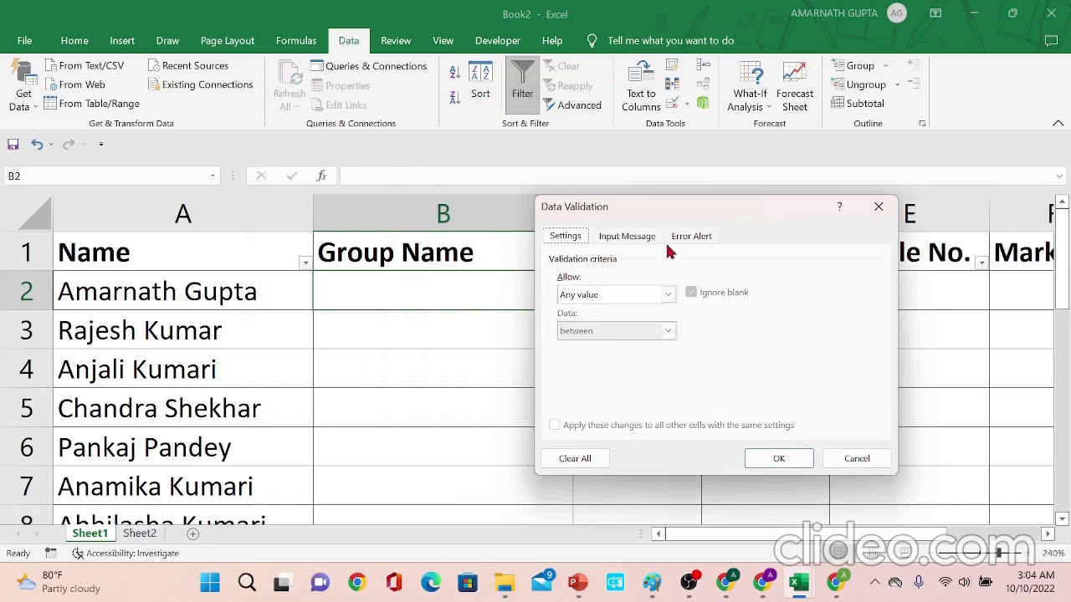
pyautogui.click(638, 300)
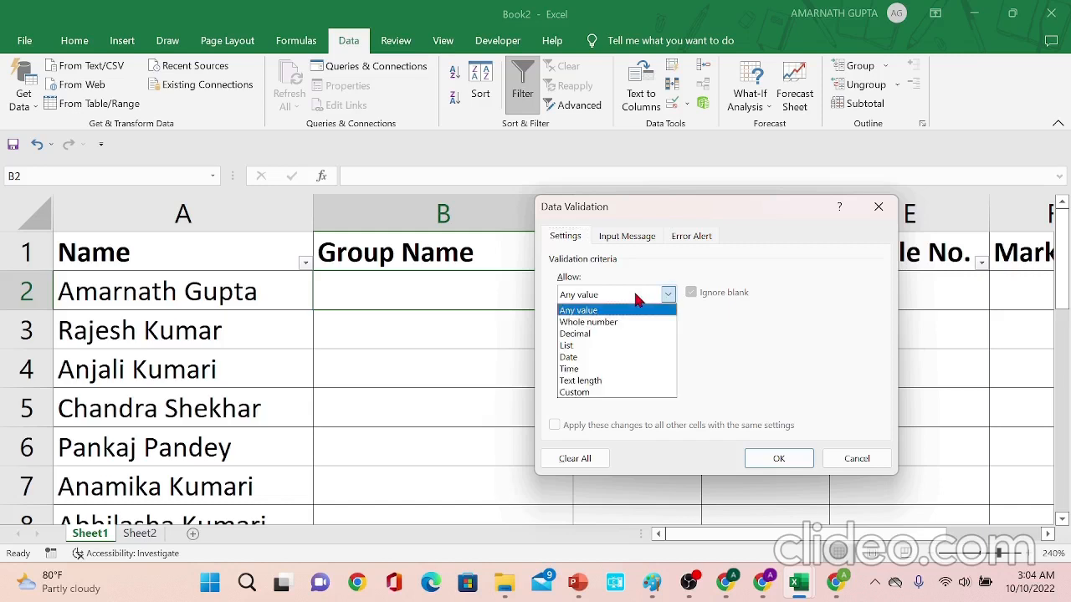
pyautogui.click(630, 345)
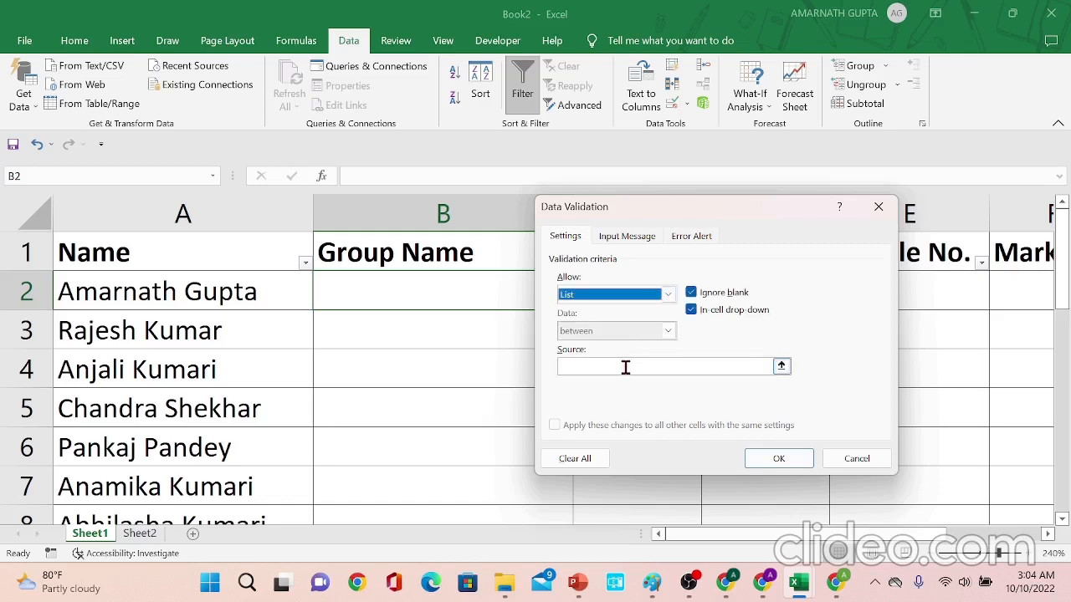
pyautogui.click(628, 365)
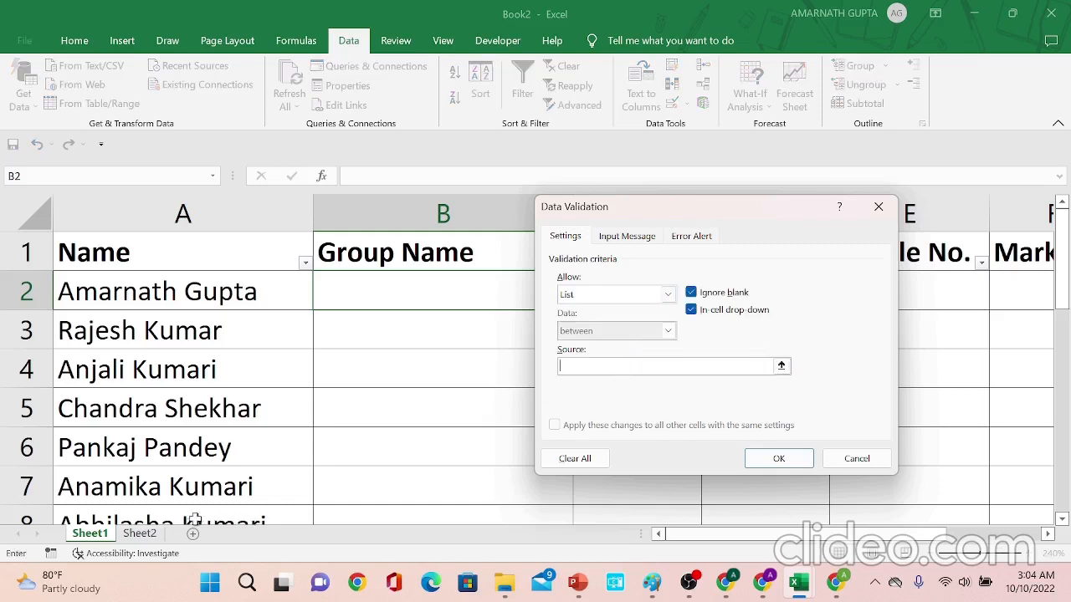
pyautogui.click(147, 534)
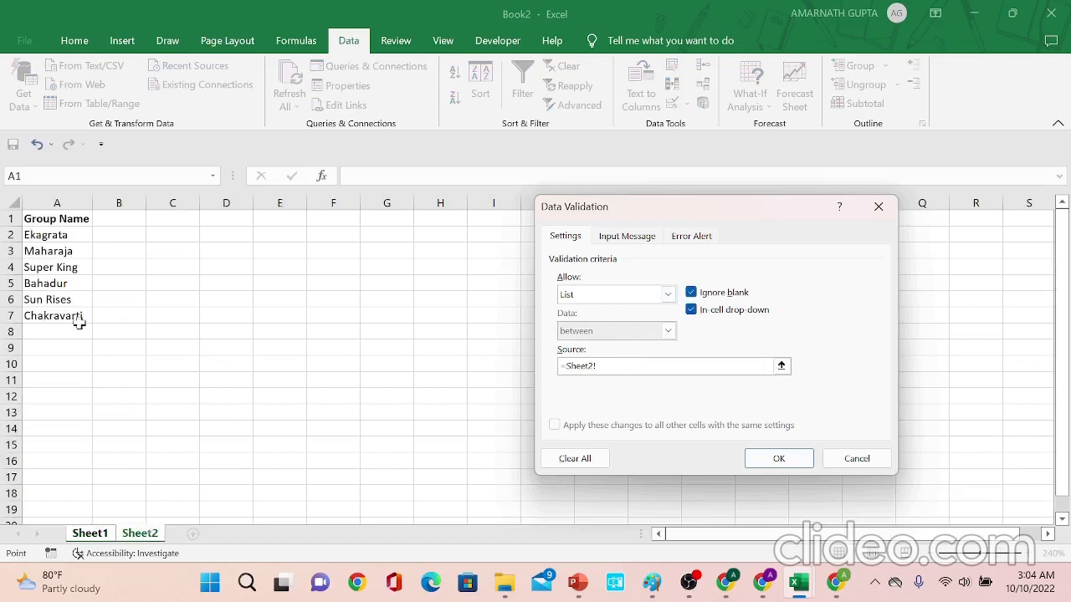
pyautogui.click(62, 235)
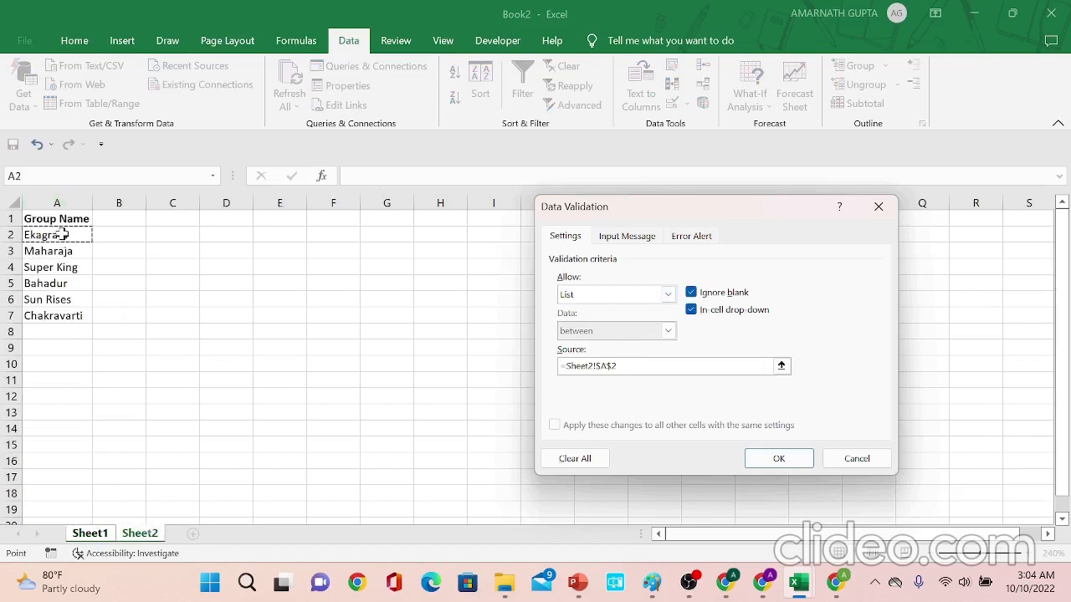
pyautogui.moveTo(63, 236); pyautogui.dragTo(60, 315)
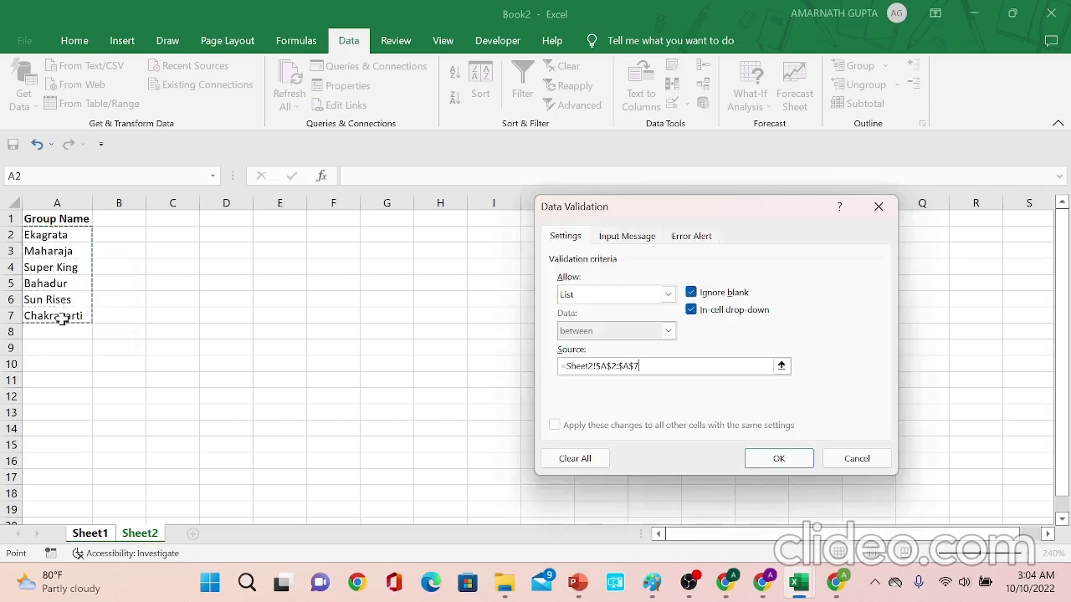
pyautogui.click(771, 462)
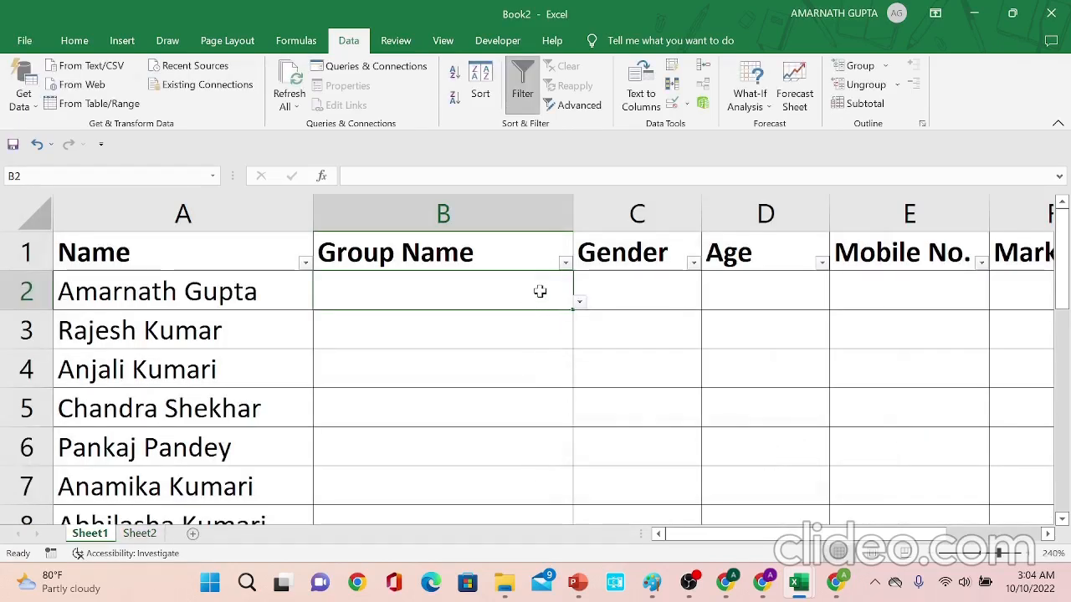
pyautogui.click(580, 305)
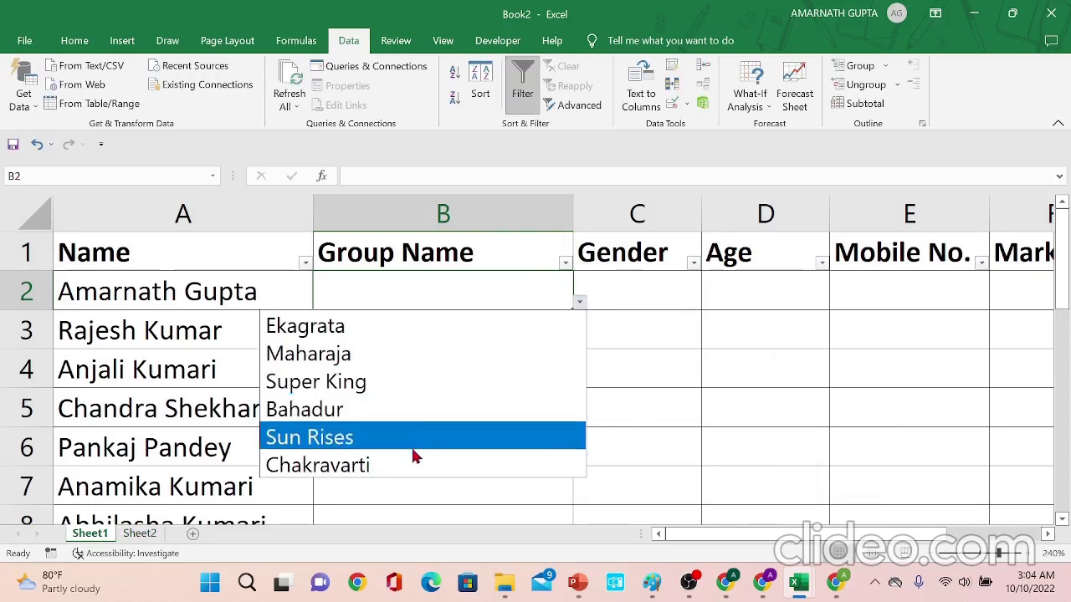
pyautogui.press('Escape')
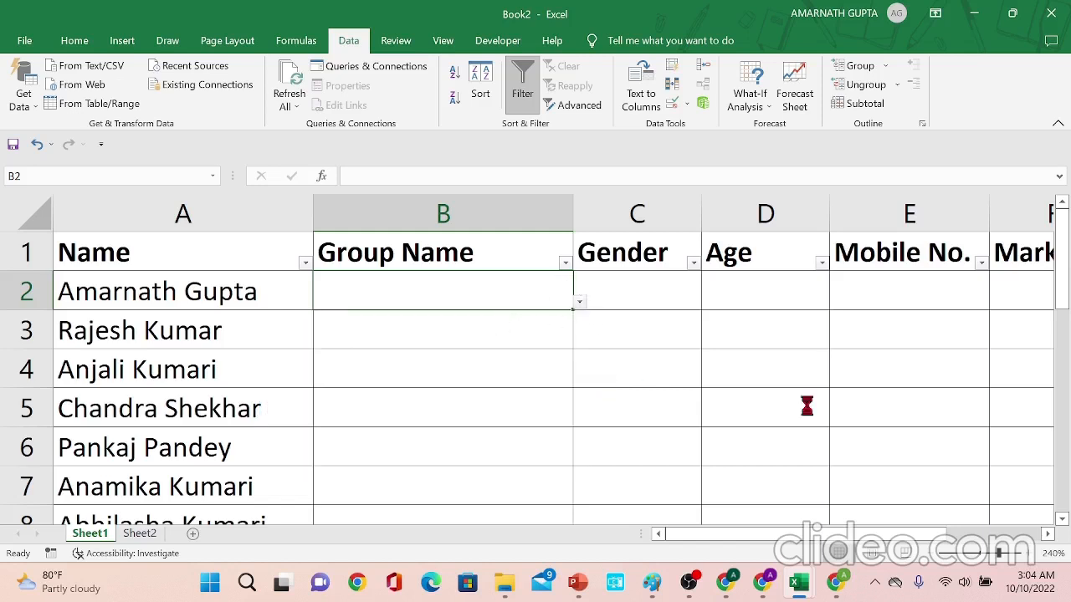
# - Copy cell B2 and paste it into the Group Name cells B3:B19
pyautogui.hotkey('ctrl', 'c')
pyautogui.press('Down')
pyautogui.hotkey('shift', 'Down')
pyautogui.hotkey('shift', 'Down')
pyautogui.hotkey('shift', 'Down')
pyautogui.hotkey('shift', 'Down')
pyautogui.hotkey('shift', 'Down')
pyautogui.hotkey('shift', 'Down')
pyautogui.hotkey('shift', 'Down')
pyautogui.hotkey('shift', 'Down')
pyautogui.hotkey('shift', 'Down')
pyautogui.hotkey('shift', 'Down')
pyautogui.hotkey('shift', 'Down')
pyautogui.hotkey('shift', 'Down')
pyautogui.hotkey('shift', 'Down')
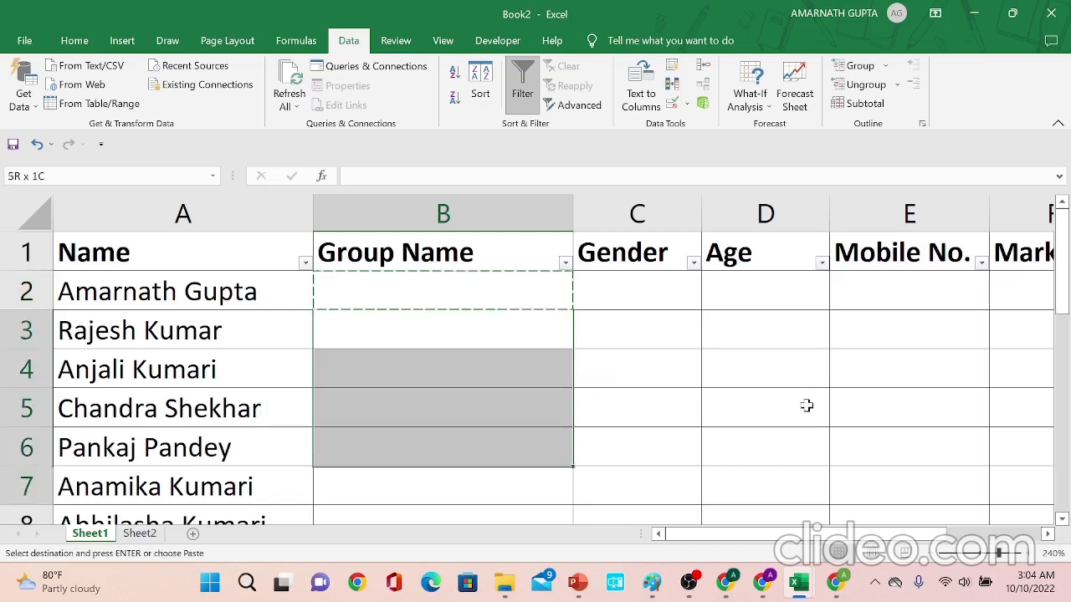
pyautogui.hotkey('shift', 'Down')
pyautogui.hotkey('shift', 'Down')
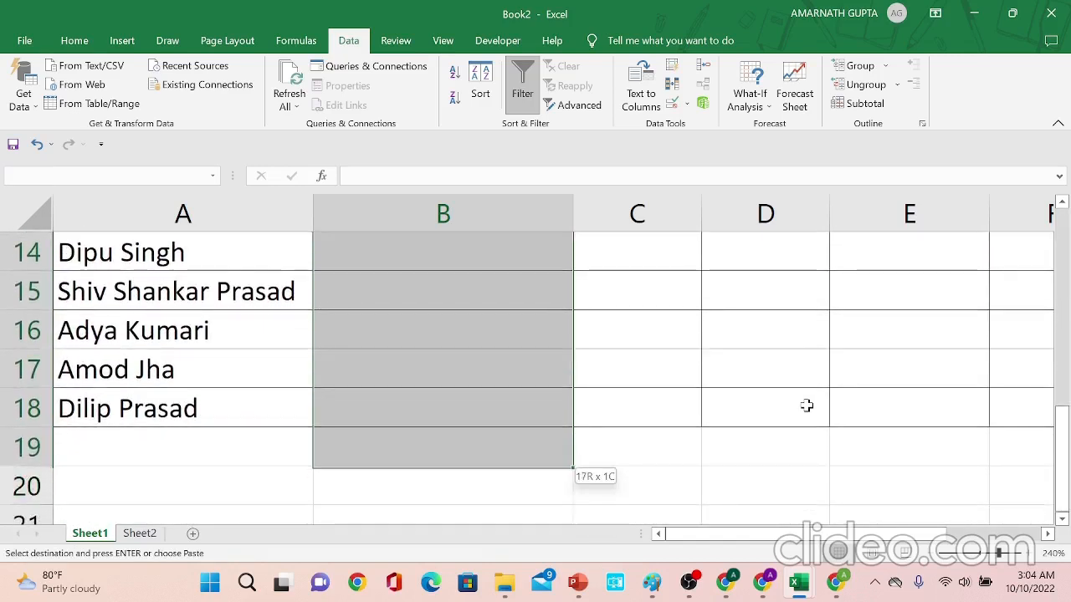
pyautogui.hotkey('ctrl', 'v')
pyautogui.scroll(5, 807, 405)
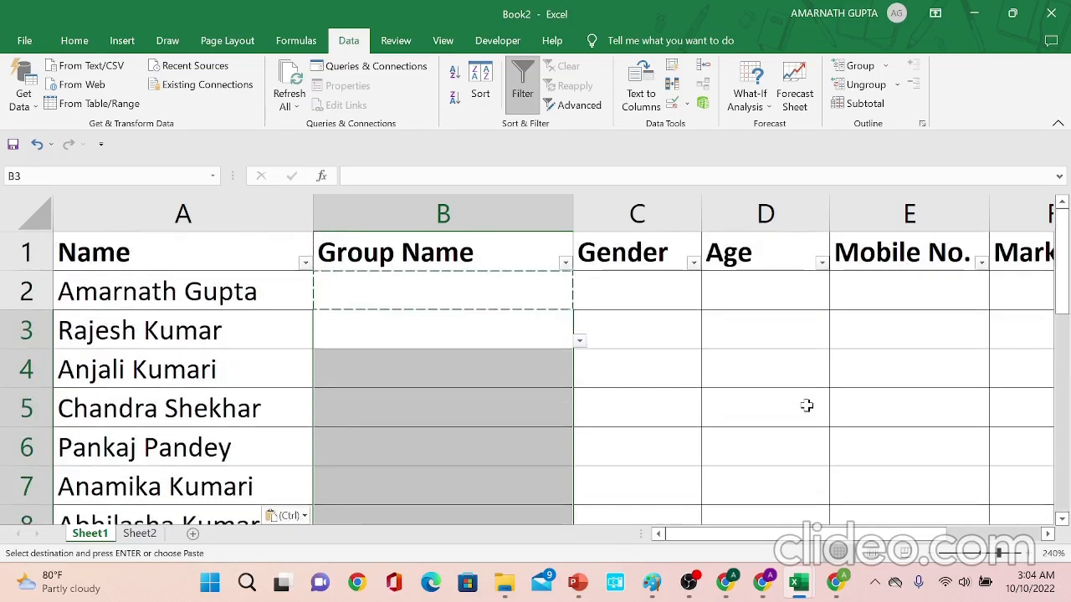
pyautogui.press('Up')
pyautogui.hotkey('shift', 'Down')
pyautogui.hotkey('shift', 'Down')
pyautogui.hotkey('shift', 'Down')
pyautogui.hotkey('shift', 'Down')
pyautogui.hotkey('shift', 'Down')
pyautogui.hotkey('shift', 'Down')
pyautogui.hotkey('shift', 'Down')
pyautogui.hotkey('shift', 'Down')
pyautogui.hotkey('shift', 'Down')
pyautogui.hotkey('shift', 'Down')
pyautogui.hotkey('shift', 'Down')
pyautogui.hotkey('shift', 'Down')
pyautogui.hotkey('shift', 'Down')
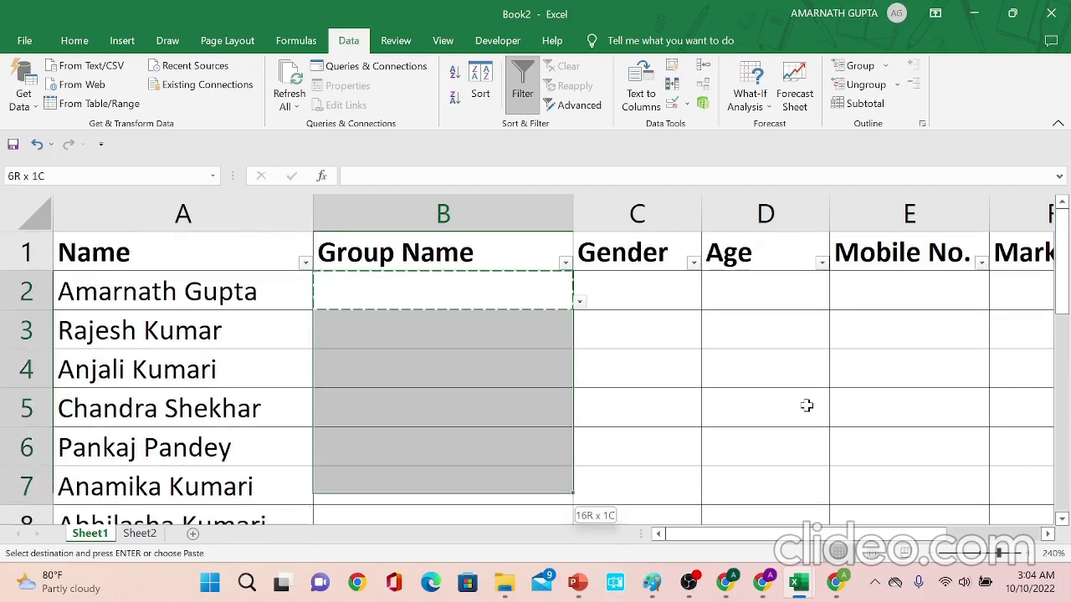
pyautogui.hotkey('shift', 'Down')
pyautogui.hotkey('shift', 'Down')
pyautogui.hotkey('shift', 'Down')
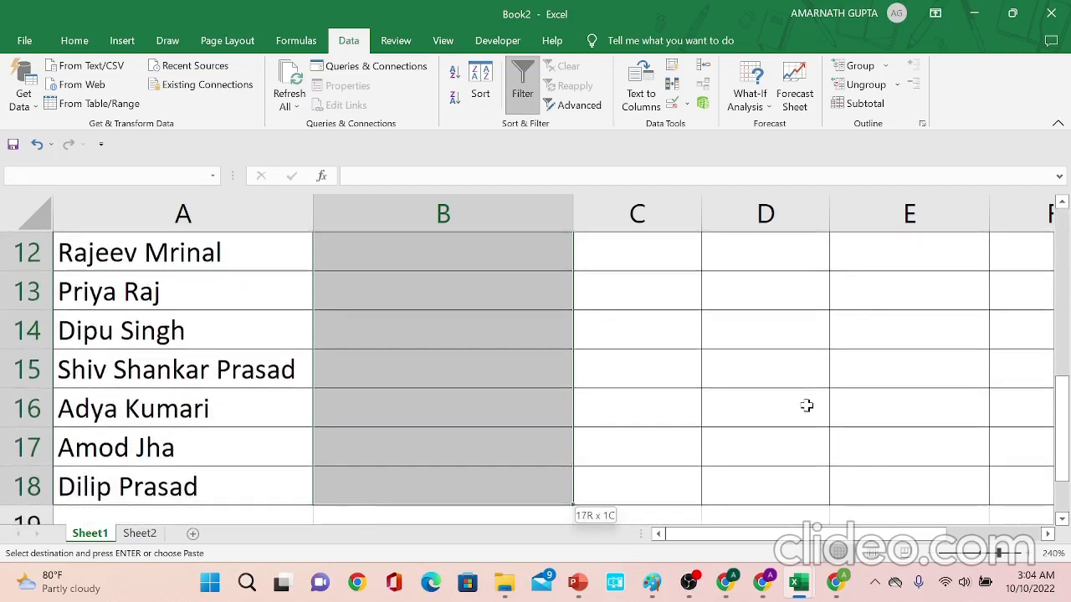
pyautogui.press('Up')
pyautogui.press('Down')
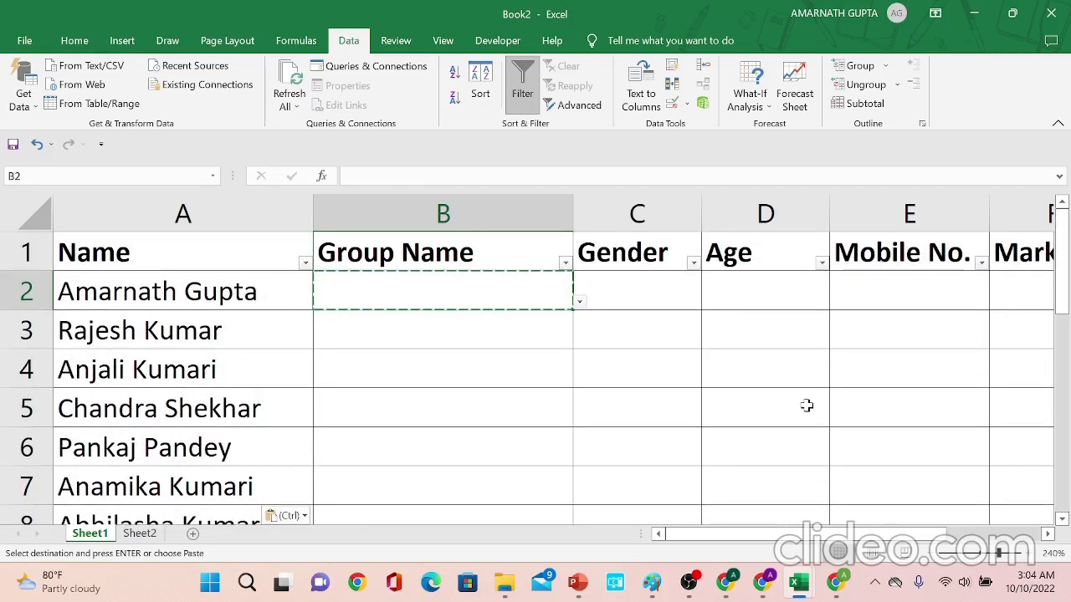
pyautogui.press('Escape')
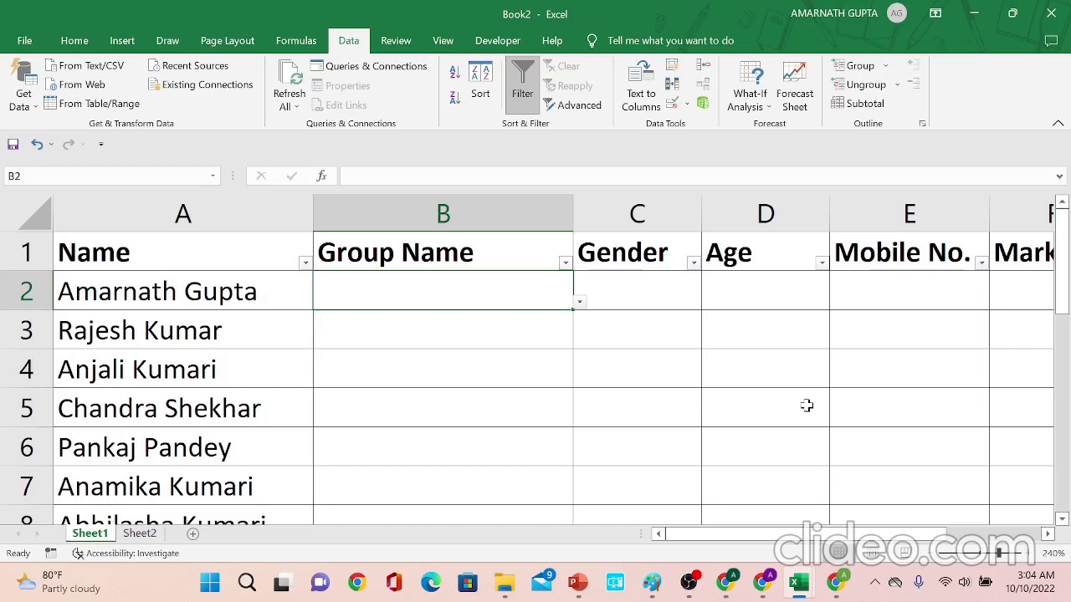
# - Restrict the Gender cells C2:C18 to an in-cell dropdown list with source Male,Female
pyautogui.press('Right')
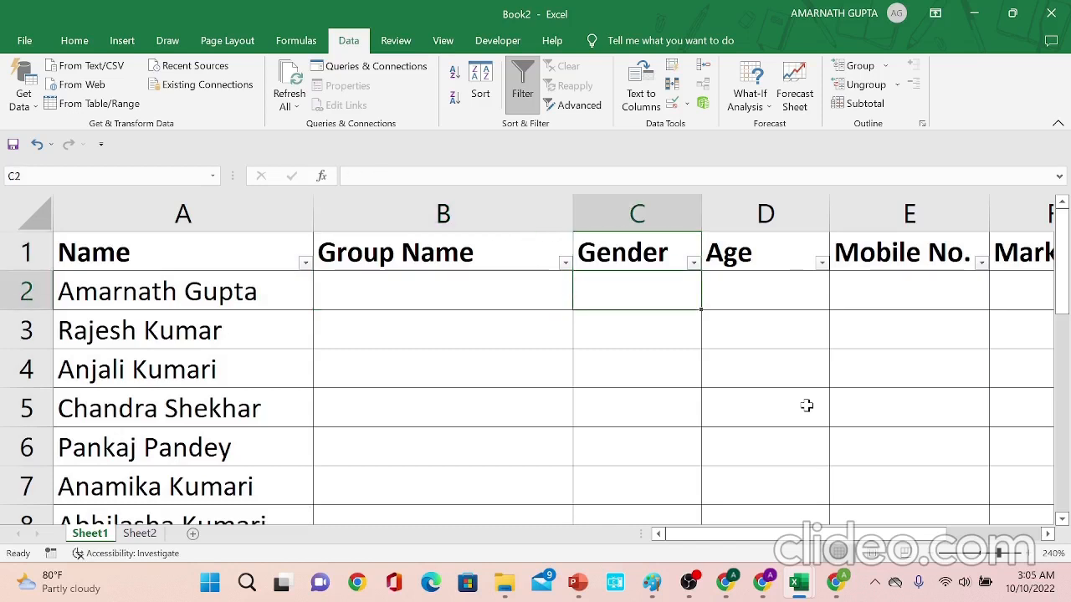
pyautogui.hotkey('shift', 'Down')
pyautogui.hotkey('shift', 'Down')
pyautogui.hotkey('shift', 'Down')
pyautogui.hotkey('shift', 'Down')
pyautogui.hotkey('shift', 'Down')
pyautogui.hotkey('shift', 'Down')
pyautogui.hotkey('shift', 'Down')
pyautogui.hotkey('shift', 'Down')
pyautogui.hotkey('shift', 'Down')
pyautogui.hotkey('shift', 'Down')
pyautogui.hotkey('shift', 'Down')
pyautogui.hotkey('shift', 'Down')
pyautogui.hotkey('shift', 'Down')
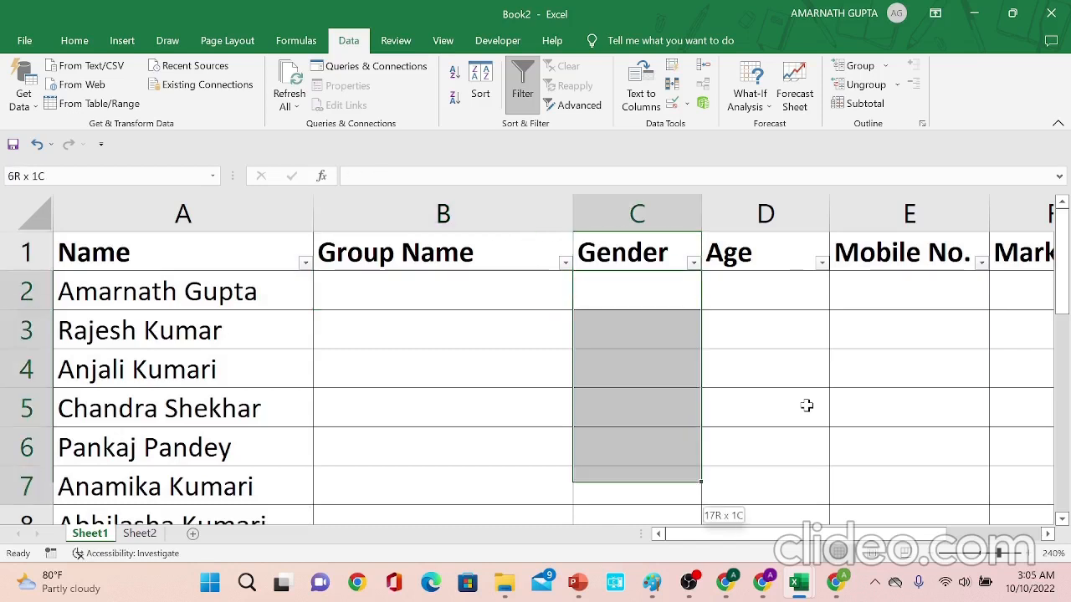
pyautogui.hotkey('shift', 'Down')
pyautogui.hotkey('shift', 'Down')
pyautogui.hotkey('shift', 'Down')
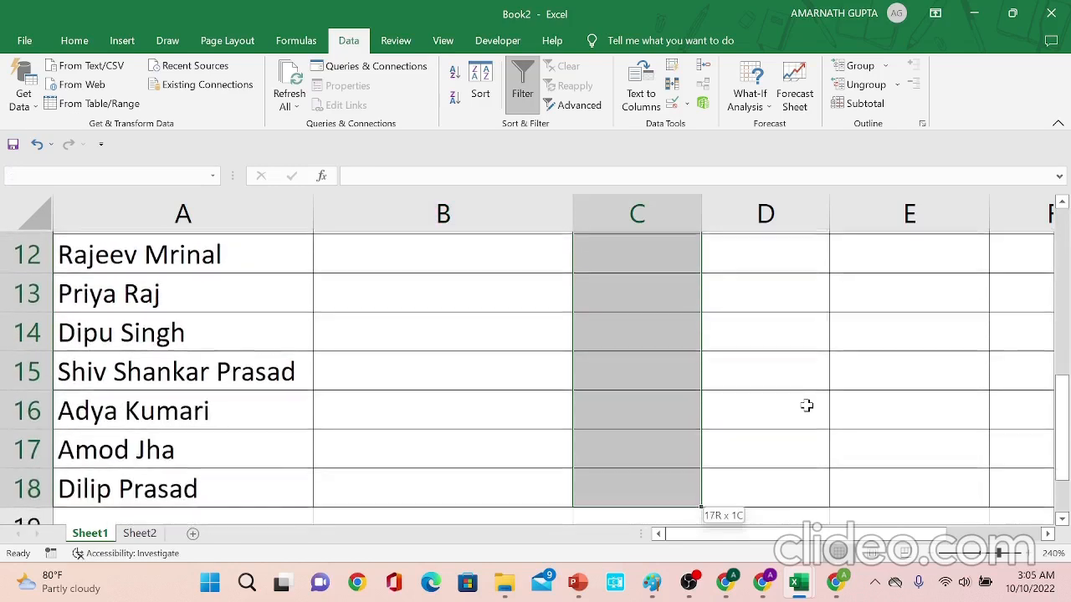
pyautogui.hotkey('shift', 'Down')
pyautogui.hotkey('shift', 'Up')
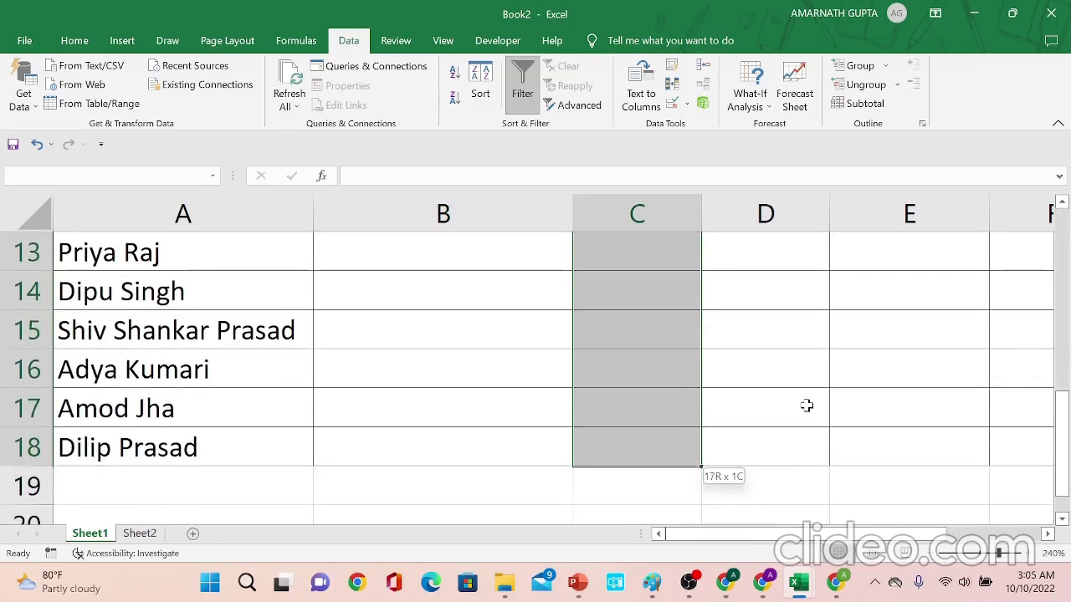
pyautogui.moveTo(1064, 443); pyautogui.dragTo(1062, 209)
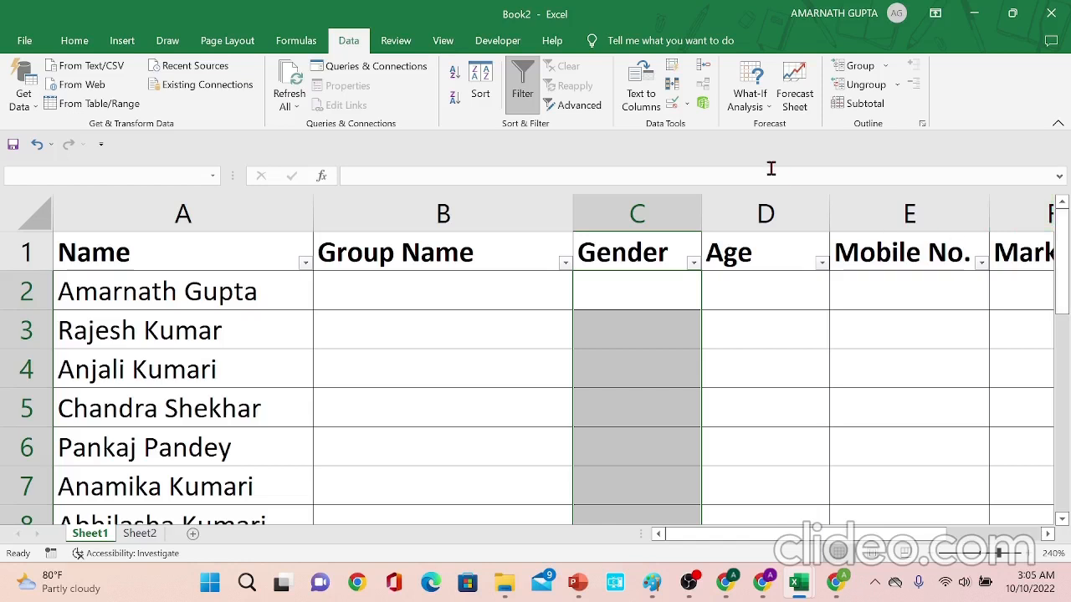
pyautogui.click(674, 104)
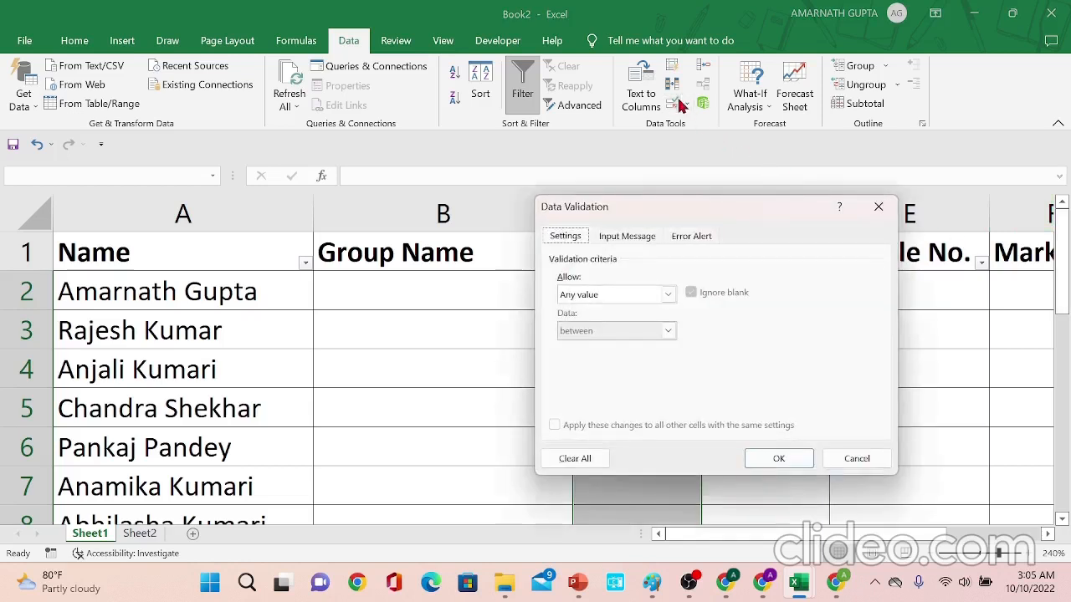
pyautogui.click(639, 295)
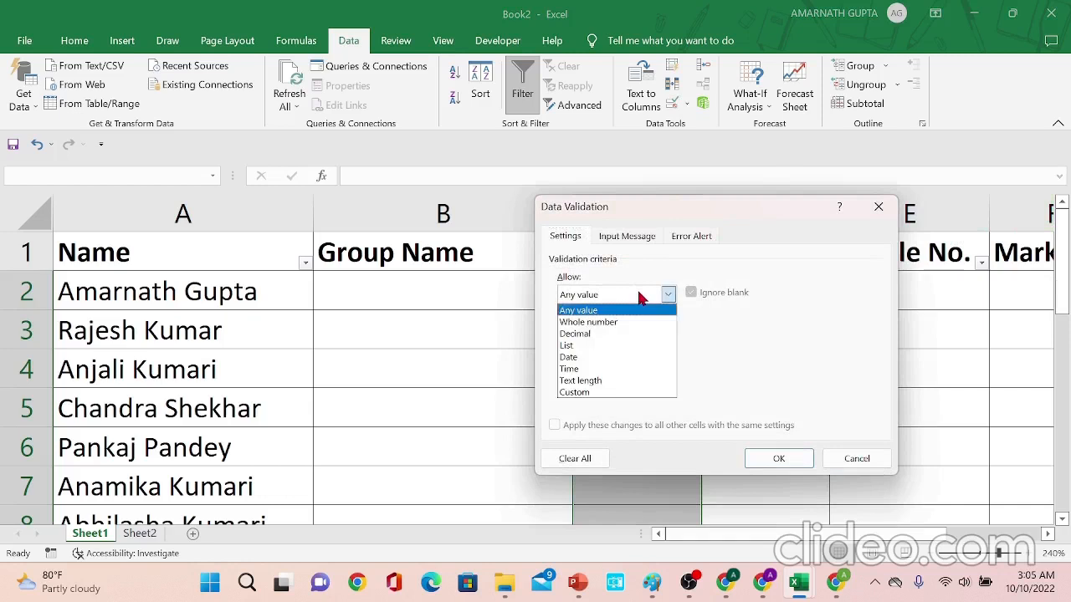
pyautogui.click(624, 345)
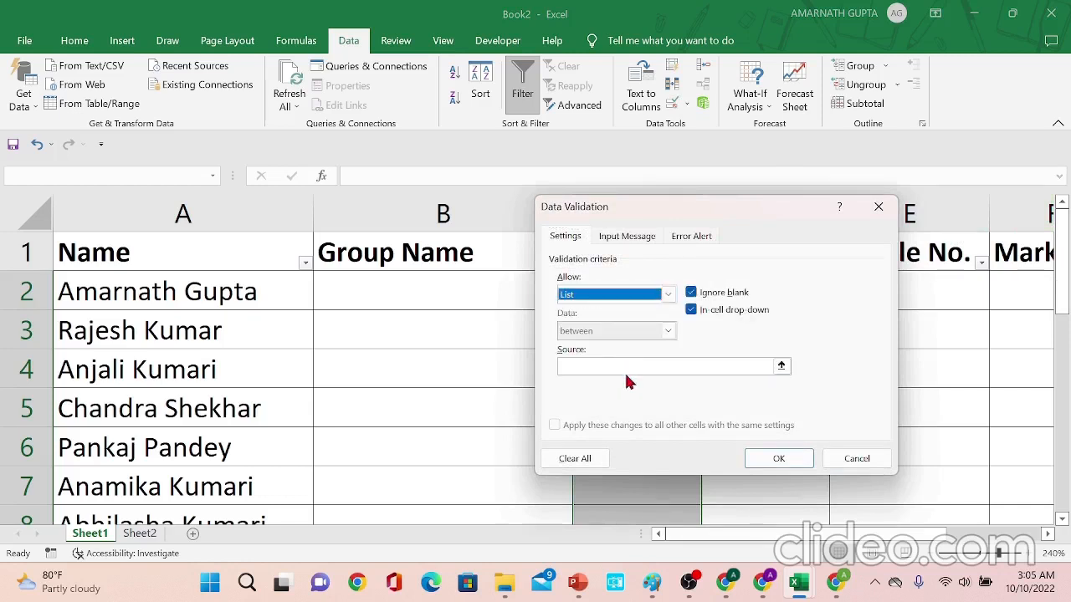
pyautogui.click(628, 372)
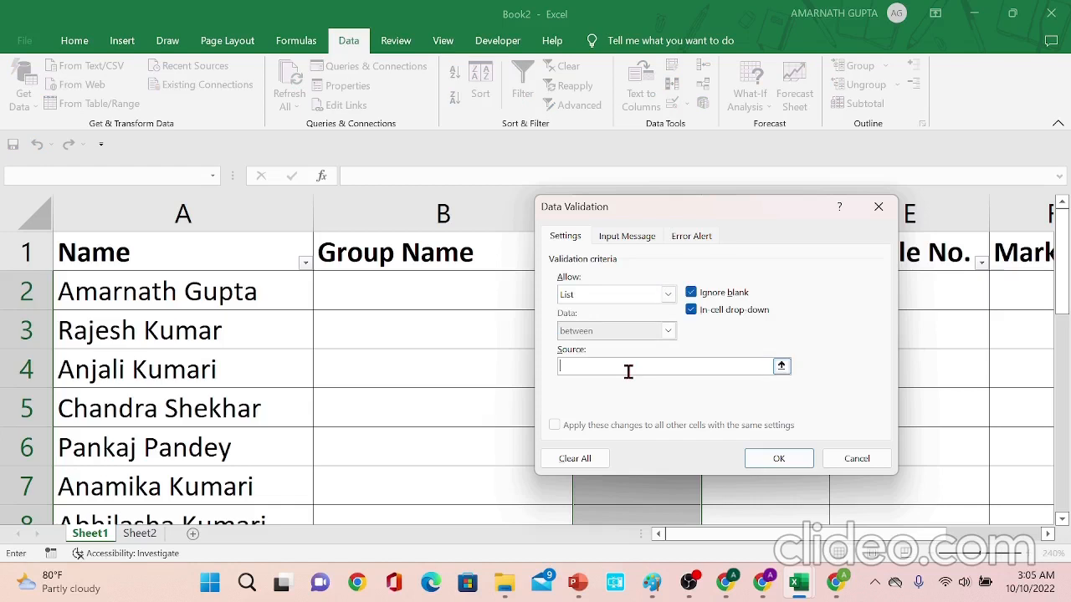
pyautogui.write('Male,Female')
pyautogui.click(757, 464)
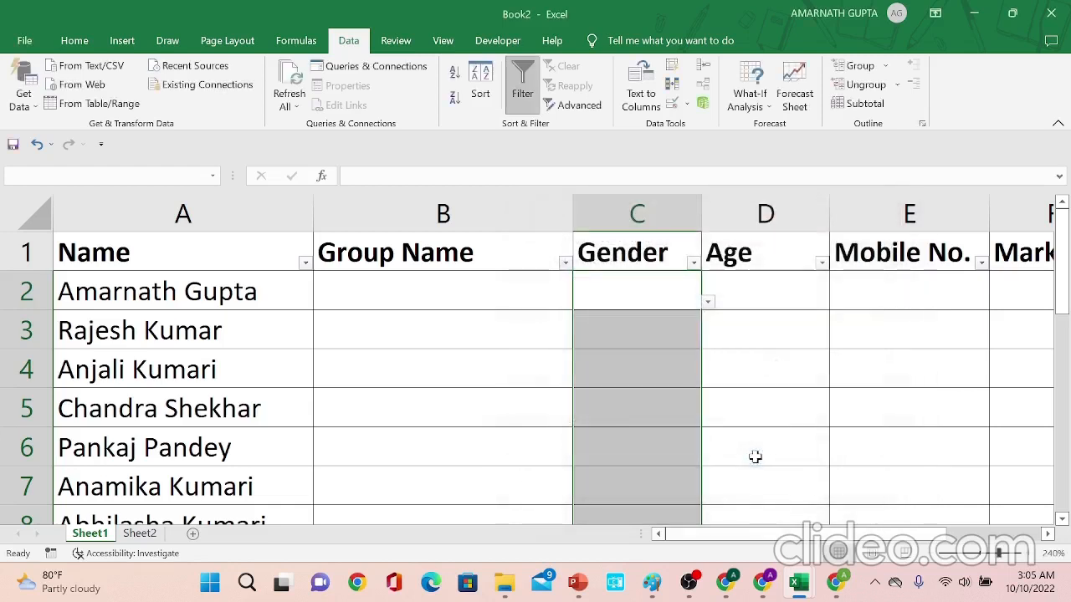
# - Choose Male from the Gender dropdown in cell C2
pyautogui.click(651, 336)
pyautogui.click(675, 289)
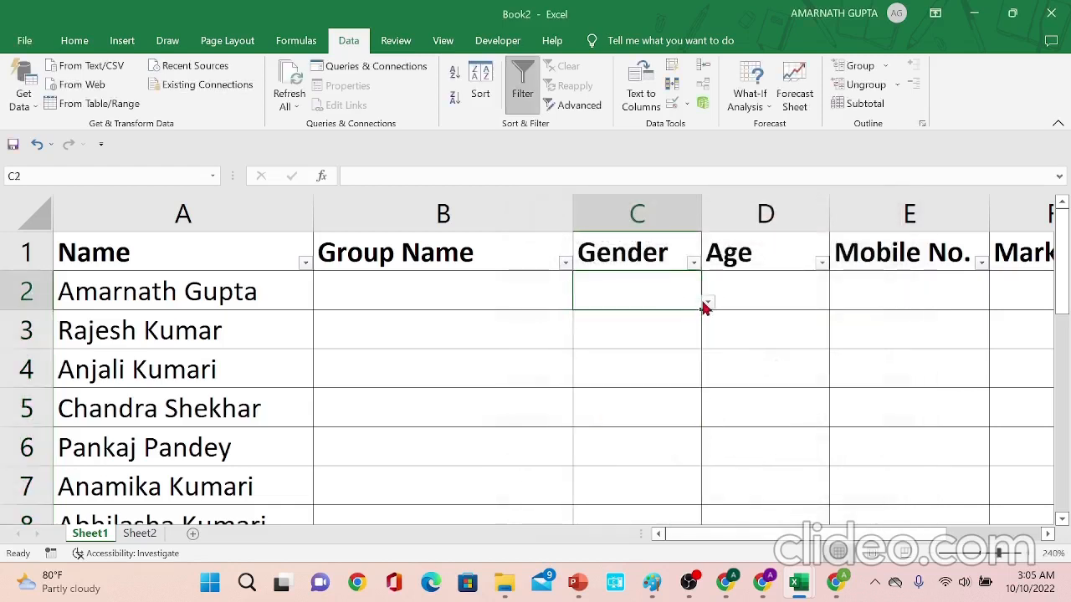
pyautogui.click(706, 305)
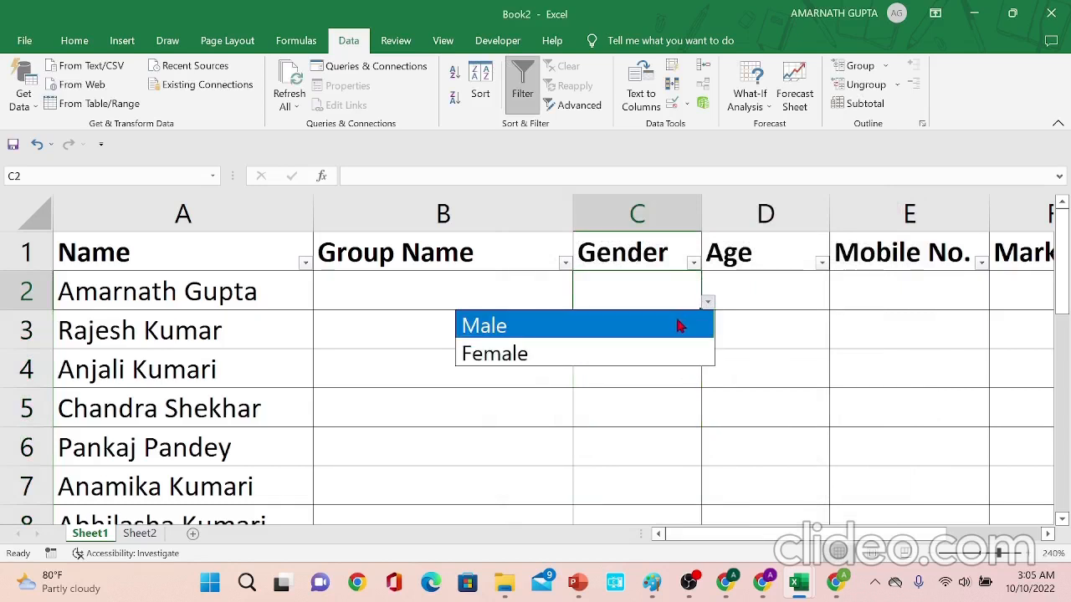
pyautogui.click(677, 319)
pyautogui.click(679, 333)
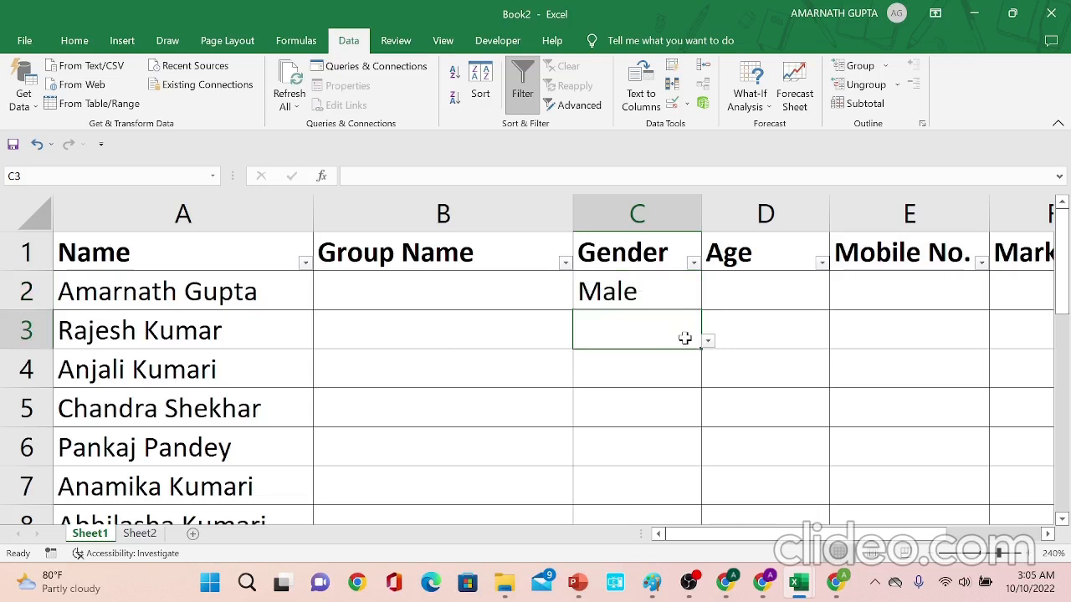
# - Try to enter Mala in cell C3 and dismiss the validation alert
pyautogui.click(707, 340)
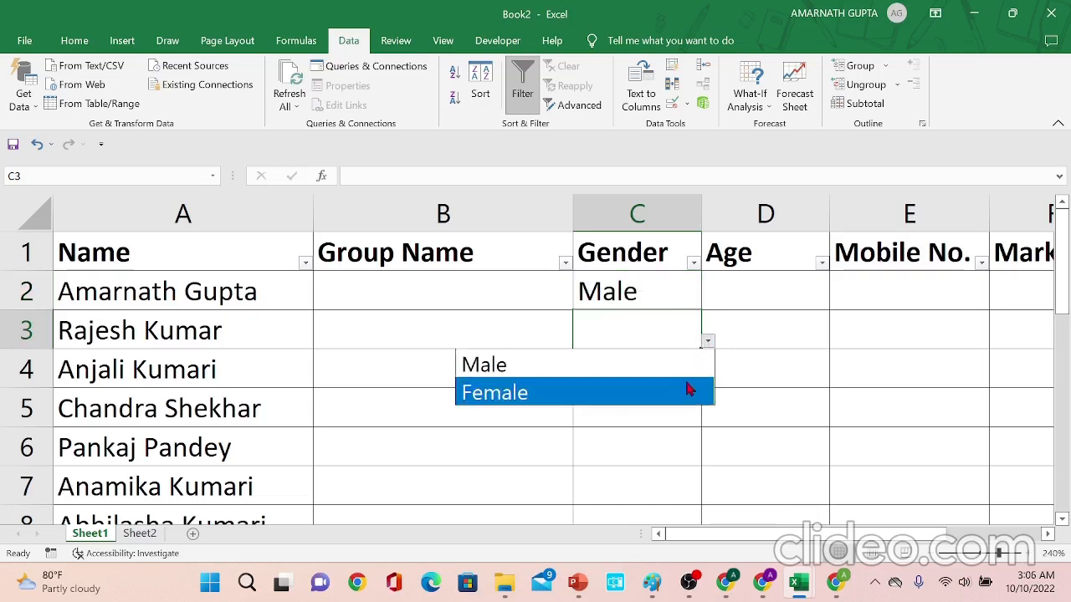
pyautogui.click(662, 325)
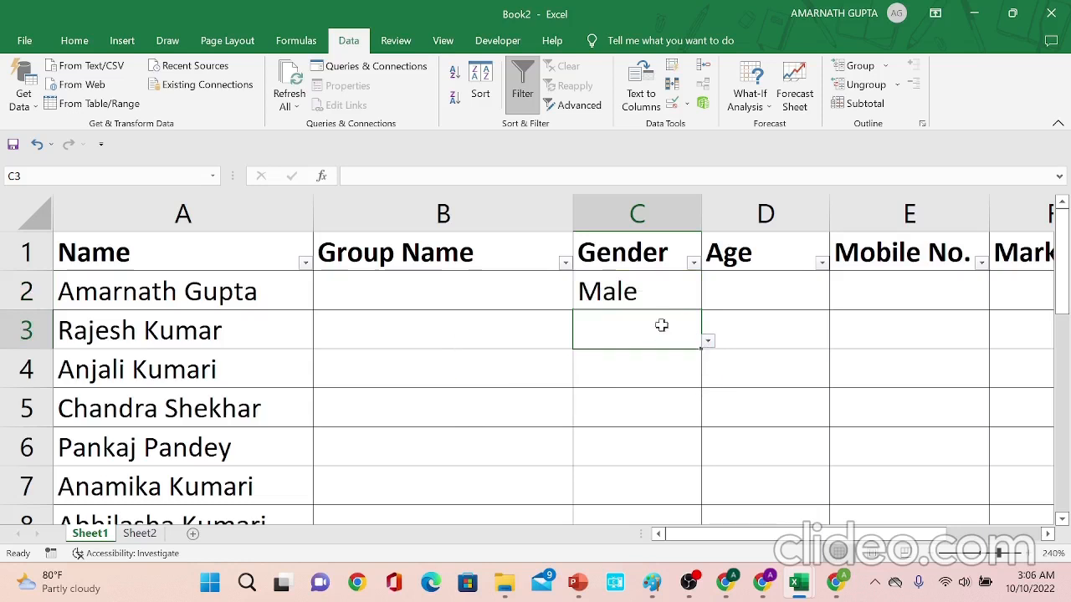
pyautogui.write('M')
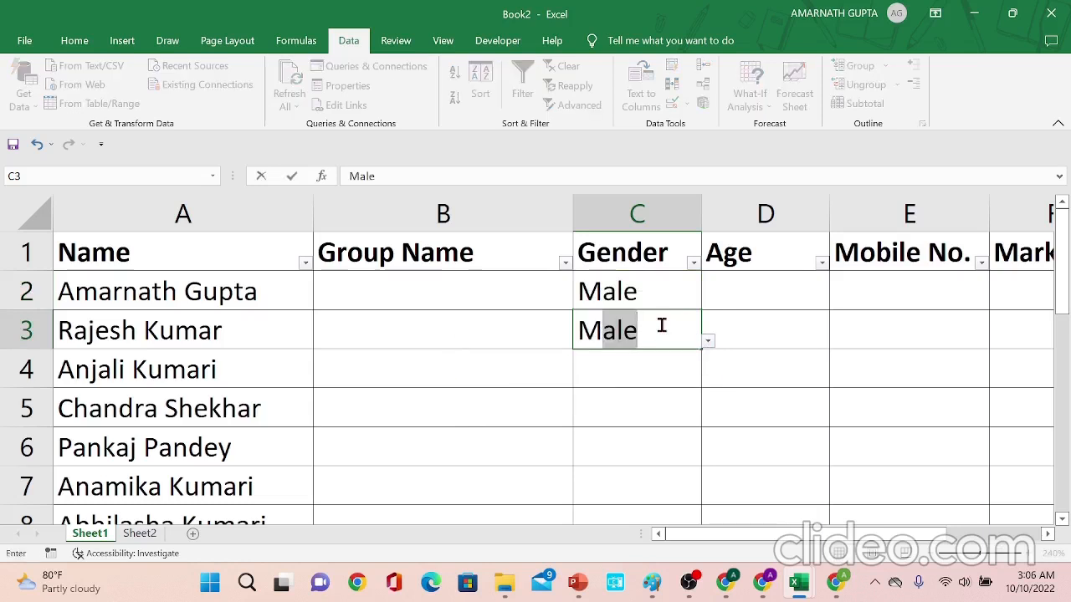
pyautogui.write('ala')
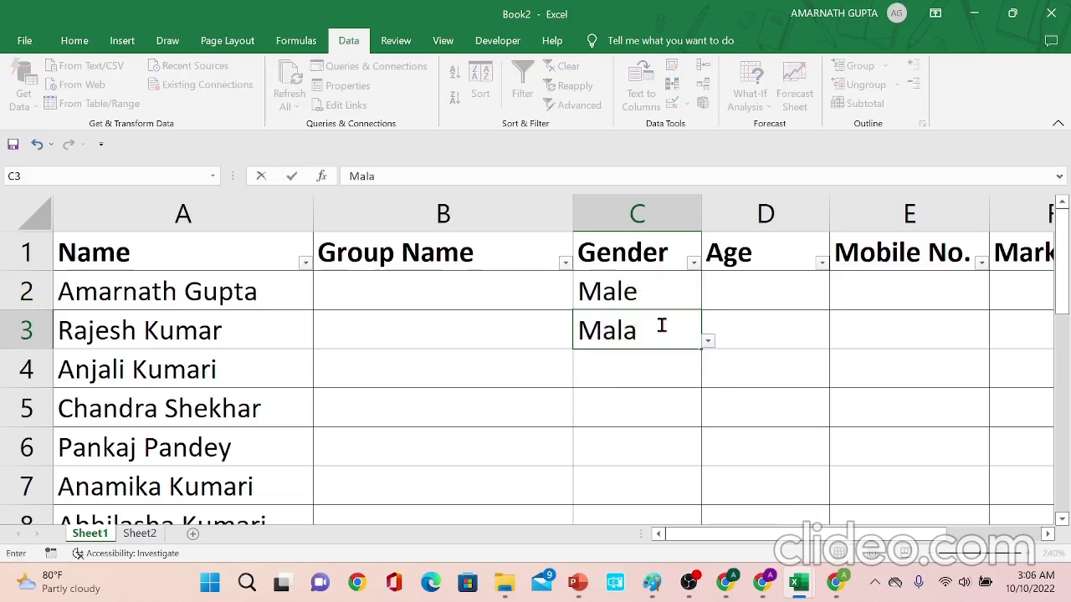
pyautogui.press('Return')
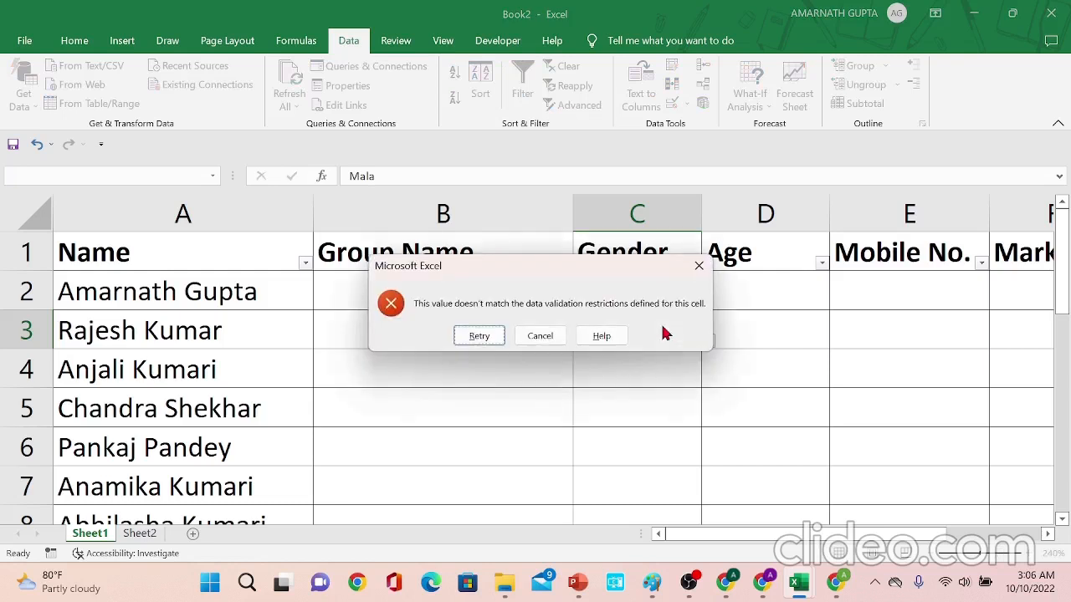
pyautogui.press('Escape')
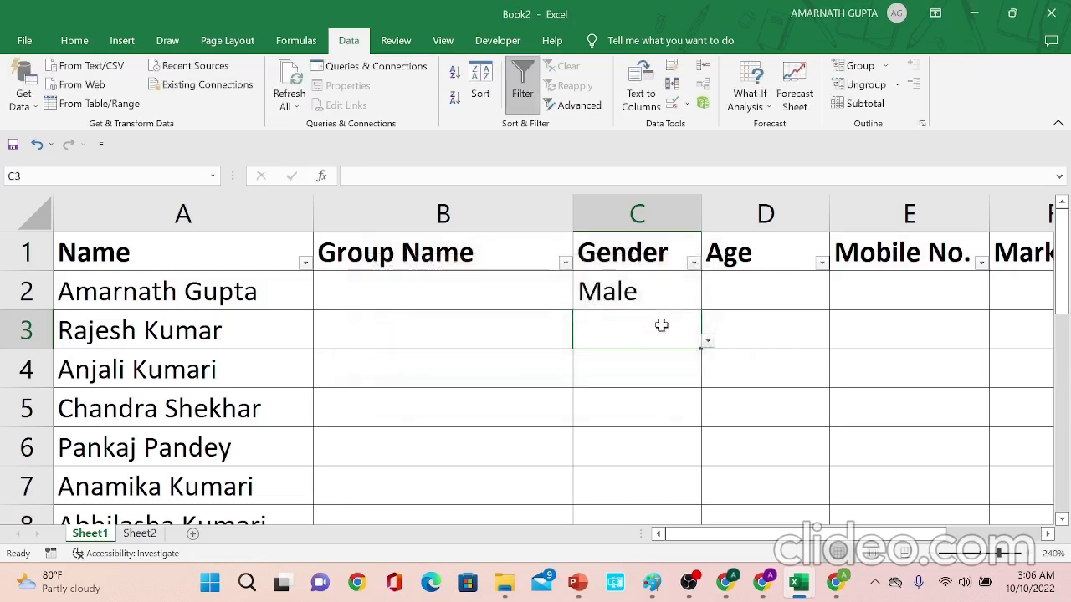
# - Enter Male in cell C3
pyautogui.write('Mal')
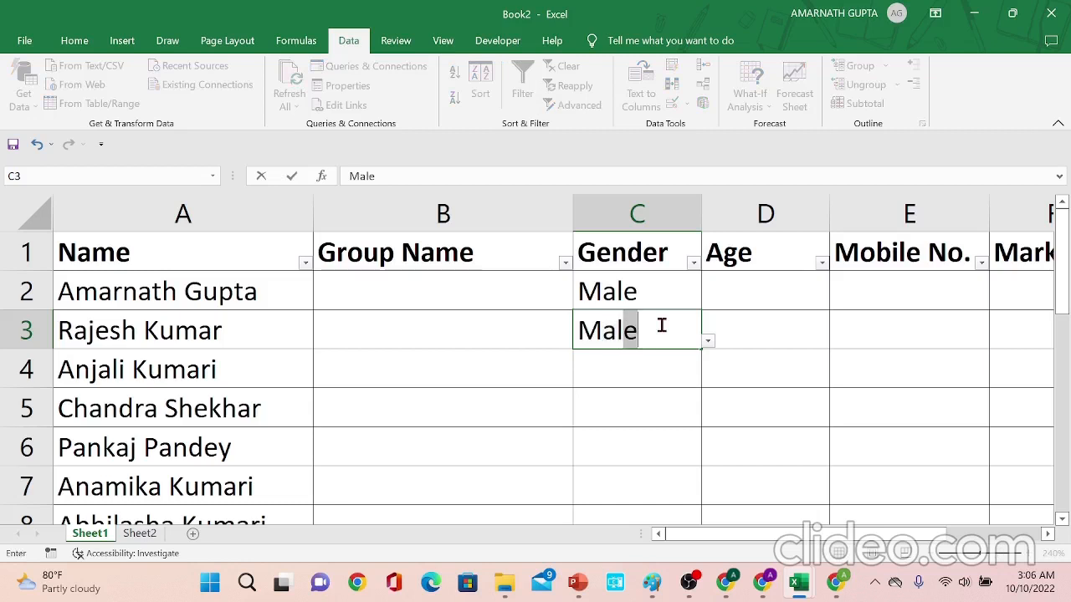
pyautogui.write('e')
pyautogui.press('Return')
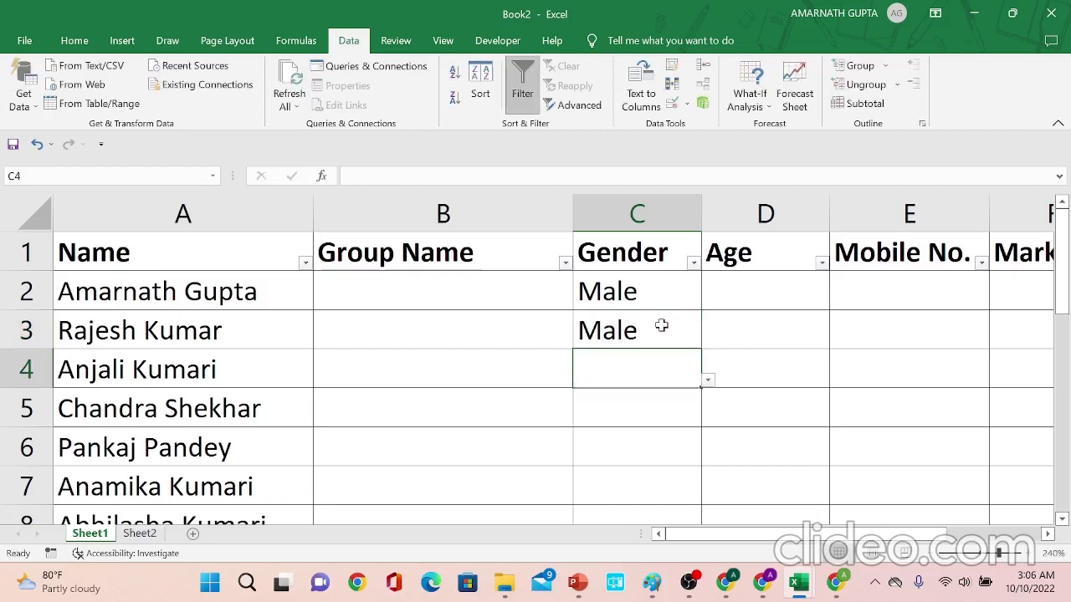
# - Replace the entry in cell C3 with Female
pyautogui.click(661, 327)
pyautogui.write('Fe')
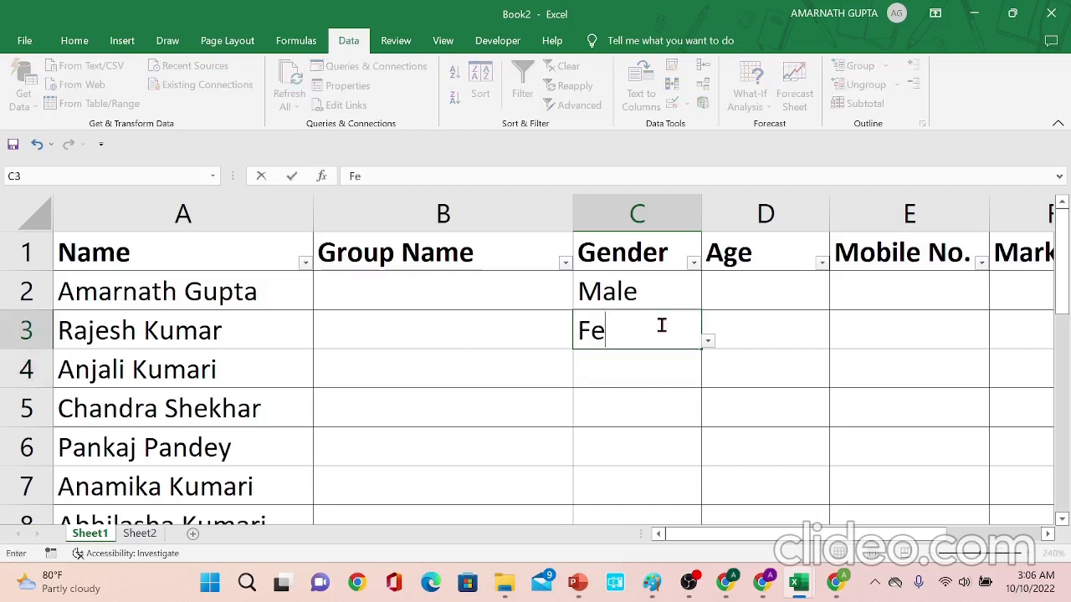
pyautogui.write('male')
pyautogui.press('Return')
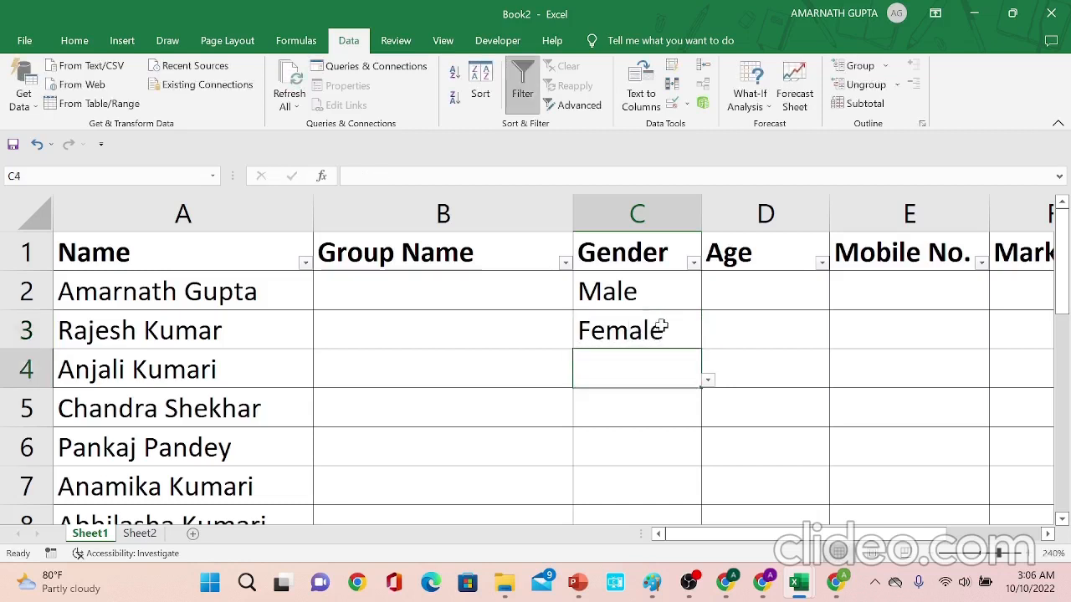
# - Try to enter Famale in cell C3 and dismiss the validation alert
pyautogui.click(661, 328)
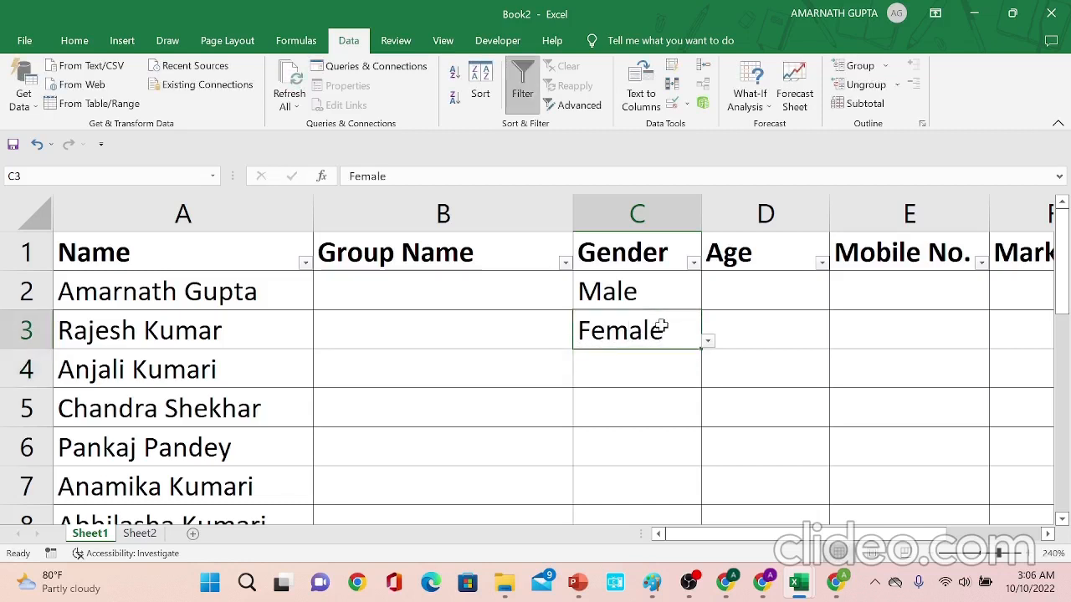
pyautogui.write('Famale')
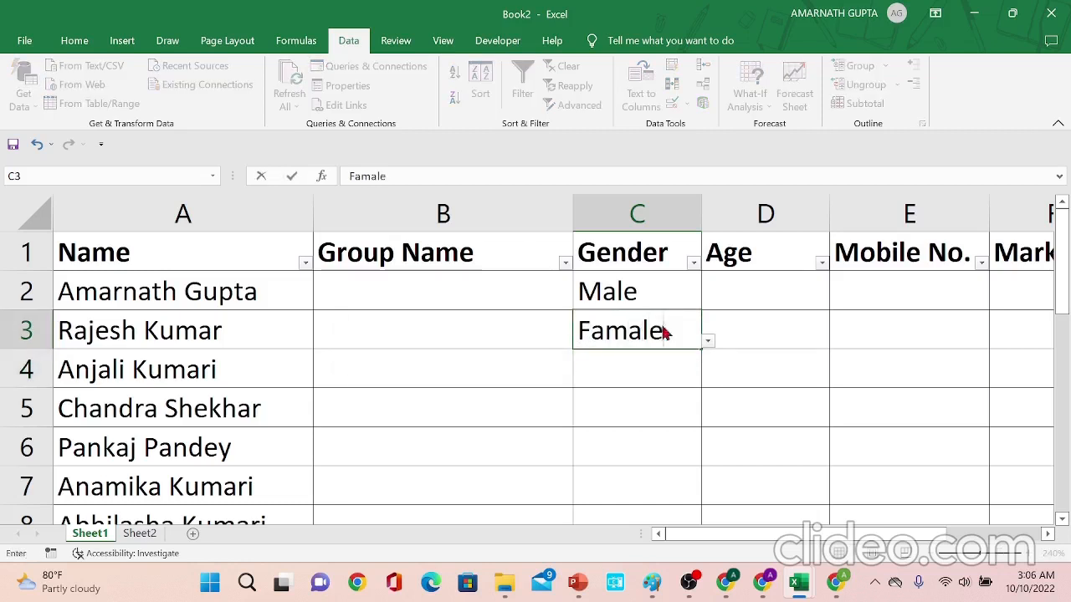
pyautogui.press('Return')
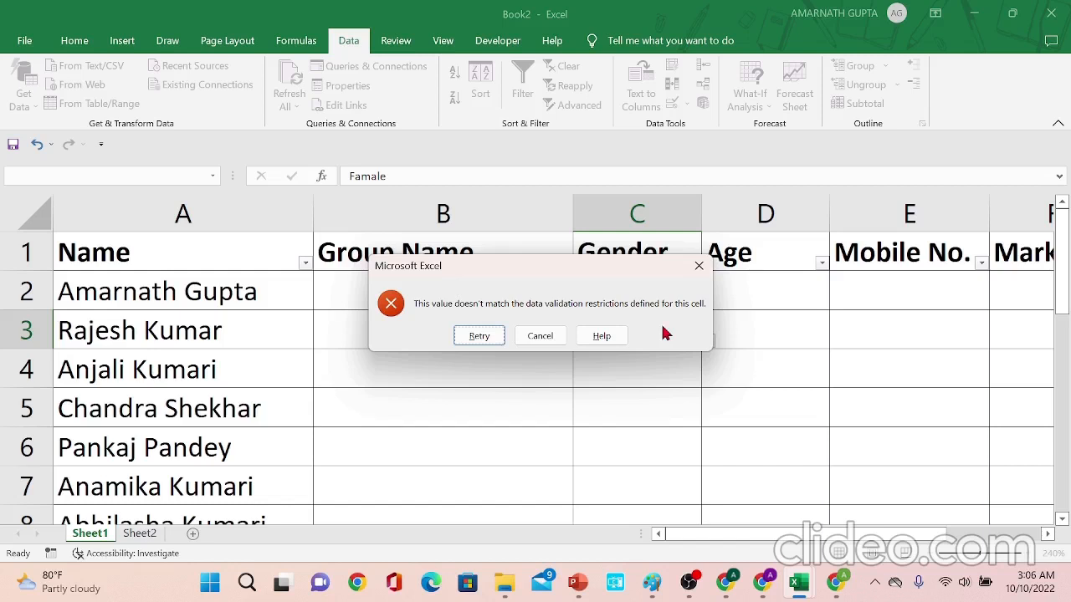
pyautogui.press('Escape')
pyautogui.press('Up')
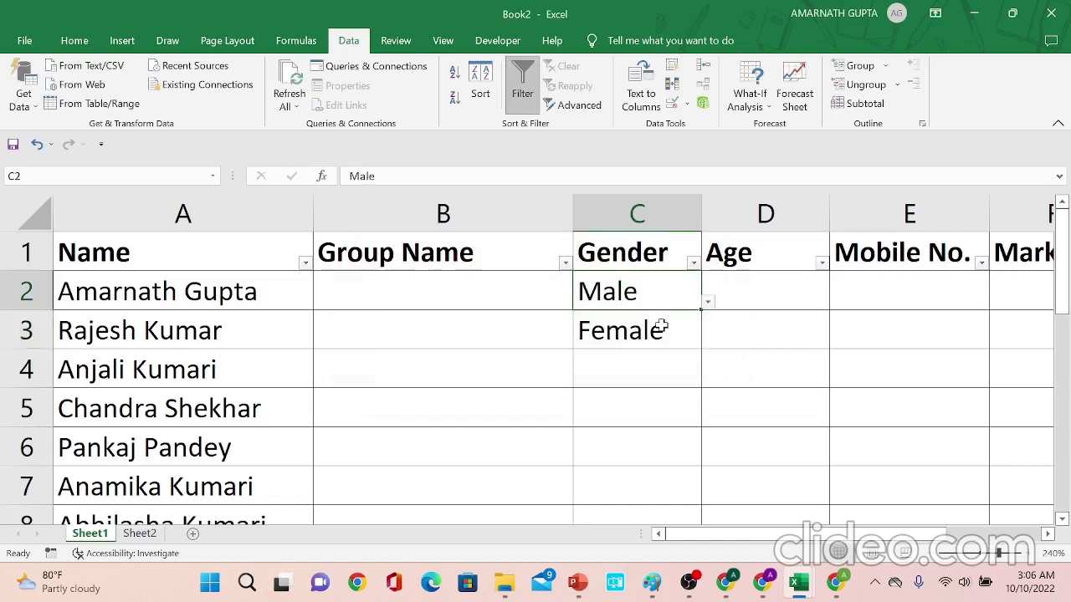
# - Clear the contents of cell C3
pyautogui.click(661, 329)
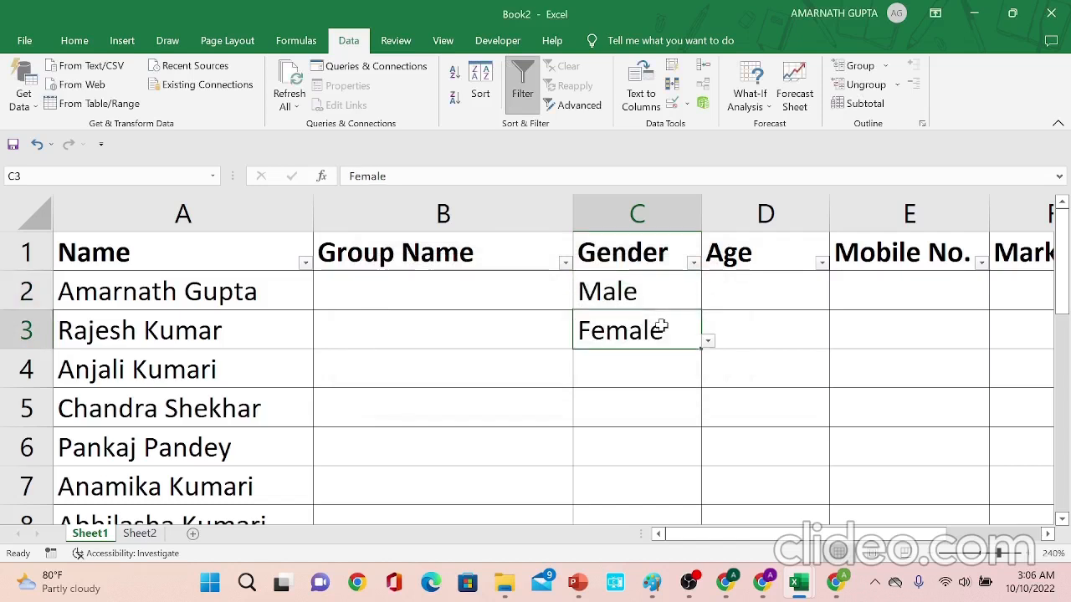
pyautogui.press('Down')
pyautogui.press('Up')
pyautogui.press('Delete')
# - Give the Gender cells C2:C18 a Stop error alert titled Error with message Please Select Male or Female
pyautogui.press('Up')
pyautogui.hotkey('shift', 'Down')
pyautogui.hotkey('shift', 'Down')
pyautogui.hotkey('shift', 'Down')
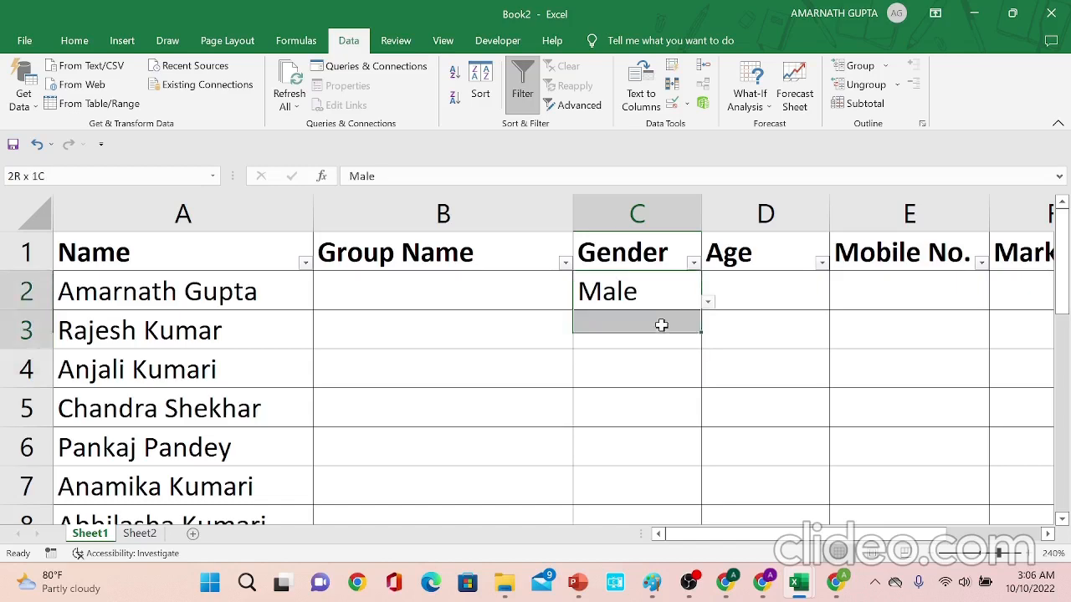
pyautogui.hotkey('shift', 'Down')
pyautogui.hotkey('shift', 'Down')
pyautogui.hotkey('shift', 'Down')
pyautogui.hotkey('shift', 'Down')
pyautogui.hotkey('shift', 'Down')
pyautogui.hotkey('shift', 'Down')
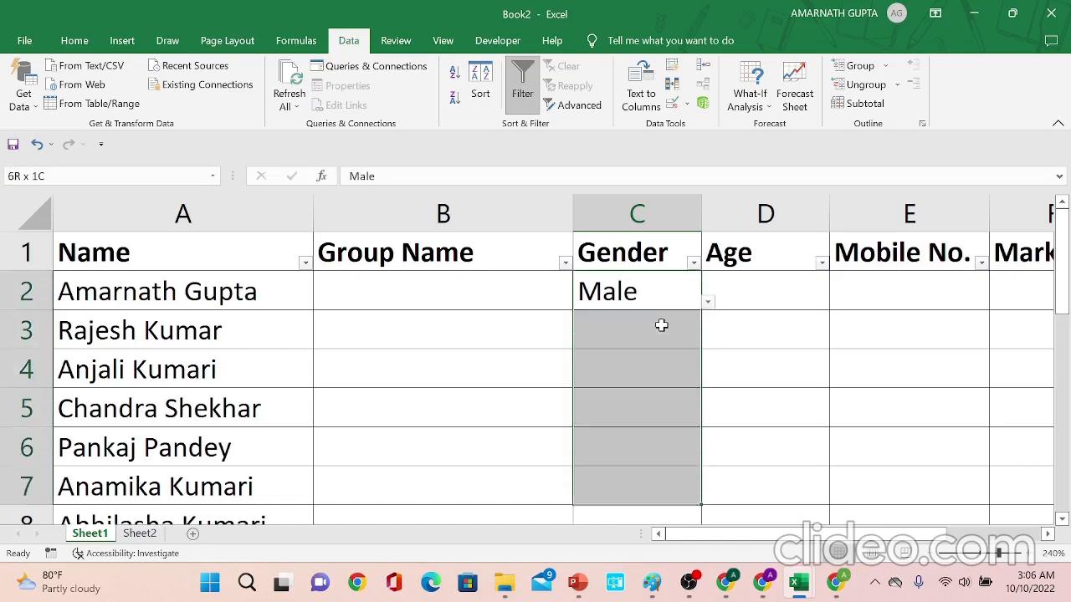
pyautogui.hotkey('shift', 'Down')
pyautogui.hotkey('shift', 'Down')
pyautogui.hotkey('shift', 'Down')
pyautogui.hotkey('shift', 'Down')
pyautogui.hotkey('shift', 'Down')
pyautogui.hotkey('shift', 'Down')
pyautogui.hotkey('shift', 'Down')
pyautogui.hotkey('shift', 'Down')
pyautogui.hotkey('shift', 'Down')
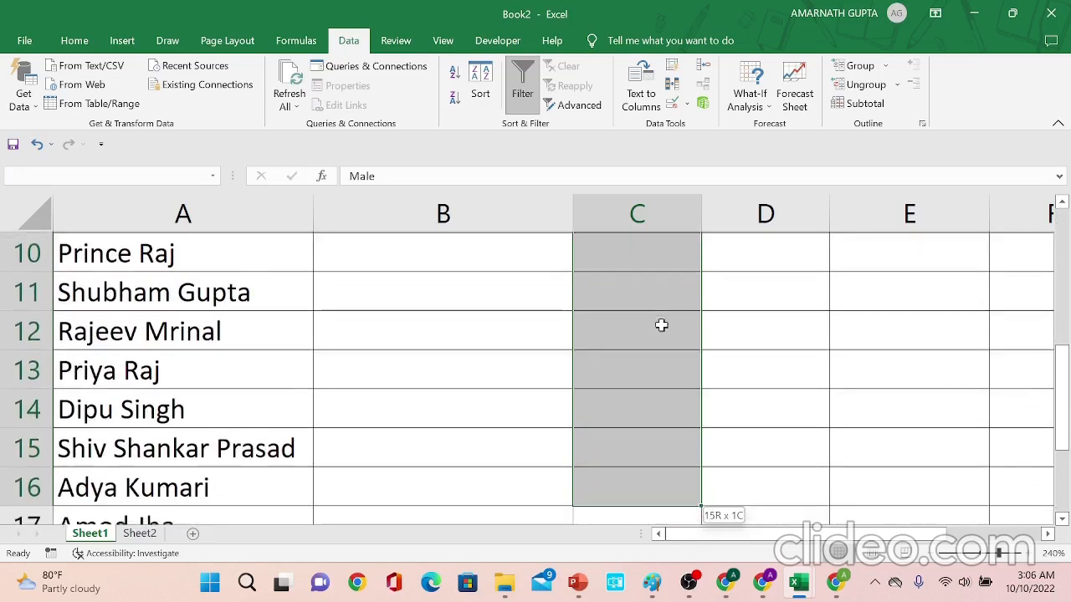
pyautogui.hotkey('shift', 'Up')
pyautogui.hotkey('shift', 'Up')
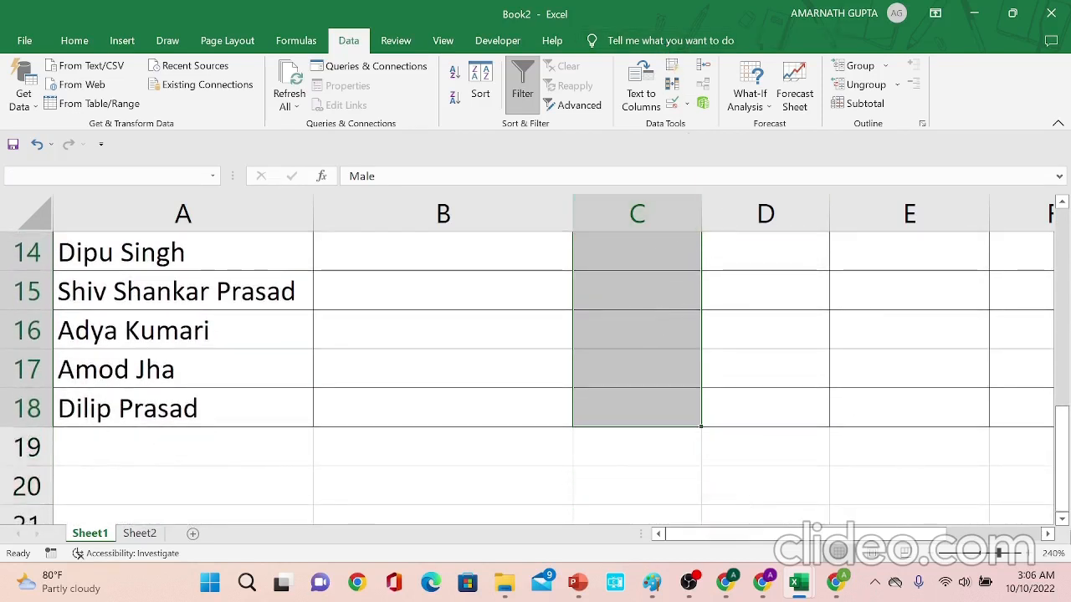
pyautogui.moveTo(1061, 481); pyautogui.dragTo(1067, 285)
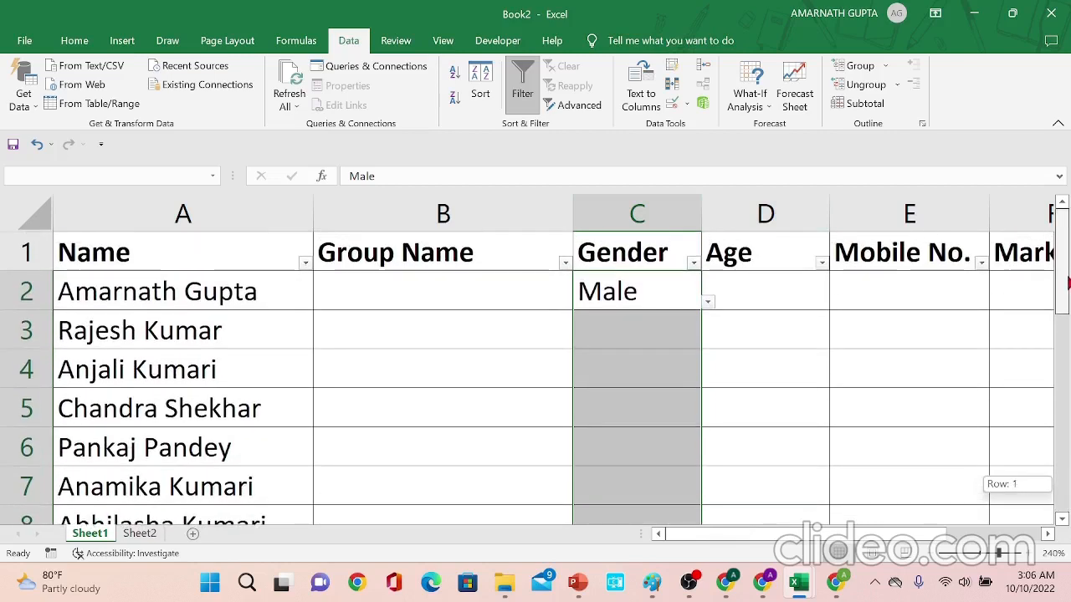
pyautogui.click(674, 106)
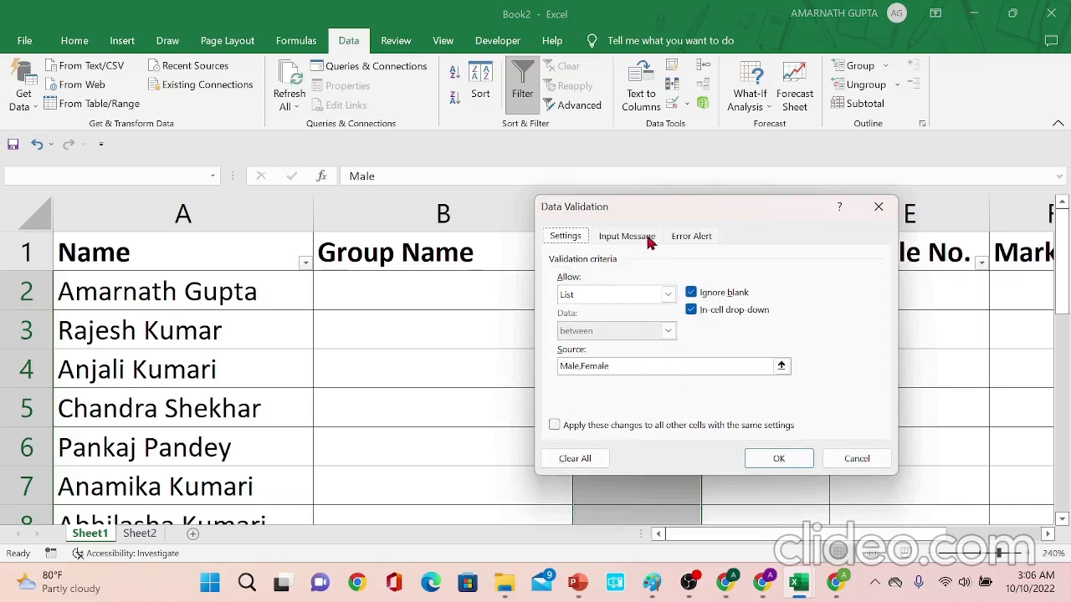
pyautogui.click(688, 239)
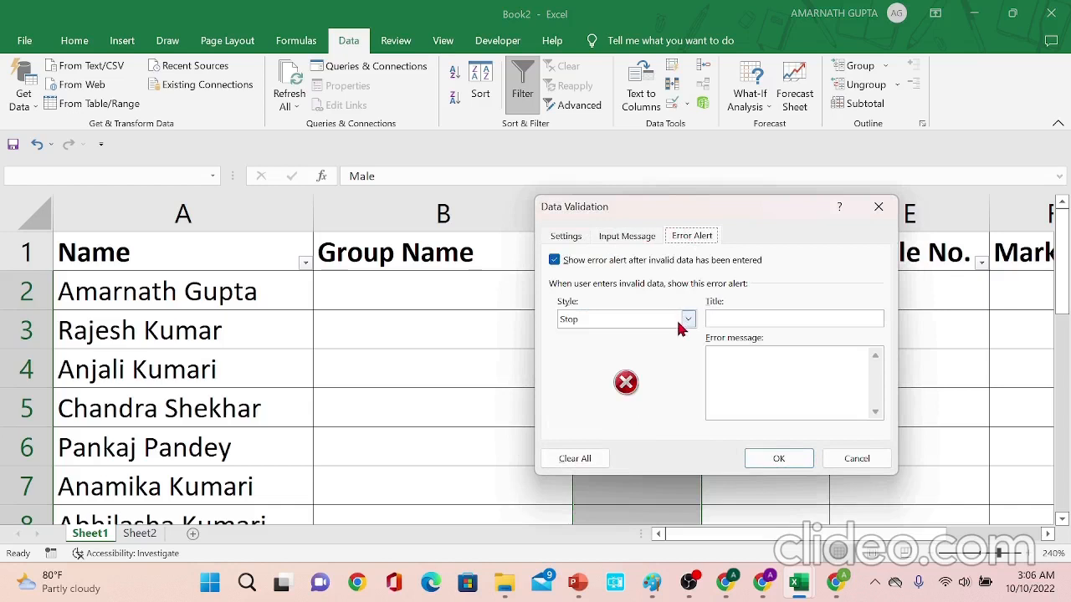
pyautogui.click(740, 317)
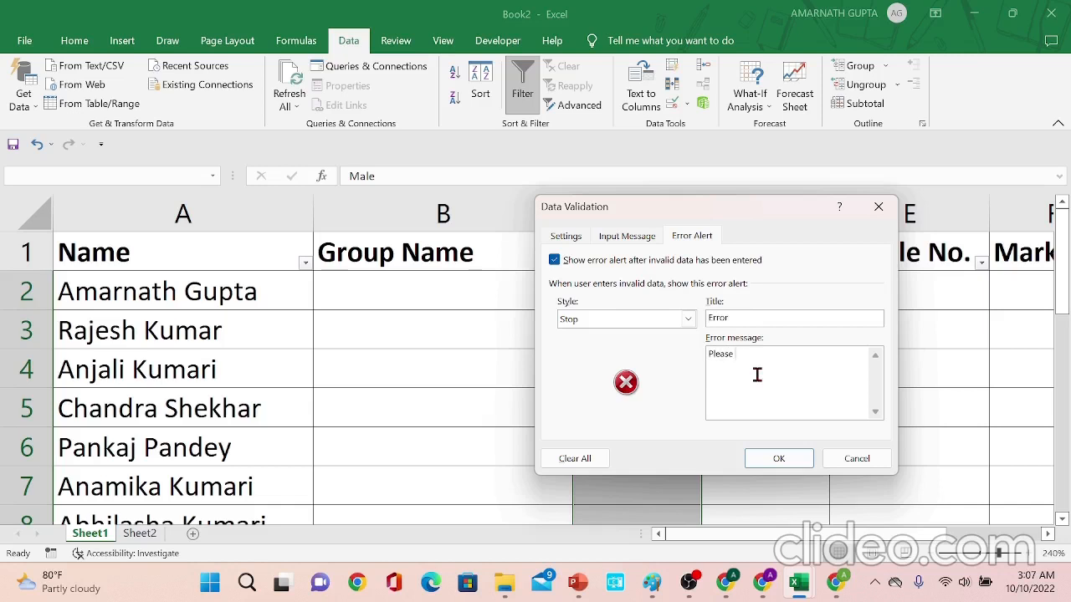
pyautogui.write('Select Male or Female')
pyautogui.click(785, 458)
# - Try to enter female in cell C3 and dismiss the custom error alert
pyautogui.click(628, 323)
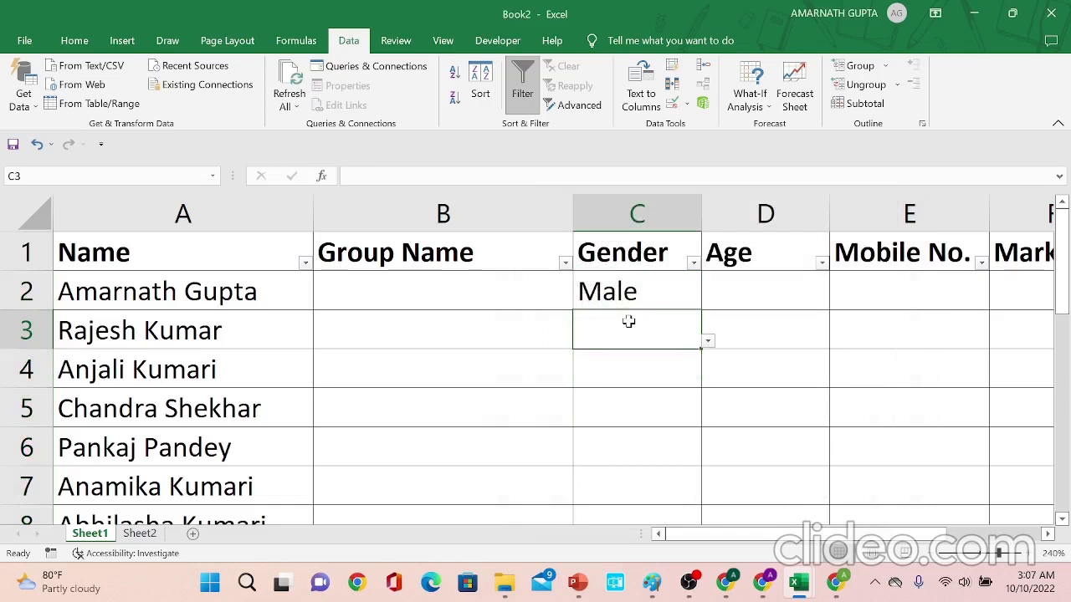
pyautogui.write('female')
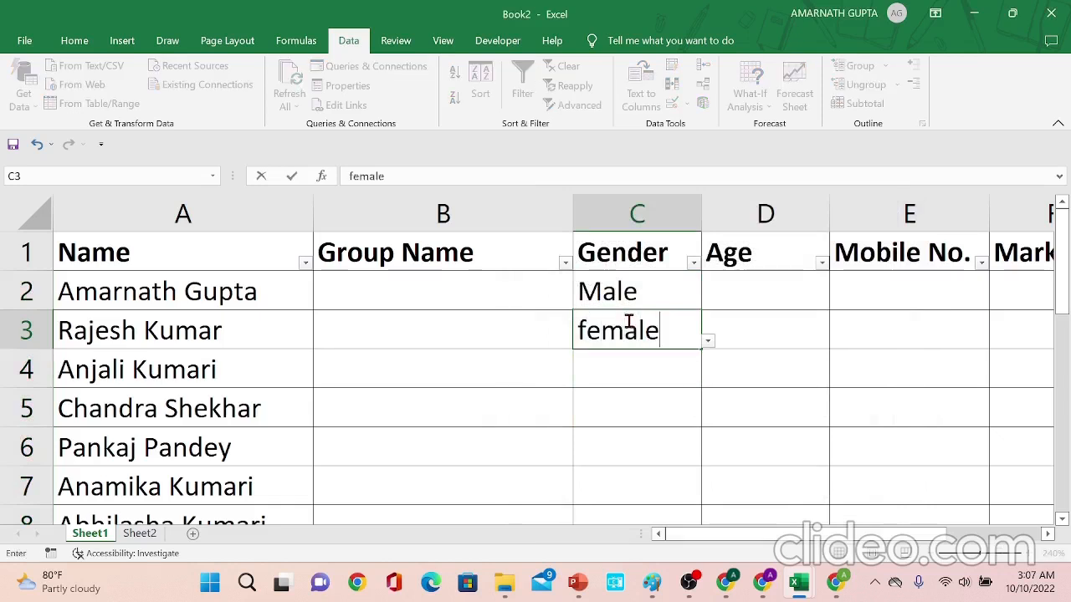
pyautogui.press('Return')
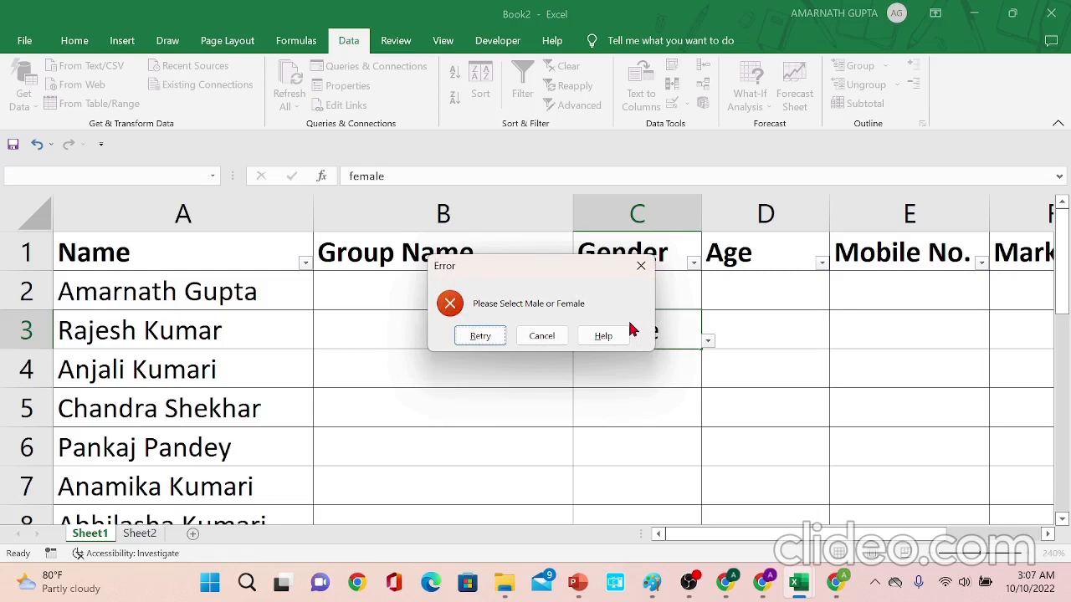
pyautogui.press('Escape')
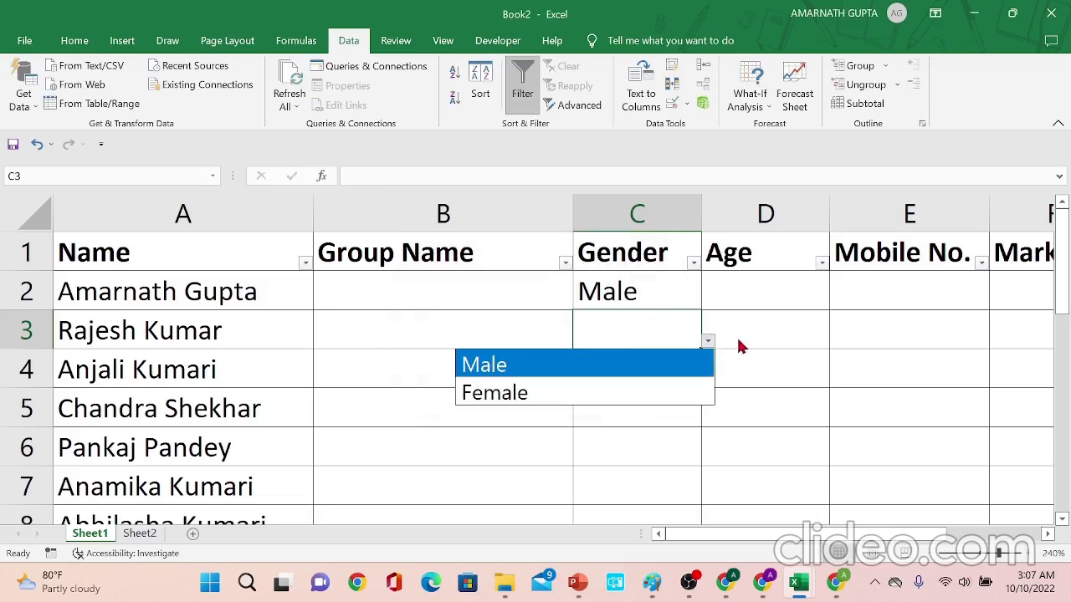
# - Enter Female in cell C3
pyautogui.click(684, 316)
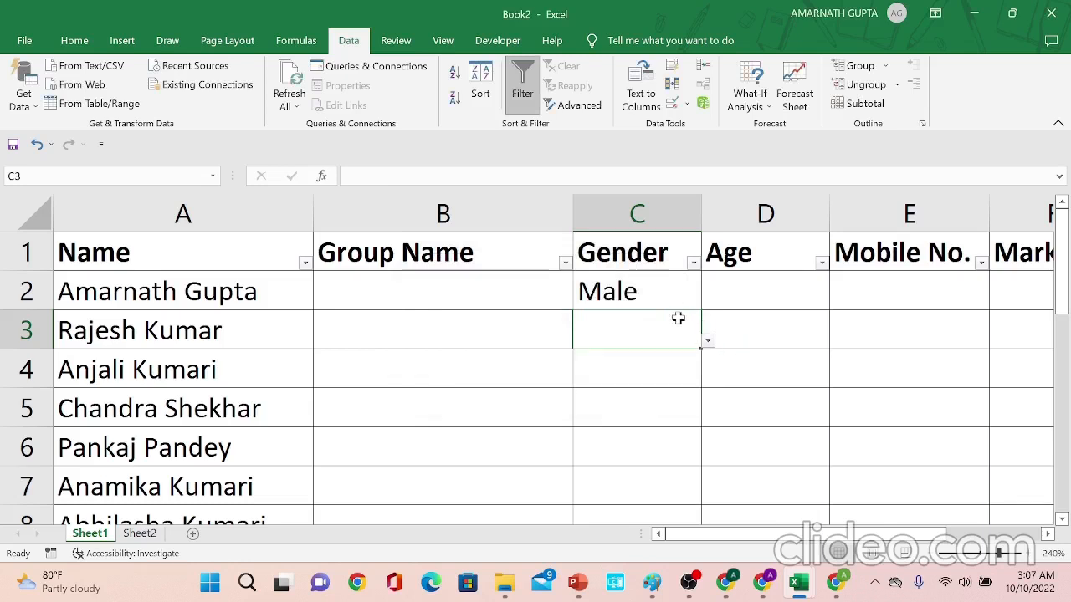
pyautogui.write('Female')
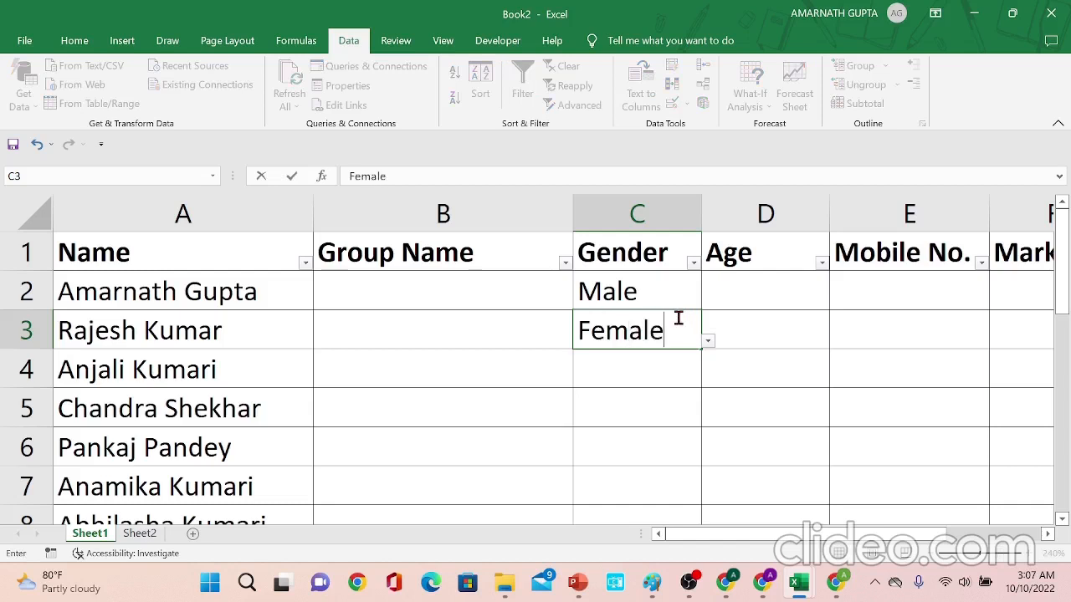
pyautogui.press('Return')
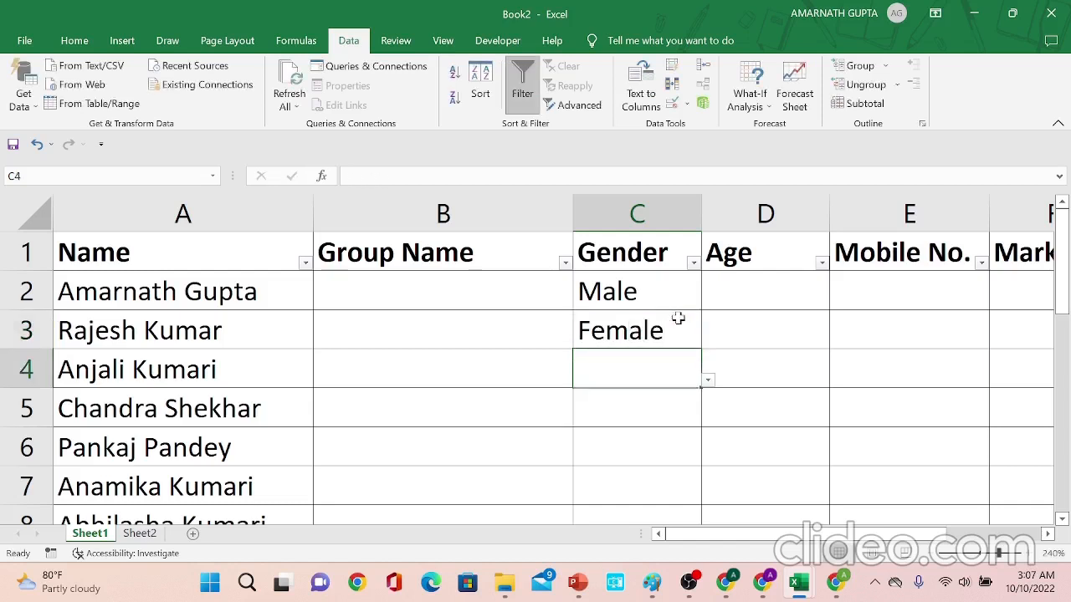
# - Try to enter fdg in cell C4 and dismiss the custom error alert
pyautogui.write('fdg')
pyautogui.press('Return')
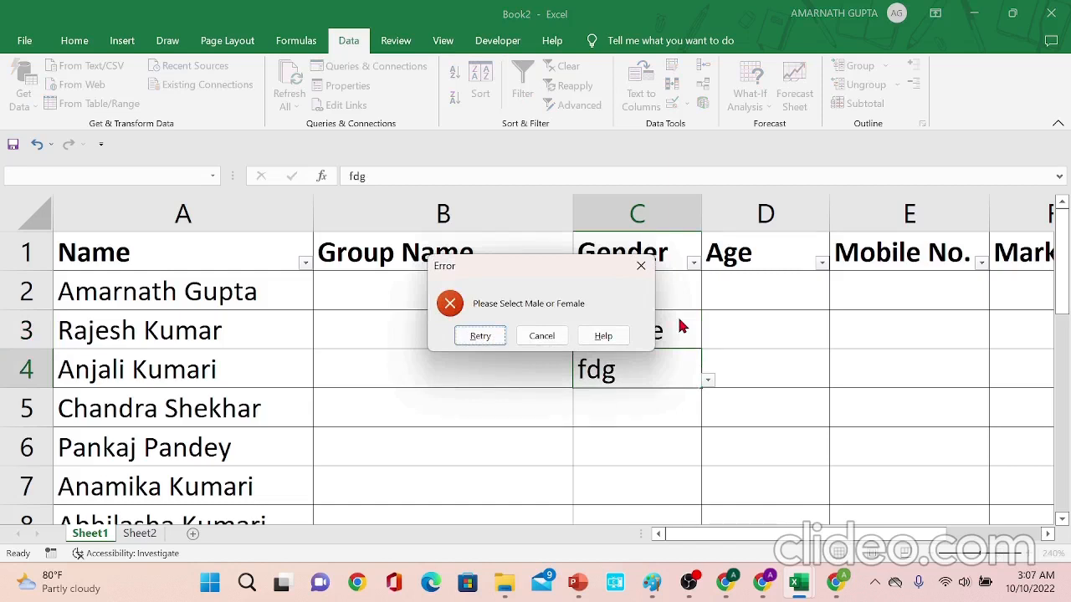
pyautogui.press('Escape')
# - Give the Gender cells C2:C18 an input message titled Gender with the text Please Select Gender
pyautogui.press('Up')
pyautogui.press('Up')
pyautogui.press('Up')
pyautogui.press('Down')
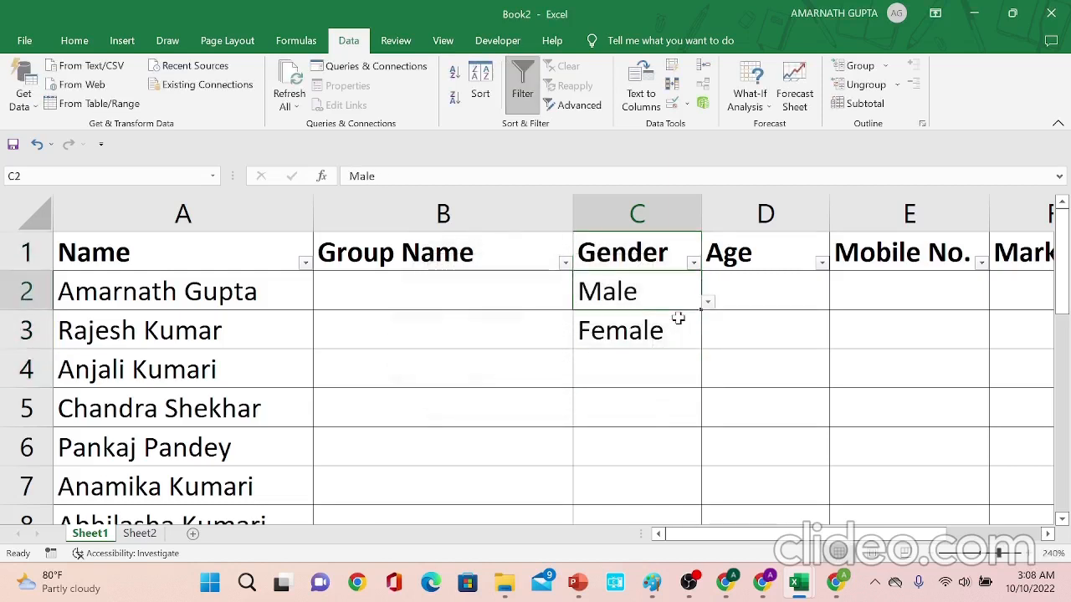
pyautogui.hotkey('shift', 'Down')
pyautogui.hotkey('shift', 'Down')
pyautogui.hotkey('shift', 'Down')
pyautogui.hotkey('shift', 'Down')
pyautogui.hotkey('shift', 'Down')
pyautogui.hotkey('shift', 'Down')
pyautogui.hotkey('shift', 'Down')
pyautogui.hotkey('shift', 'Down')
pyautogui.hotkey('shift', 'Down')
pyautogui.hotkey('shift', 'Down')
pyautogui.hotkey('shift', 'Down')
pyautogui.hotkey('shift', 'Down')
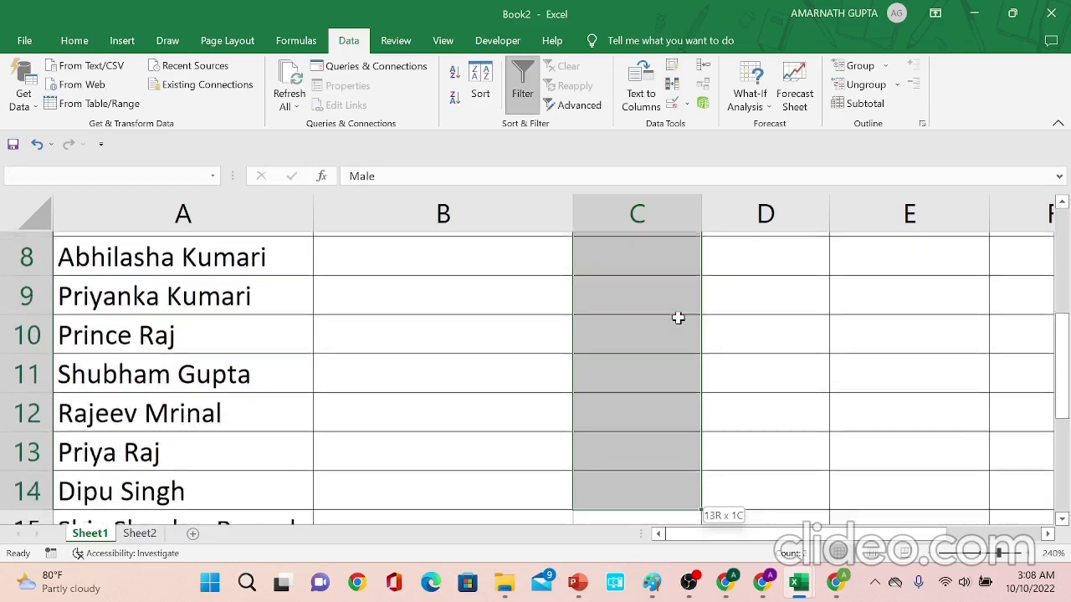
pyautogui.hotkey('shift', 'Down')
pyautogui.hotkey('shift', 'Down')
pyautogui.hotkey('shift', 'Down')
pyautogui.hotkey('shift', 'Down')
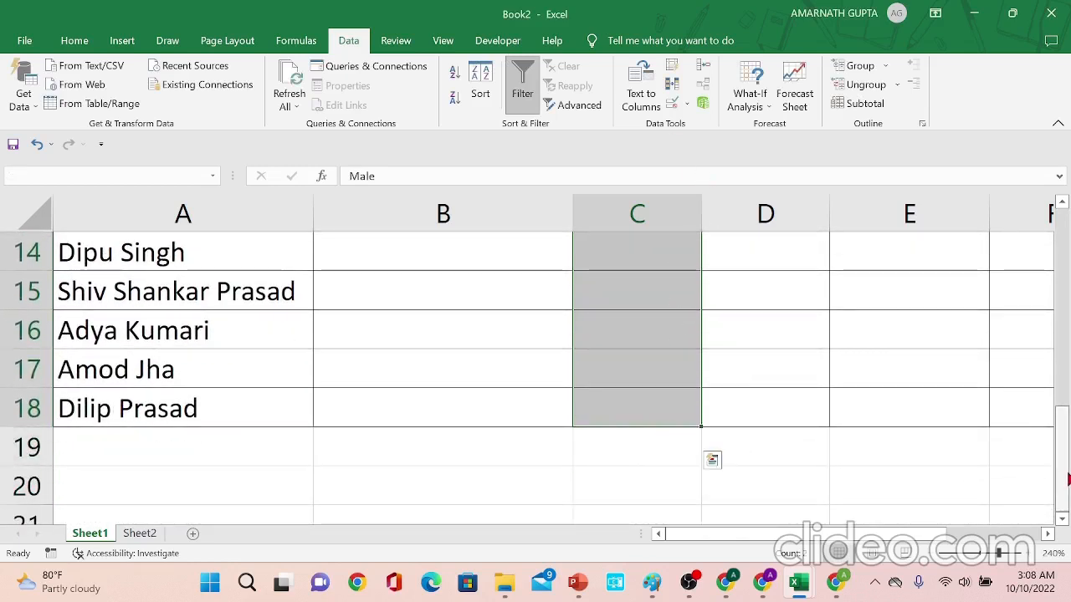
pyautogui.moveTo(1065, 477); pyautogui.dragTo(1062, 276)
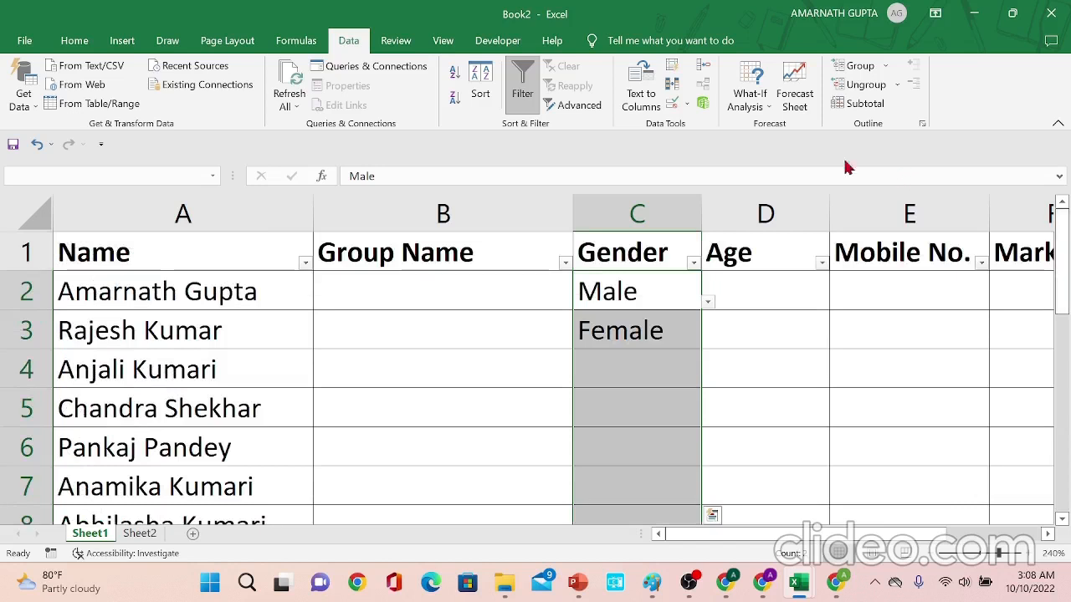
pyautogui.click(674, 100)
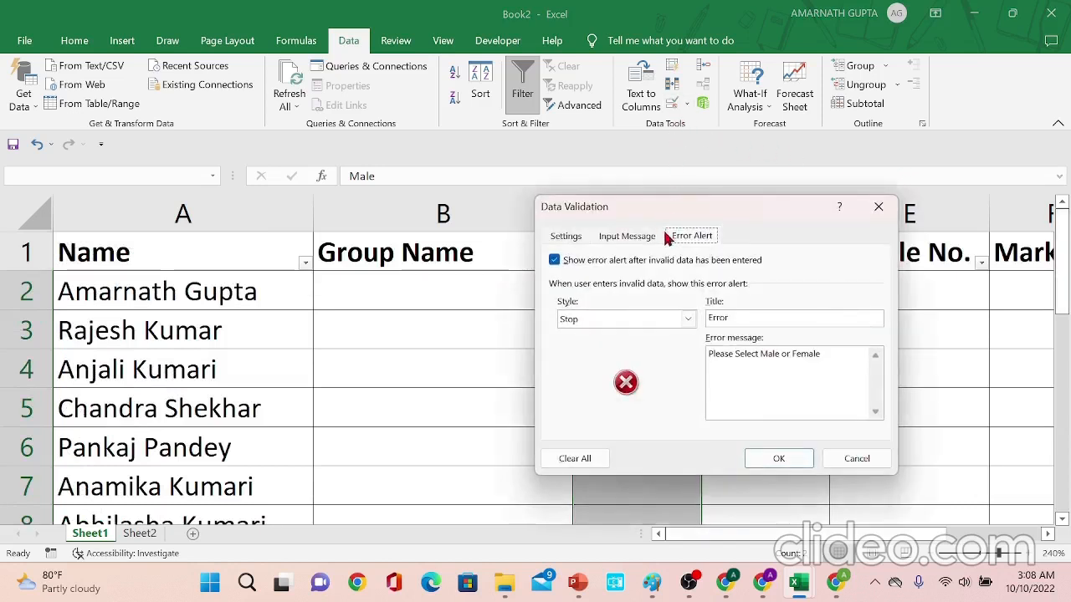
pyautogui.click(636, 241)
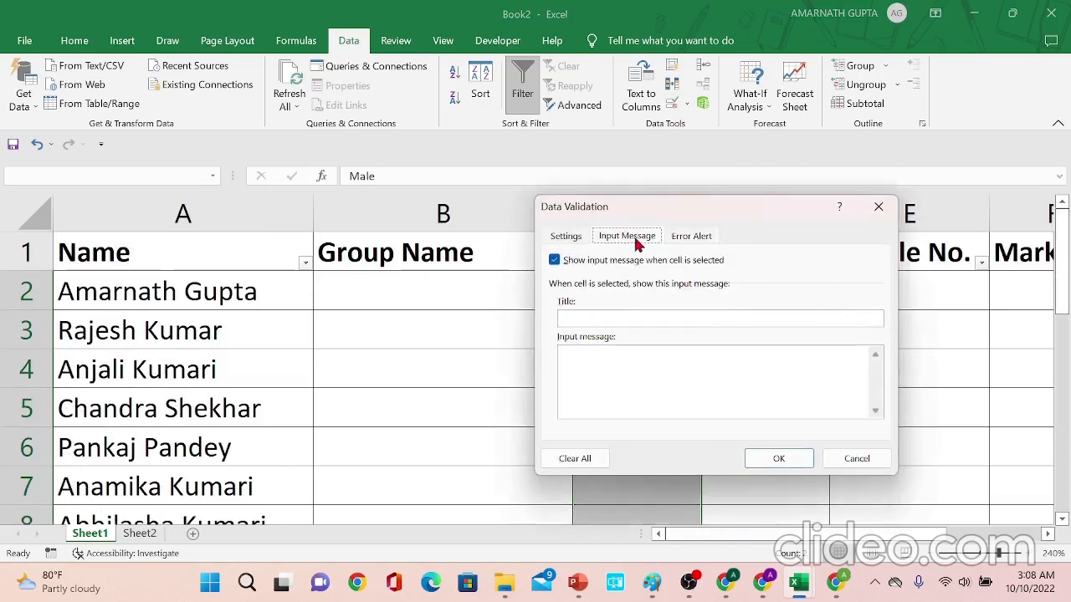
pyautogui.click(626, 318)
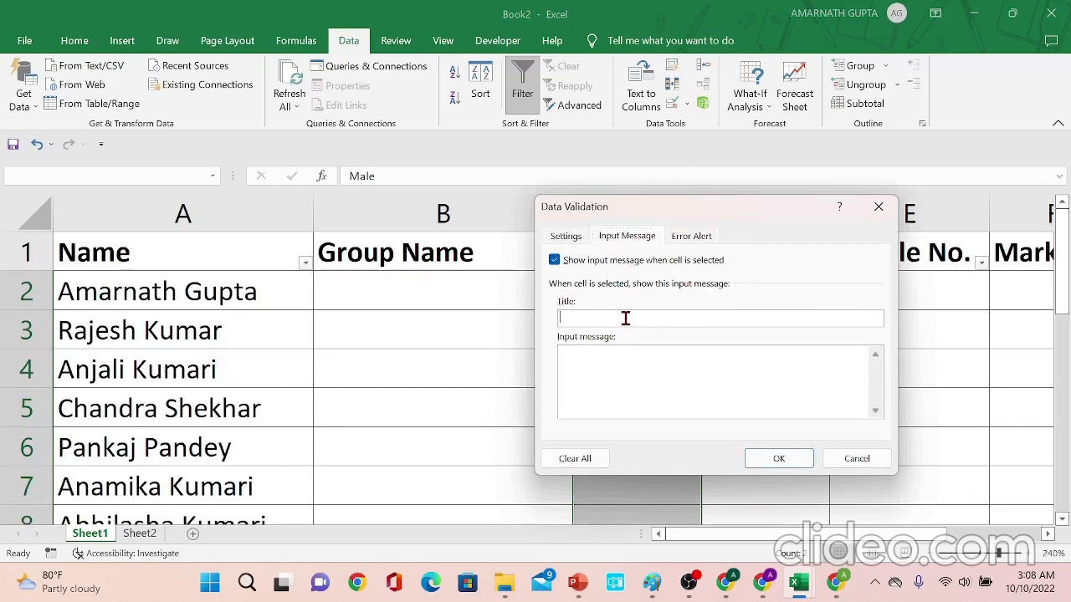
pyautogui.write('Gen')
pyautogui.moveTo(717, 215); pyautogui.dragTo(527, 281)
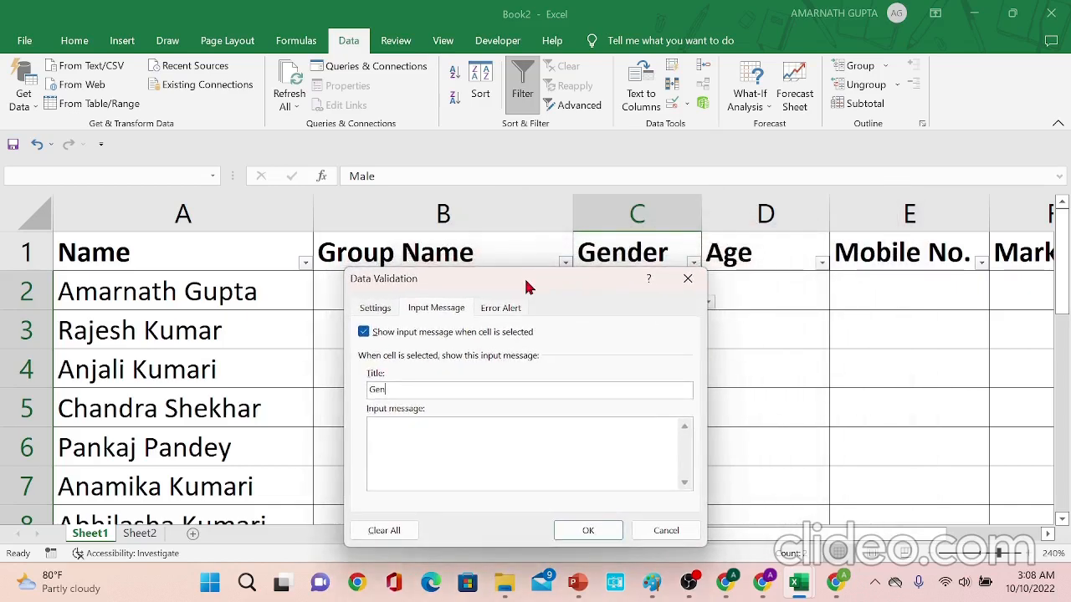
pyautogui.write('der')
pyautogui.press('Tab')
pyautogui.write('Plese')
pyautogui.press('BackSpace')
pyautogui.press('BackSpace')
pyautogui.write('ase Selec')
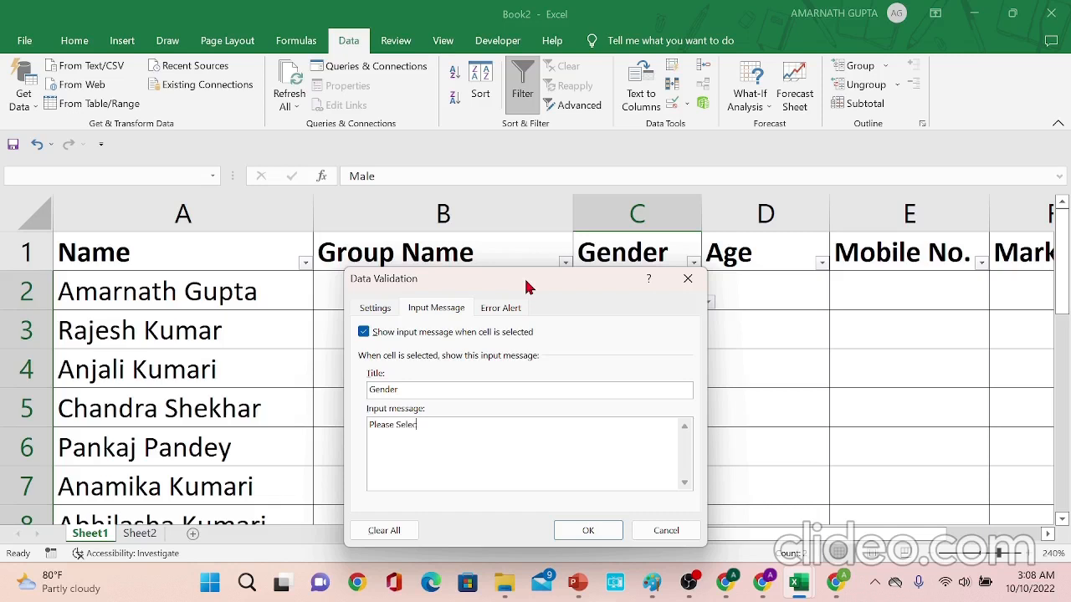
pyautogui.write('t Gender')
pyautogui.click(607, 533)
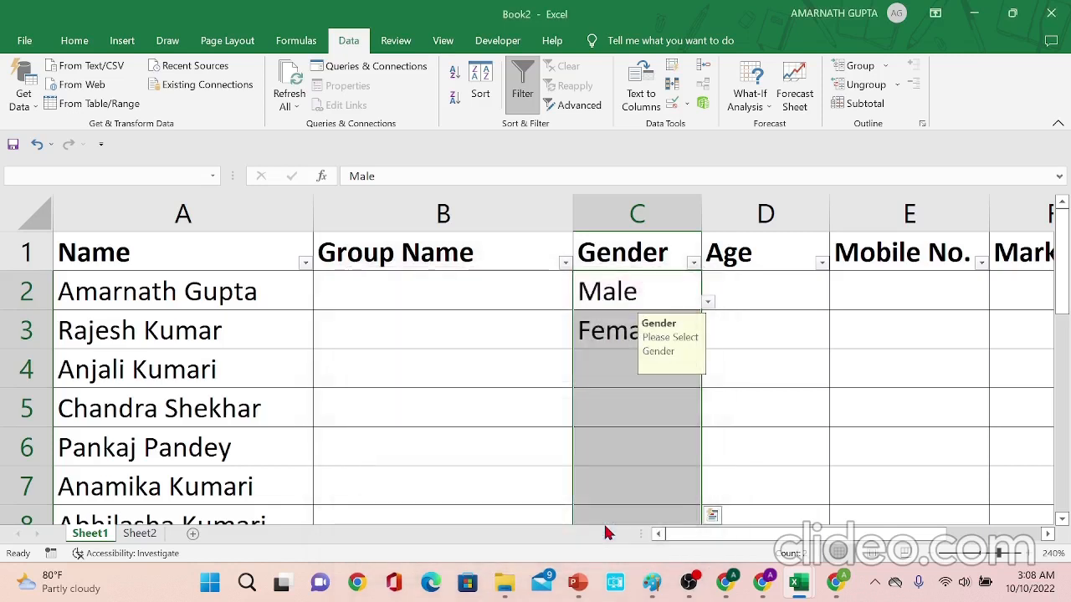
# - Select Gender cells C4 and C5 to check the input message
pyautogui.click(633, 358)
pyautogui.click(611, 405)
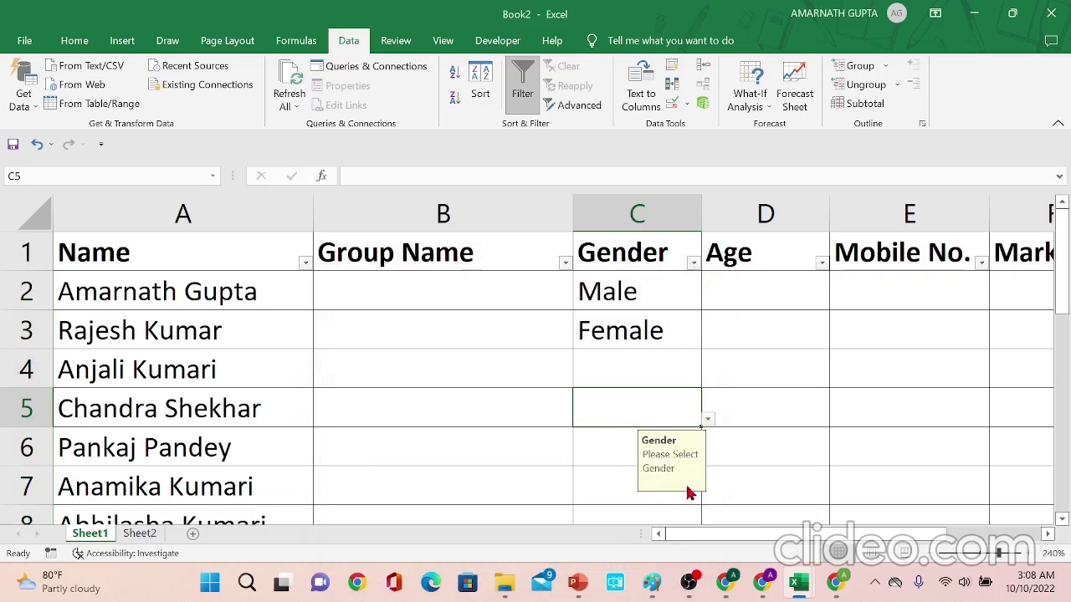
pyautogui.click(642, 366)
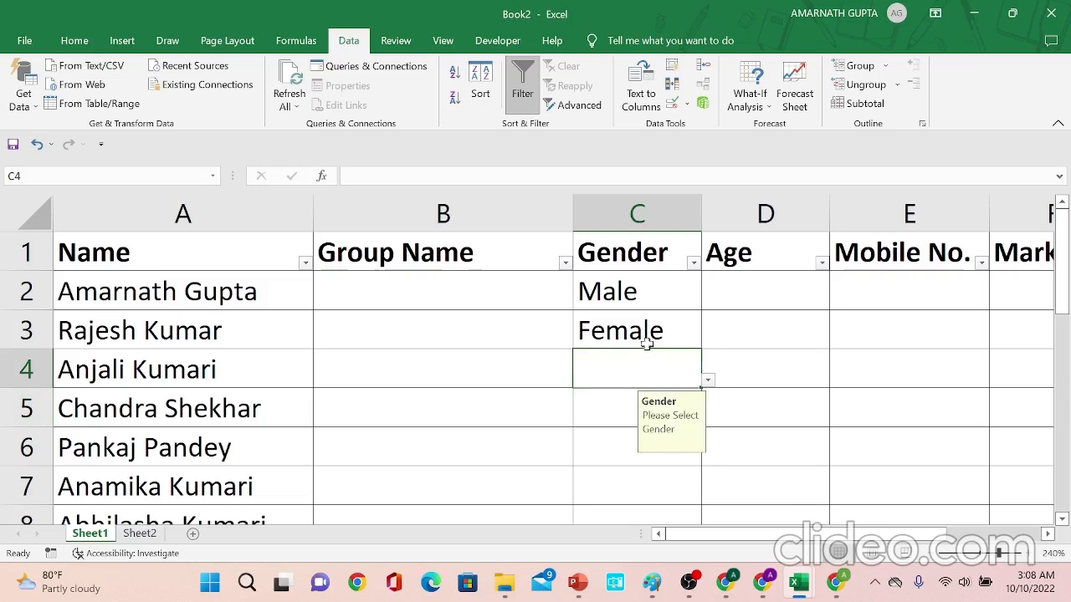
# - Restrict Age cell D2 to whole numbers between 18 and 30 with data validation
pyautogui.click(745, 302)
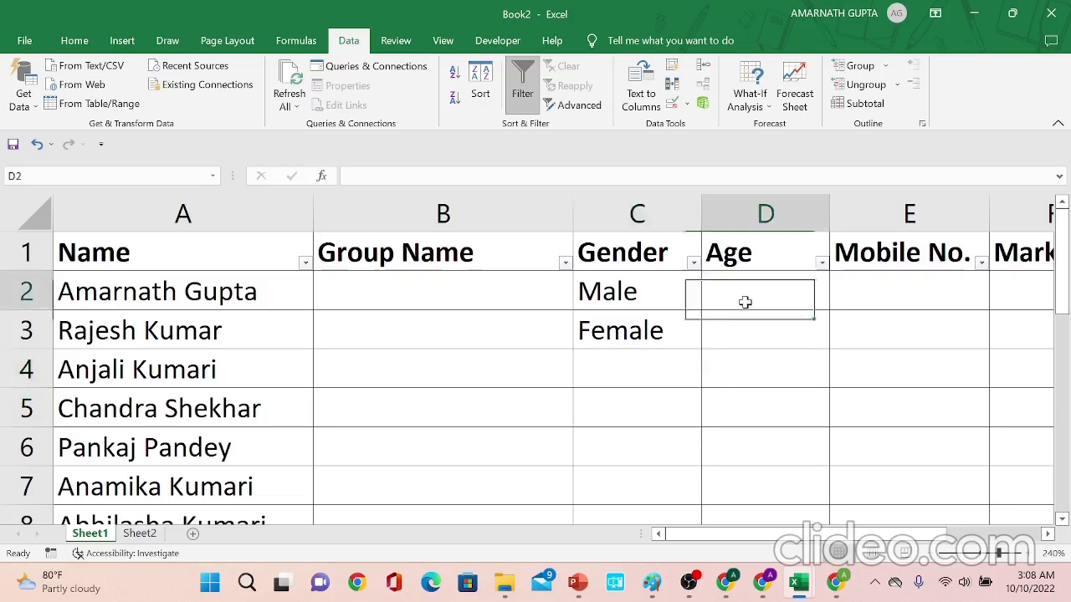
pyautogui.press('Up')
pyautogui.press('Down')
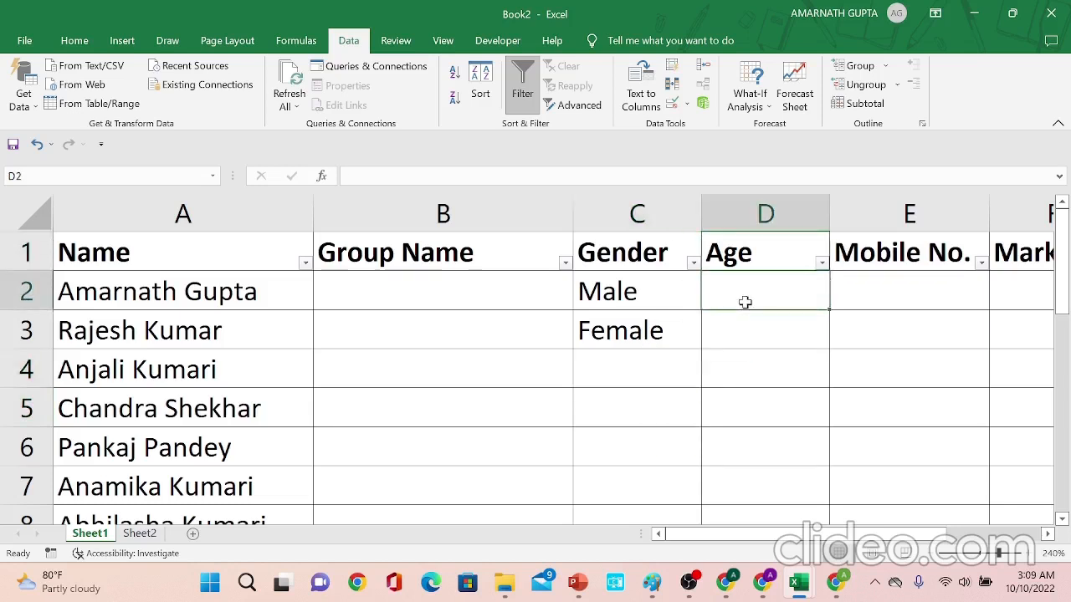
pyautogui.hotkey('shift', 'Down')
pyautogui.hotkey('shift', 'Down')
pyautogui.hotkey('shift', 'Down')
pyautogui.hotkey('shift', 'Down')
pyautogui.hotkey('shift', 'Down')
pyautogui.hotkey('shift', 'Down')
pyautogui.hotkey('shift', 'Down')
pyautogui.hotkey('shift', 'Down')
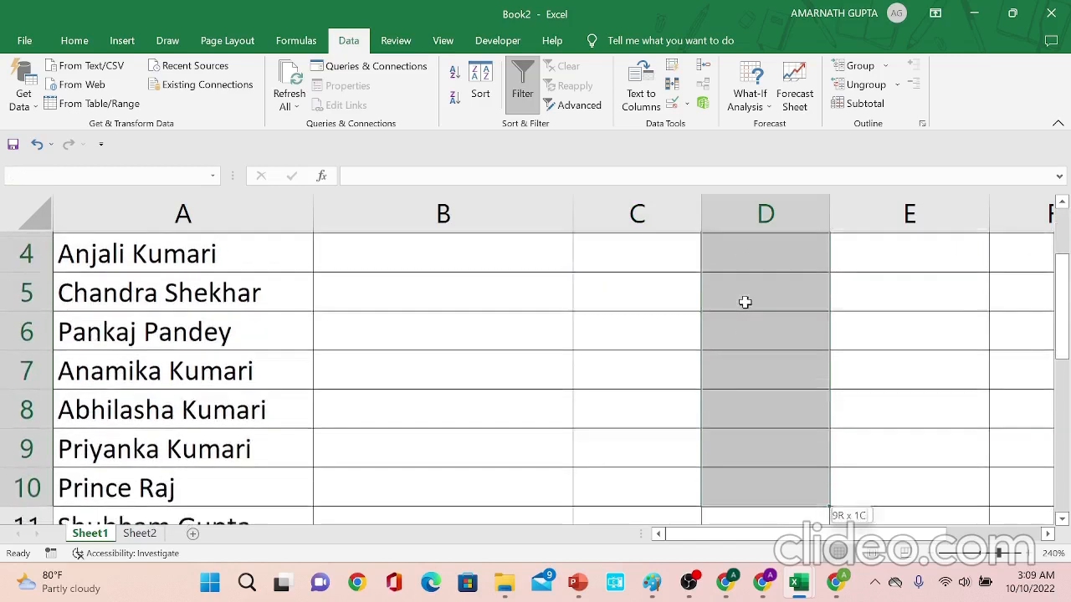
pyautogui.hotkey('shift', 'Down')
pyautogui.hotkey('shift', 'Down')
pyautogui.hotkey('shift', 'Down')
pyautogui.hotkey('shift', 'Down')
pyautogui.hotkey('shift', 'Down')
pyautogui.hotkey('shift', 'Down')
pyautogui.hotkey('shift', 'Down')
pyautogui.hotkey('shift', 'Down')
pyautogui.hotkey('shift', 'Down')
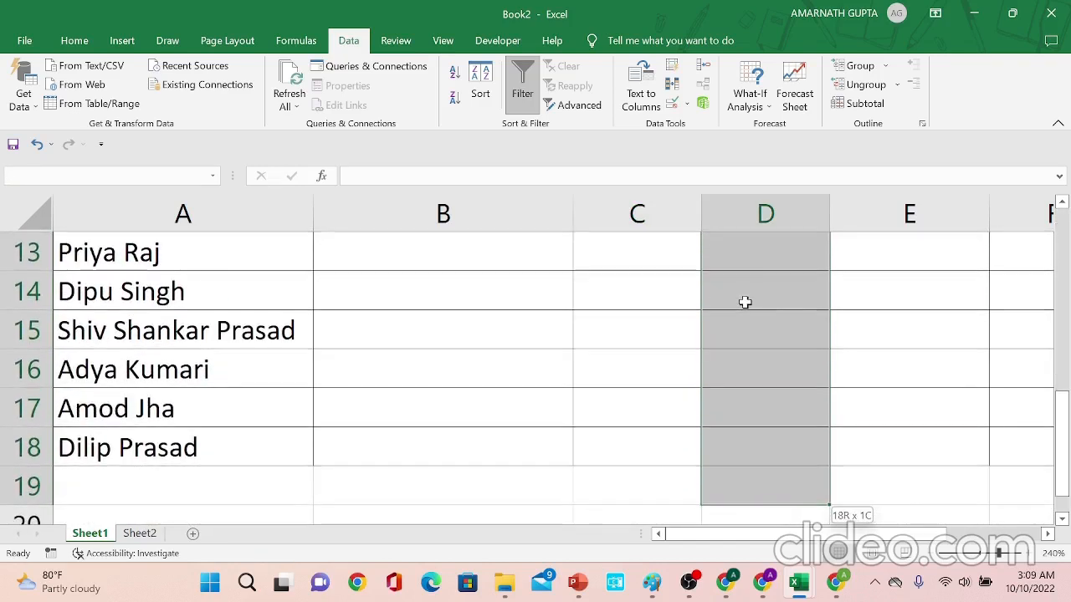
pyautogui.hotkey('shift', 'Up')
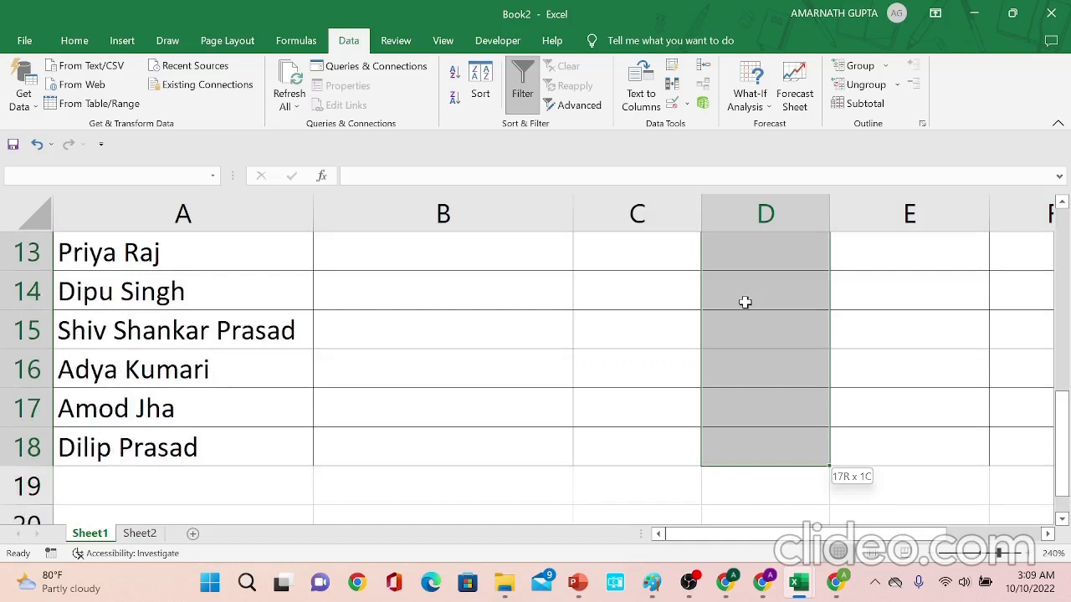
pyautogui.press('Up')
pyautogui.press('Down')
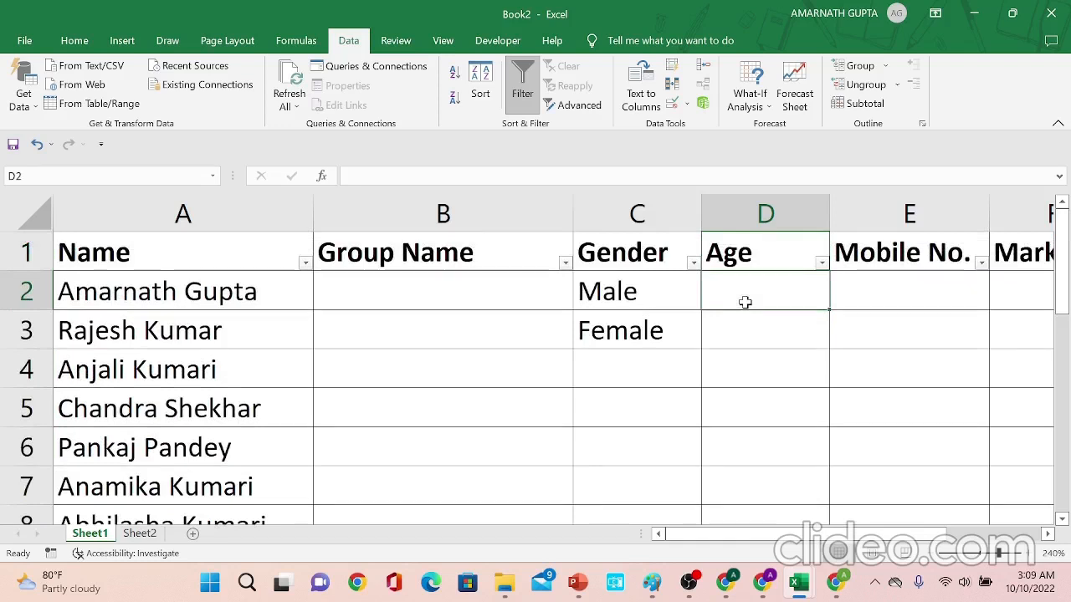
pyautogui.click(674, 113)
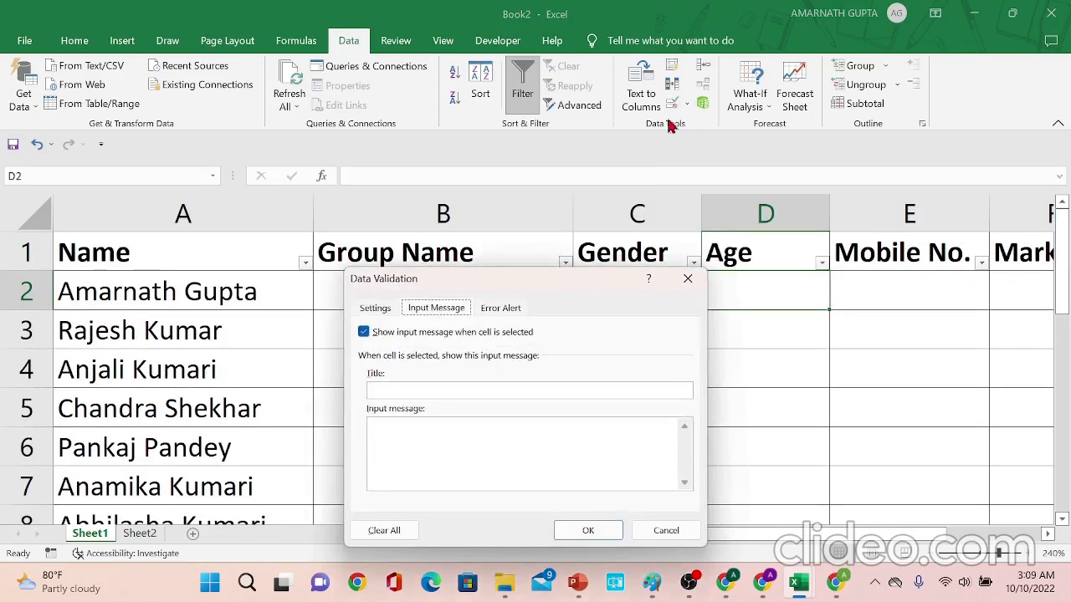
pyautogui.click(384, 311)
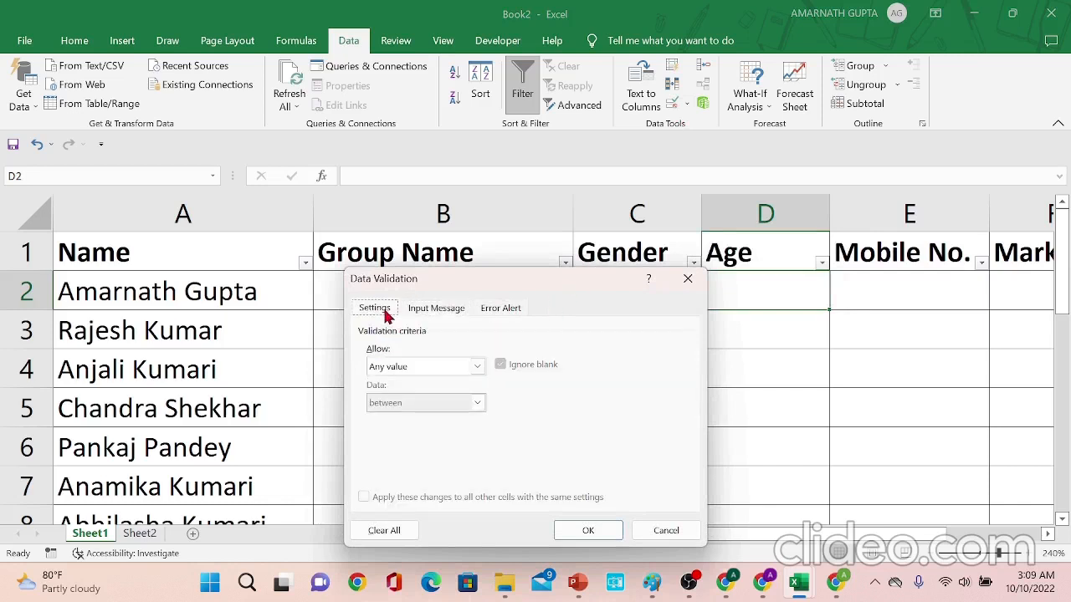
pyautogui.click(433, 368)
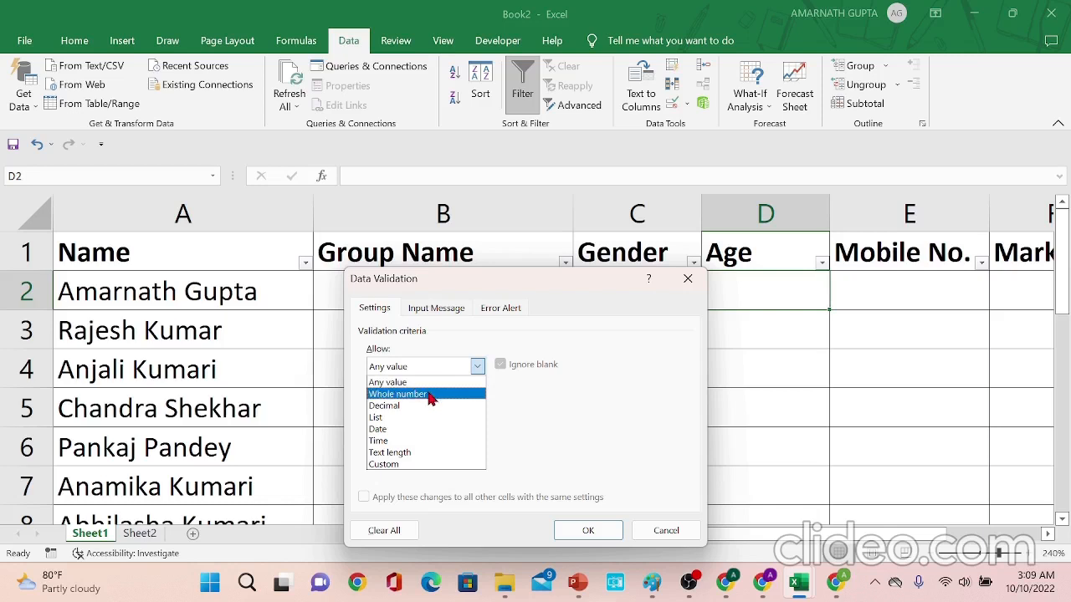
pyautogui.click(431, 396)
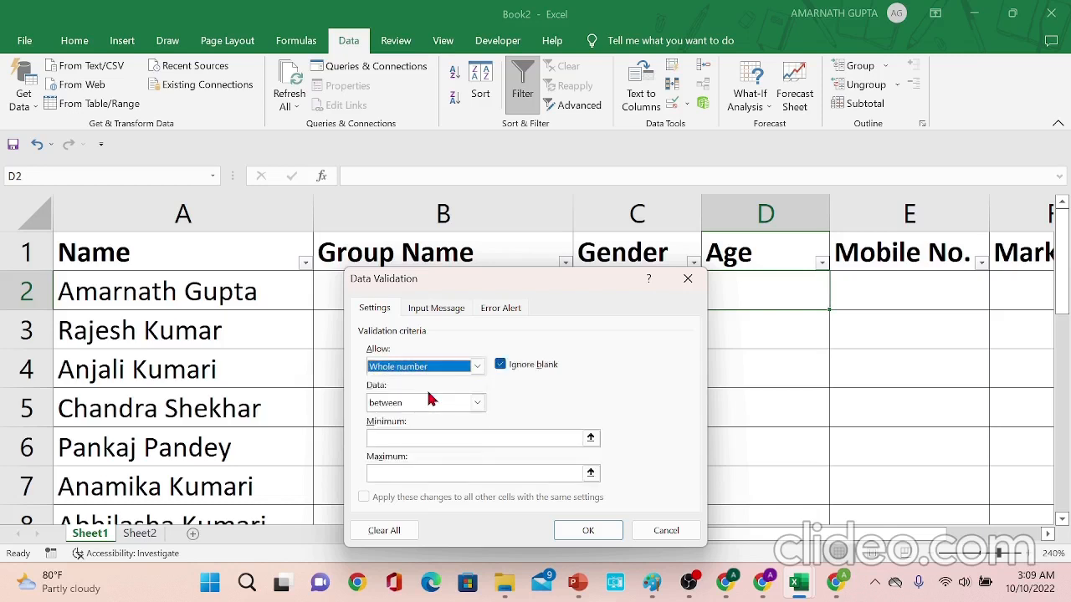
pyautogui.click(427, 403)
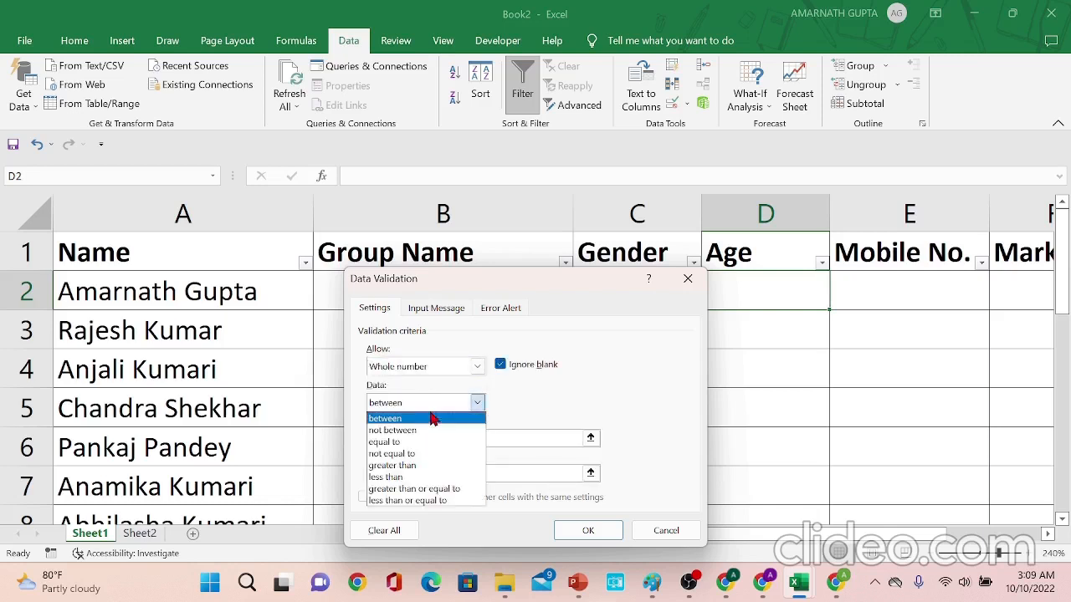
pyautogui.click(430, 412)
pyautogui.click(420, 438)
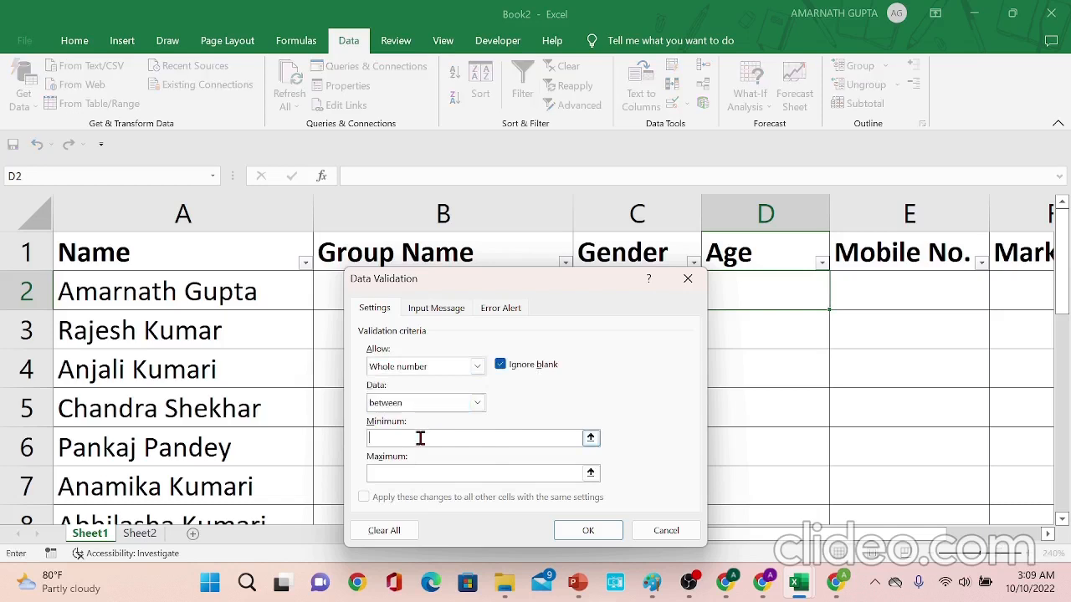
pyautogui.write('18')
pyautogui.press('Tab')
pyautogui.write('30')
pyautogui.click(577, 533)
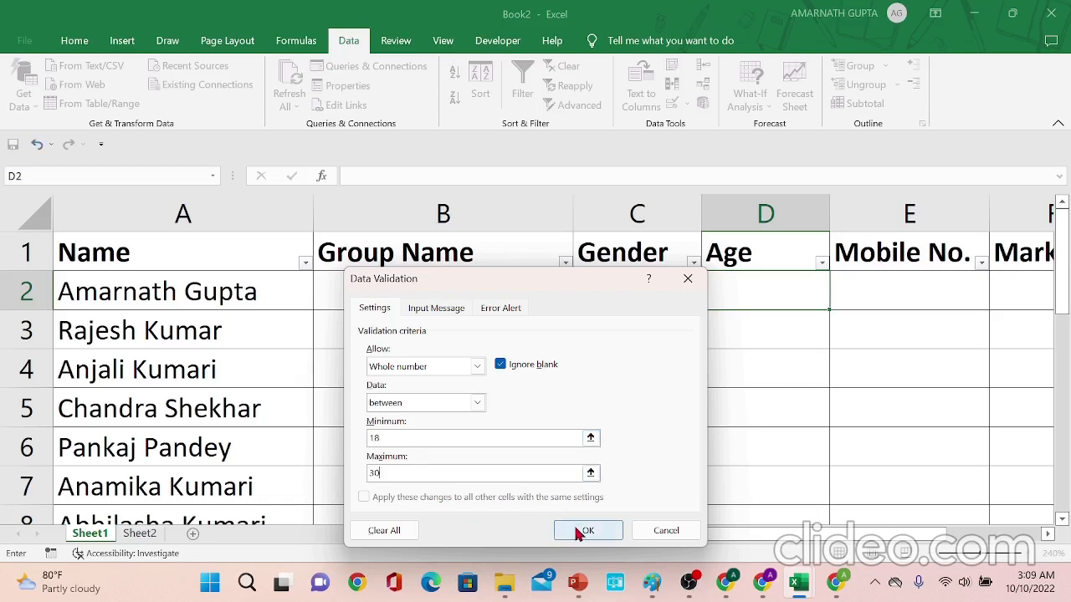
# - Enter test ages 18 in cell D2 and 17 in cell D3
pyautogui.write('1')
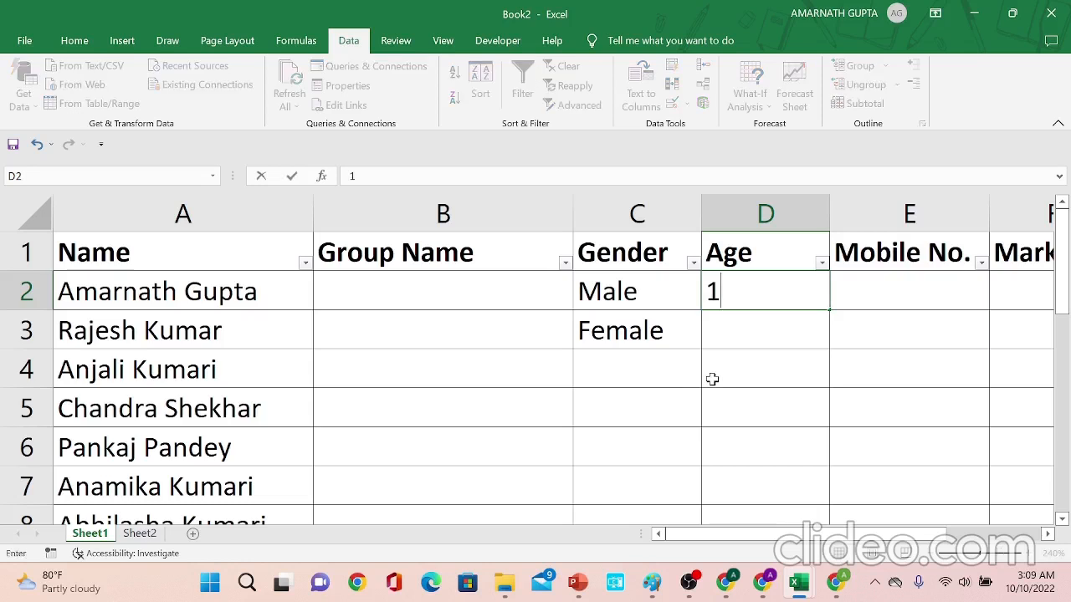
pyautogui.write('8')
pyautogui.press('Return')
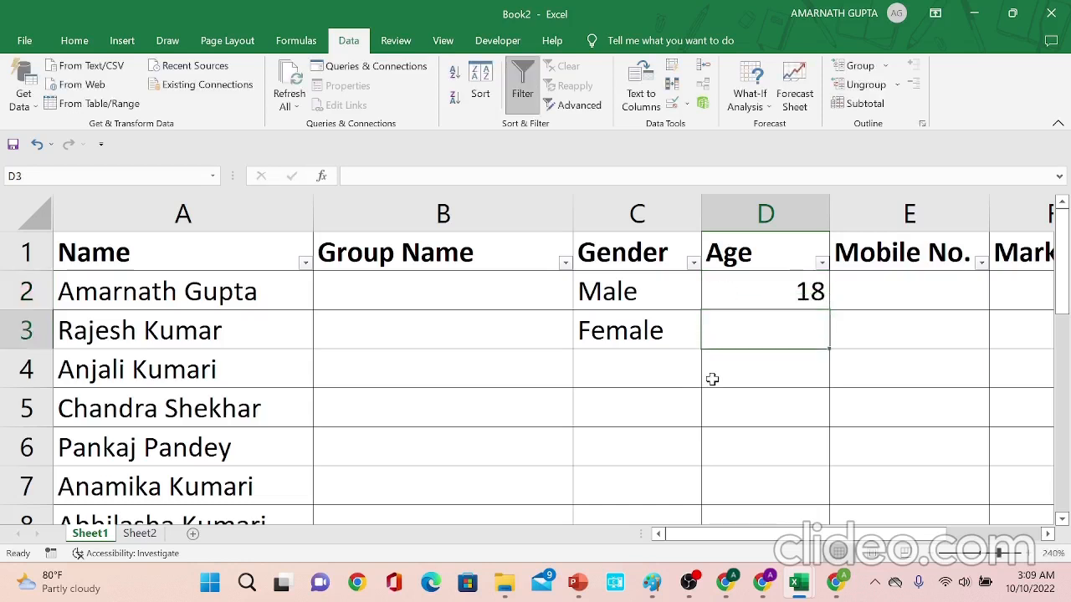
pyautogui.write('17')
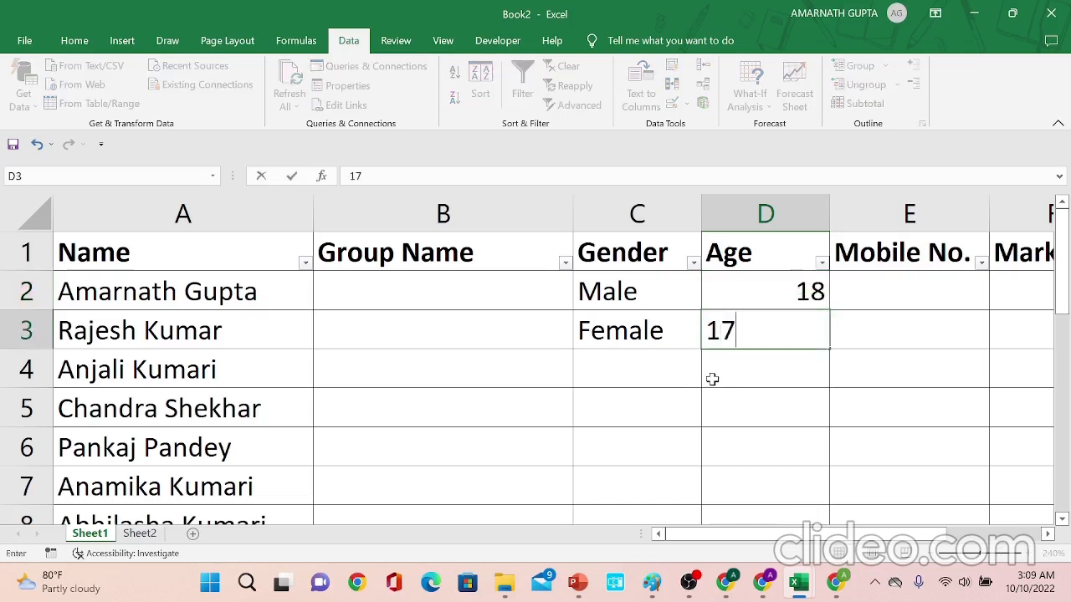
pyautogui.press('Return')
# - Clear the test ages from cells D2 and D3
pyautogui.press('Up')
pyautogui.press('Up')
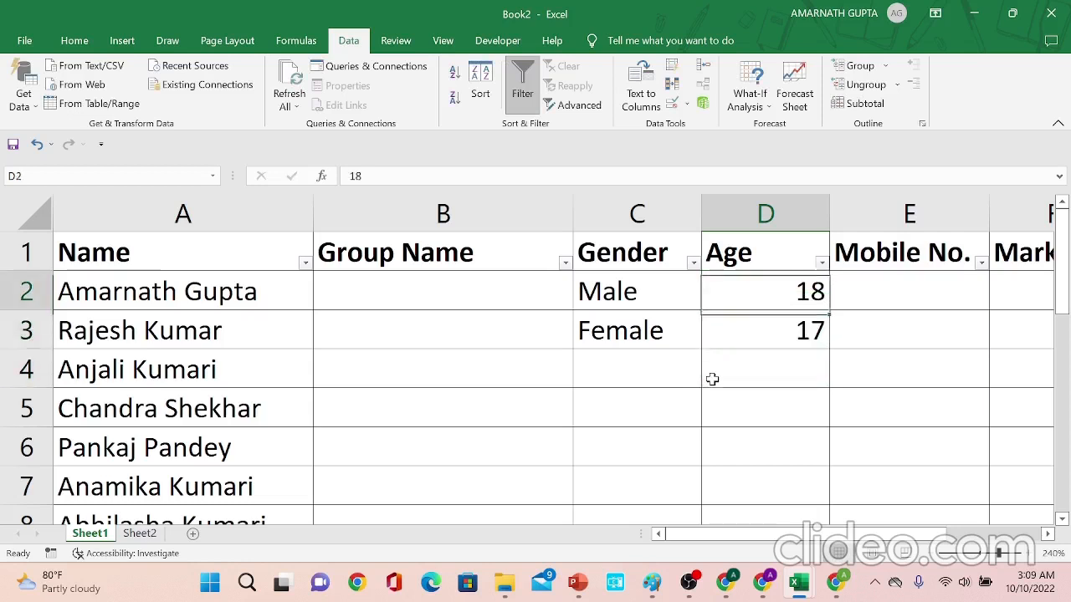
pyautogui.press('Down')
pyautogui.press('Delete')
pyautogui.press('Up')
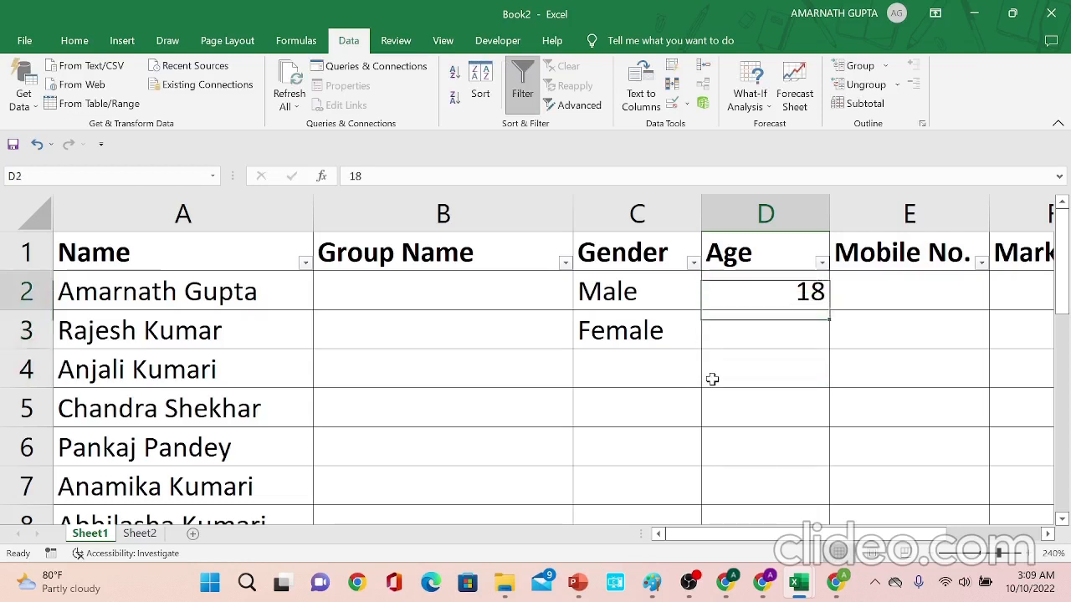
pyautogui.press('Delete')
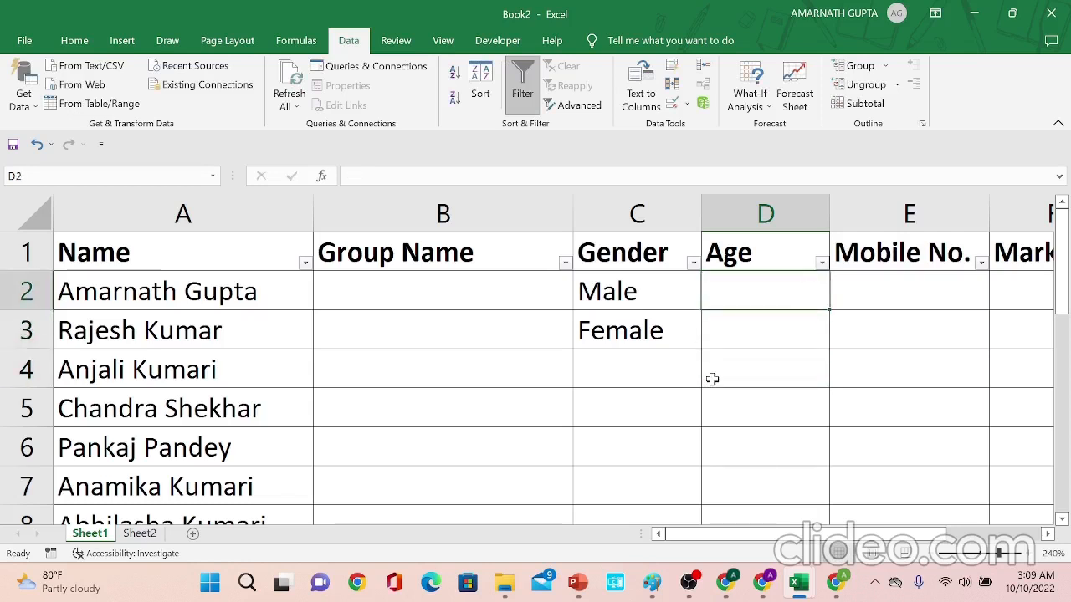
# - Copy cell D2 and paste it into D3:D18 to extend the Age validation
pyautogui.press('Up')
pyautogui.press('Down')
pyautogui.hotkey('ctrl', 'c')
pyautogui.press('Down')
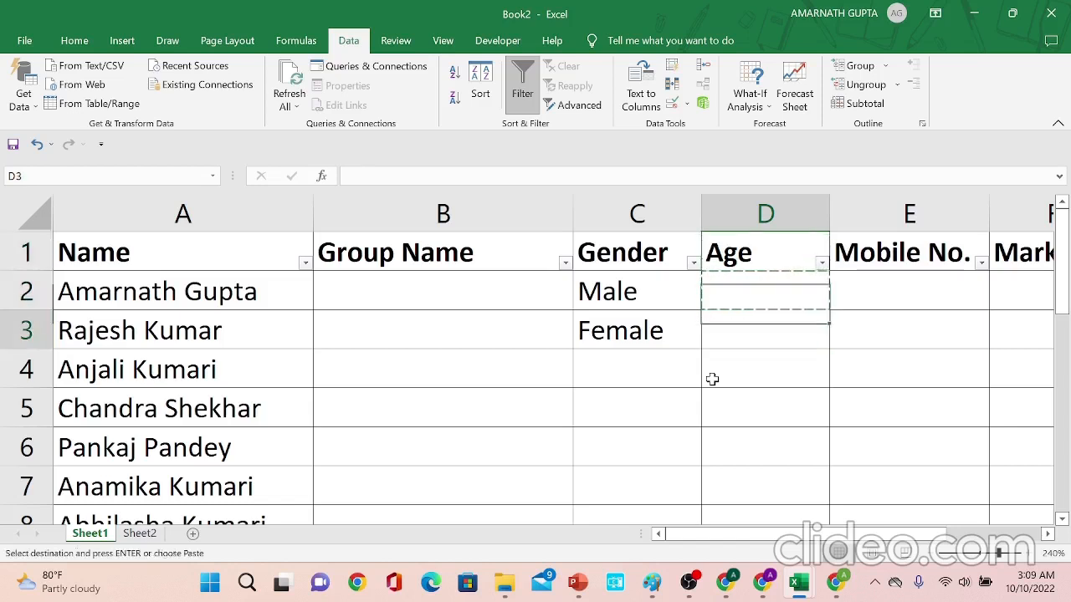
pyautogui.hotkey('shift', 'Down')
pyautogui.hotkey('shift', 'Down')
pyautogui.hotkey('shift', 'Down')
pyautogui.hotkey('shift', 'Down')
pyautogui.hotkey('shift', 'Down')
pyautogui.hotkey('shift', 'Down')
pyautogui.hotkey('shift', 'Down')
pyautogui.hotkey('shift', 'Down')
pyautogui.hotkey('shift', 'Down')
pyautogui.hotkey('shift', 'Down')
pyautogui.hotkey('shift', 'Down')
pyautogui.hotkey('shift', 'Down')
pyautogui.hotkey('shift', 'Down')
pyautogui.hotkey('shift', 'Down')
pyautogui.hotkey('shift', 'Down')
pyautogui.hotkey('shift', 'Down')
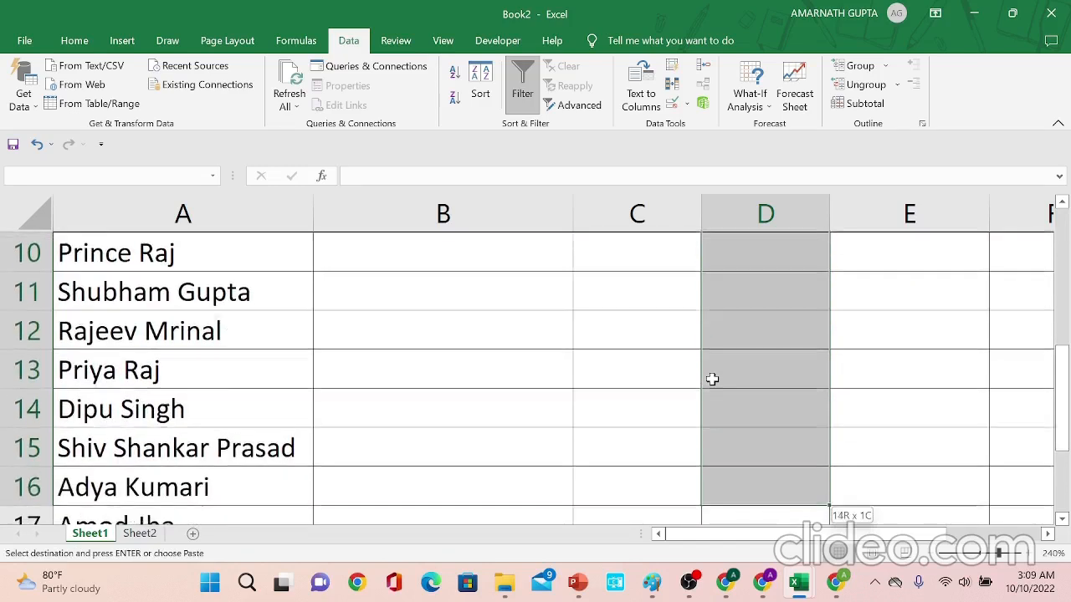
pyautogui.hotkey('shift', 'Down')
pyautogui.hotkey('shift', 'Up')
pyautogui.hotkey('shift', 'Up')
pyautogui.hotkey('ctrl', 'v')
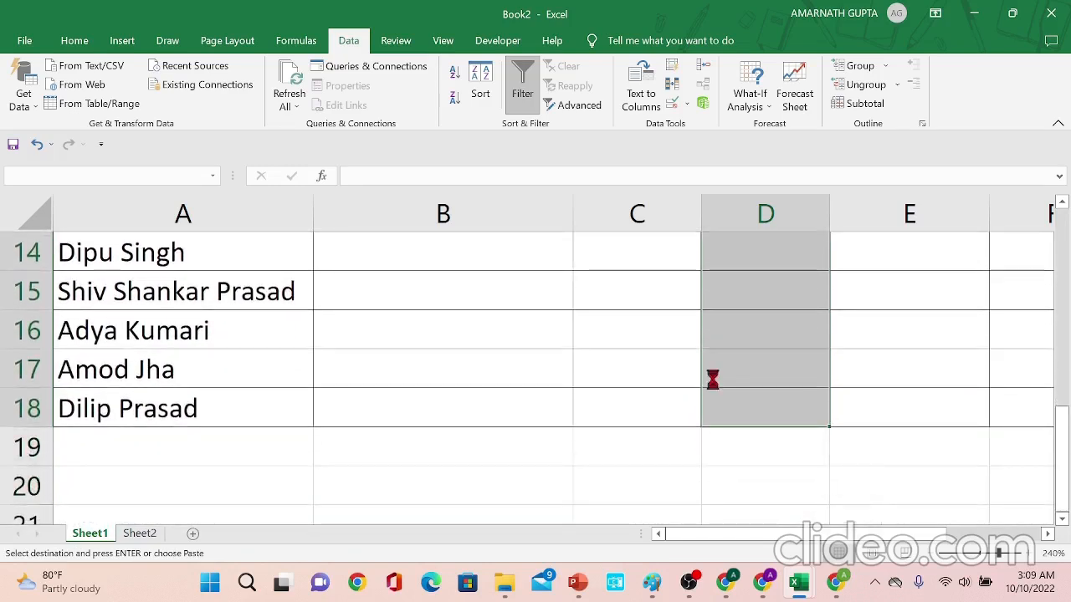
# - Test the Age validation by entering 17 in cell D2, then cancel the rejected entry
pyautogui.press('Up')
pyautogui.hotkey('ctrl', 's')
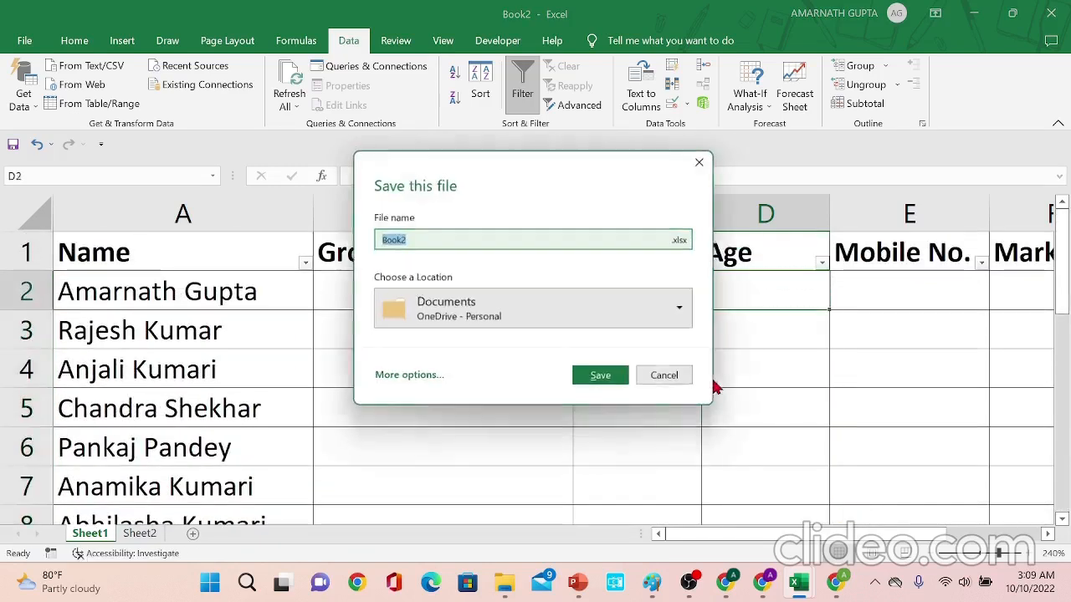
pyautogui.press('Escape')
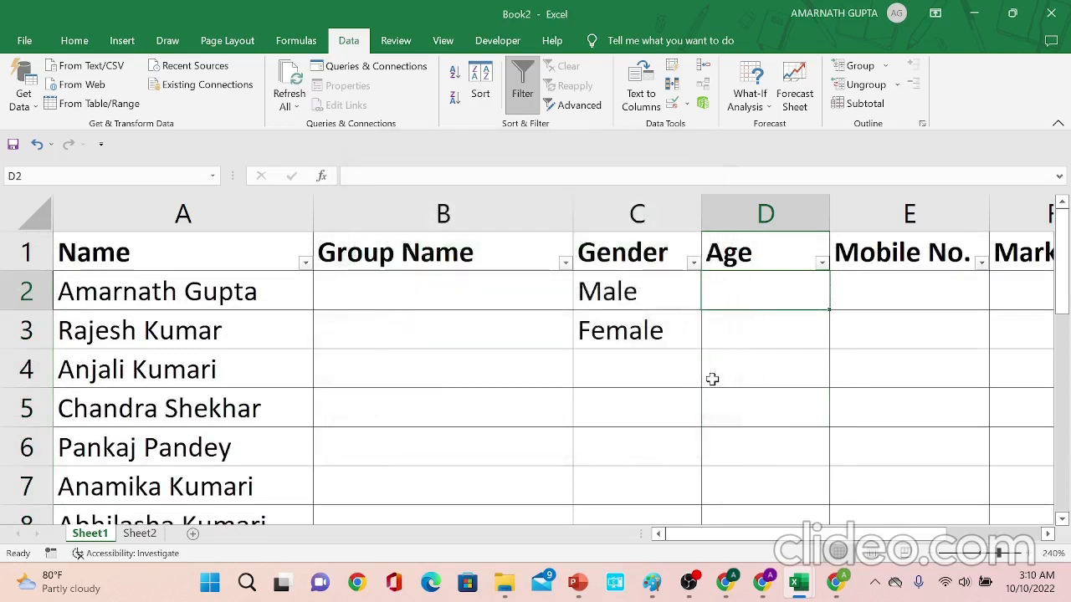
pyautogui.write('17')
pyautogui.press('Return')
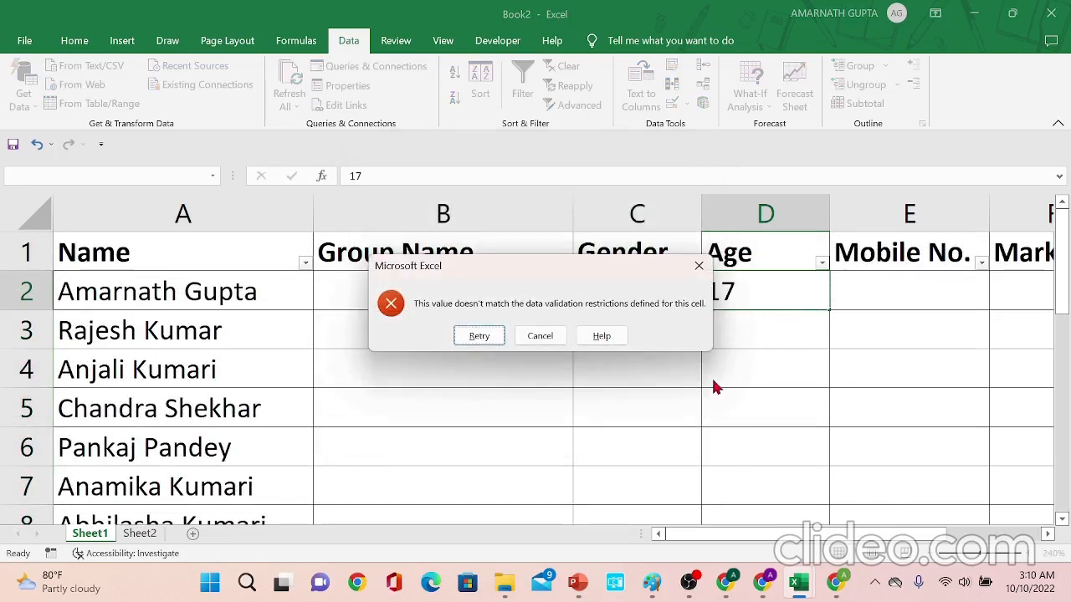
pyautogui.press('Escape')
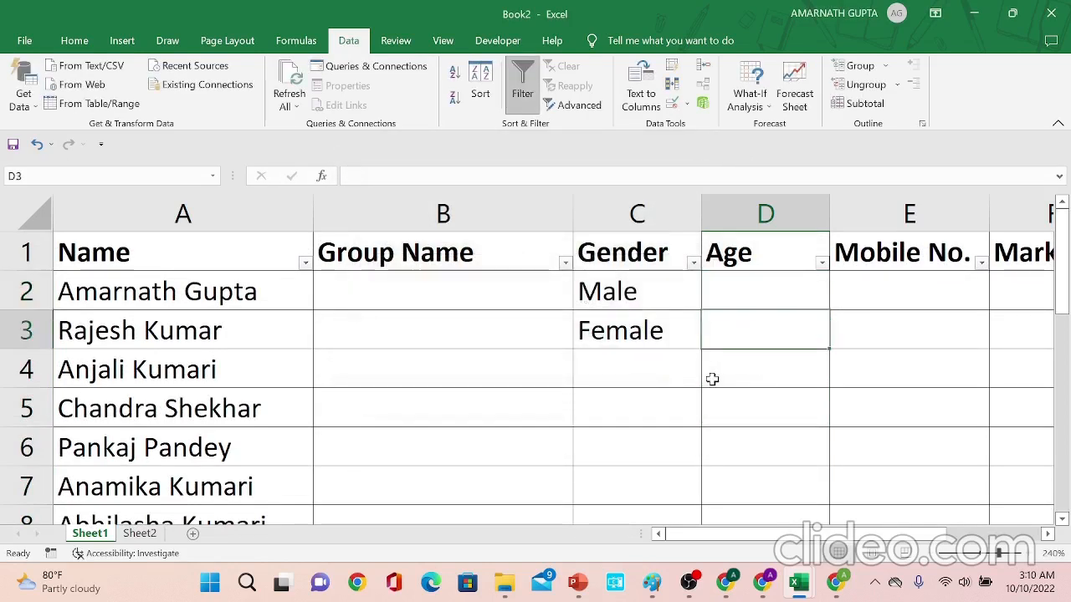
# - Test the Age validation by entering 32 in cell D3, then cancel the rejected entry
pyautogui.write('32')
pyautogui.press('Return')
pyautogui.press('Escape')
pyautogui.press('Up')
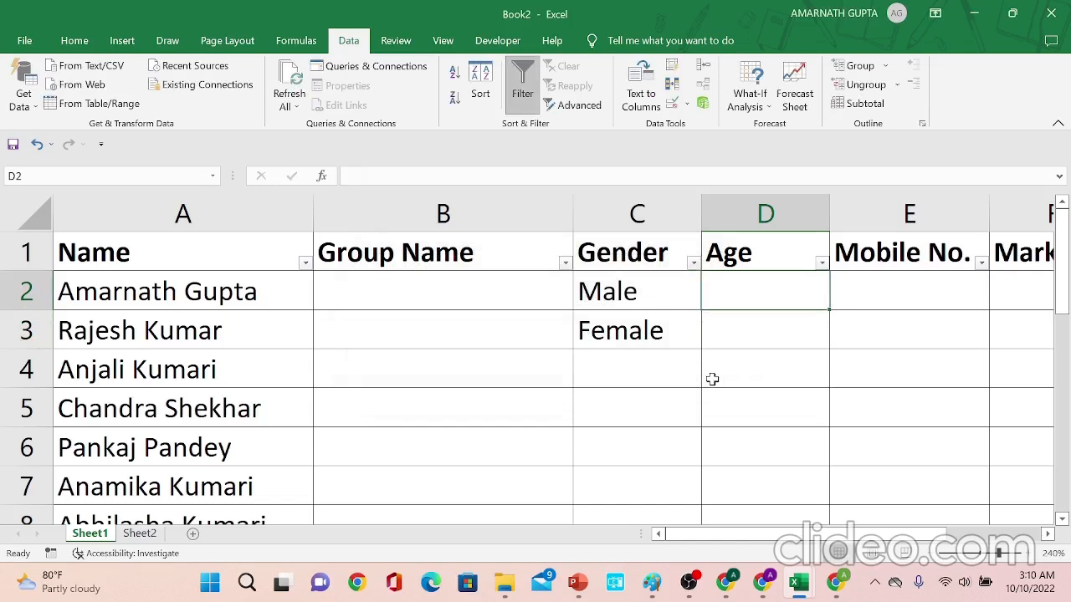
# - Enter the test ages 20, 25 and 30 one after another into cell D2
pyautogui.write('2')
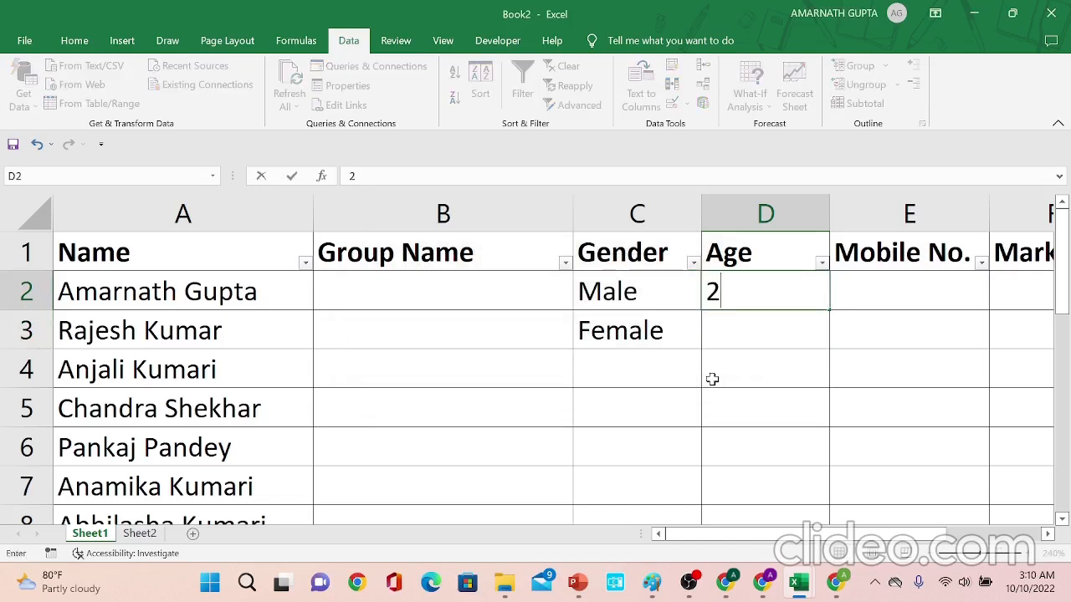
pyautogui.write('0')
pyautogui.press('Return')
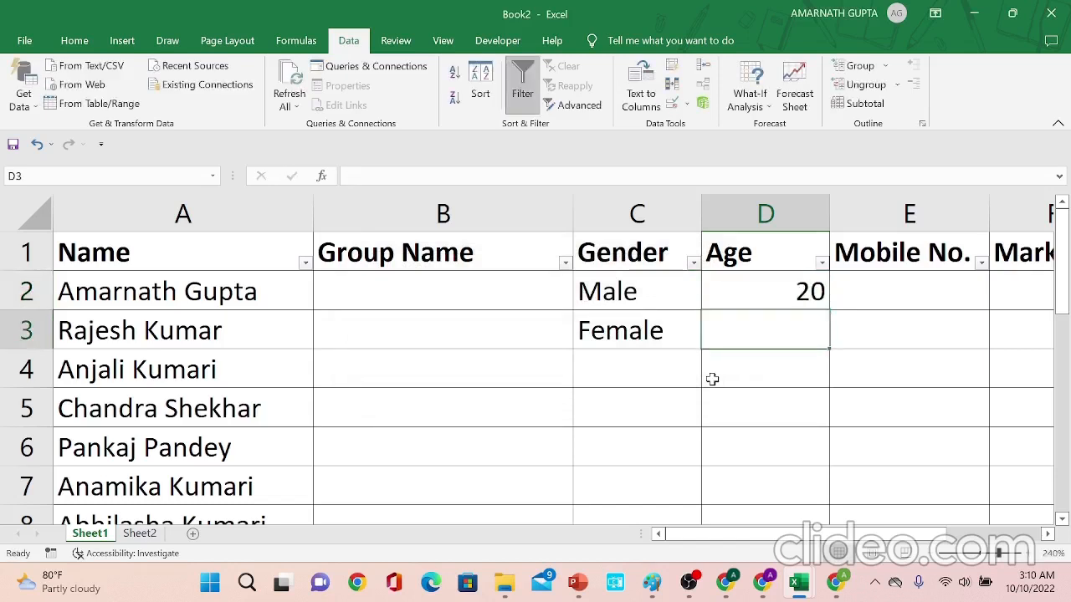
pyautogui.press('Up')
pyautogui.write('25')
pyautogui.press('Return')
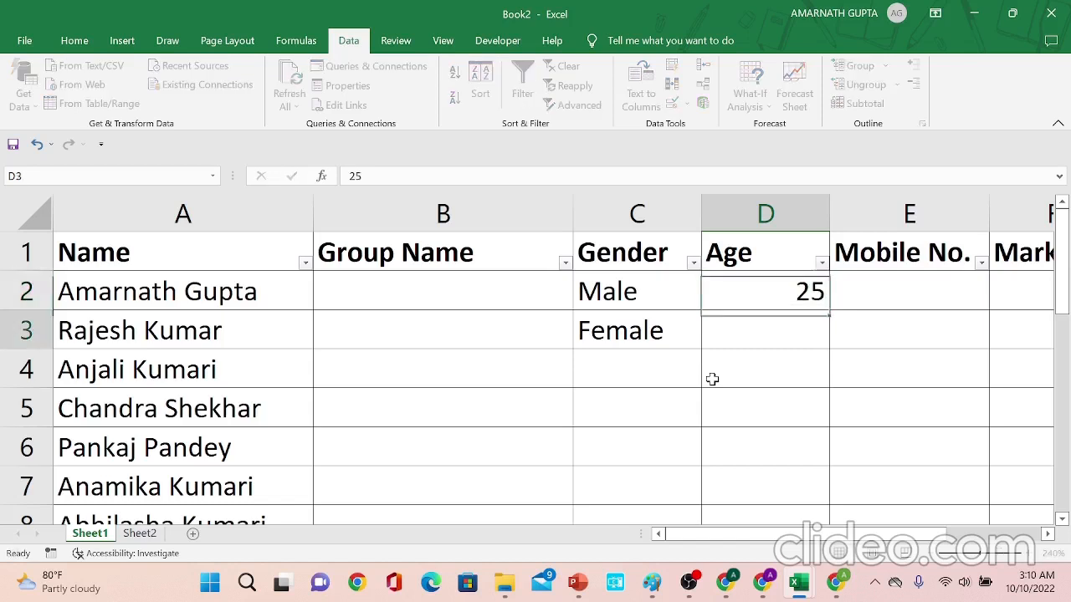
pyautogui.press('Up')
pyautogui.write('3')
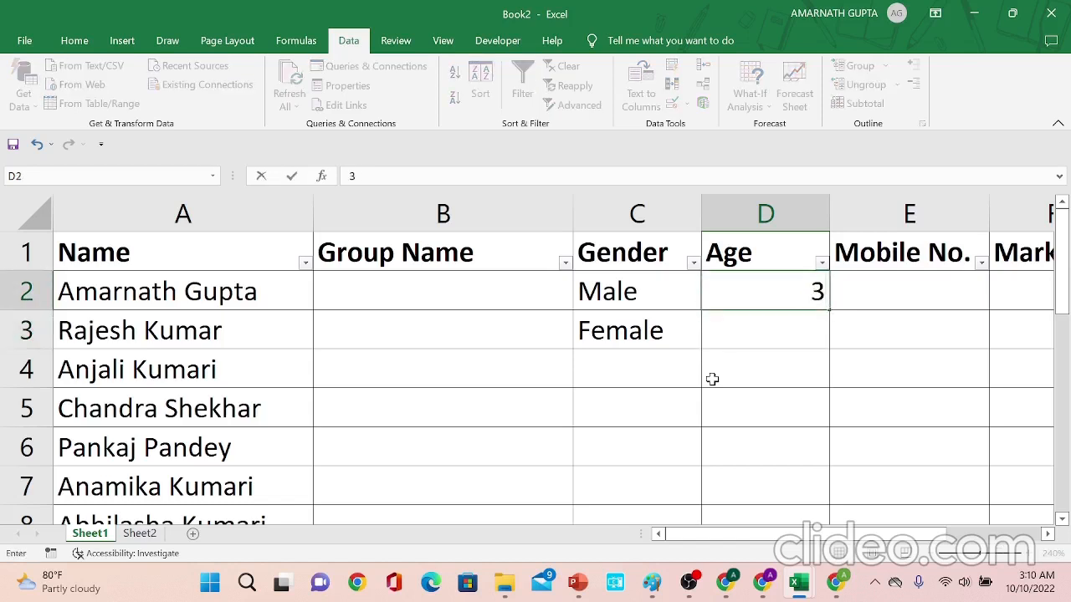
pyautogui.write('0')
pyautogui.press('Up')
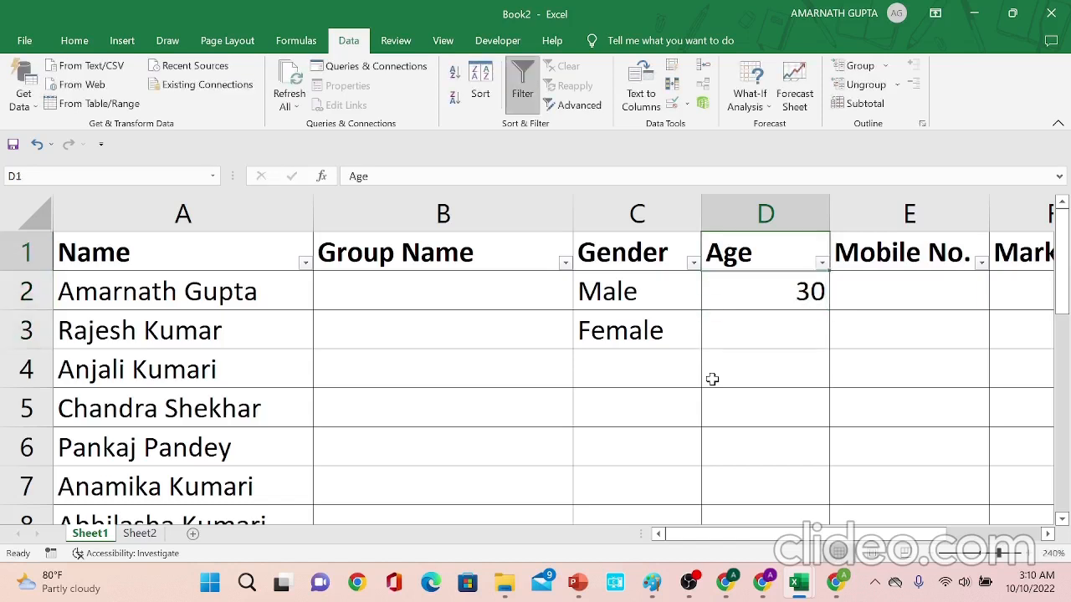
# - Enter 18 as the age in cell D2
pyautogui.press('Down')
pyautogui.write('18')
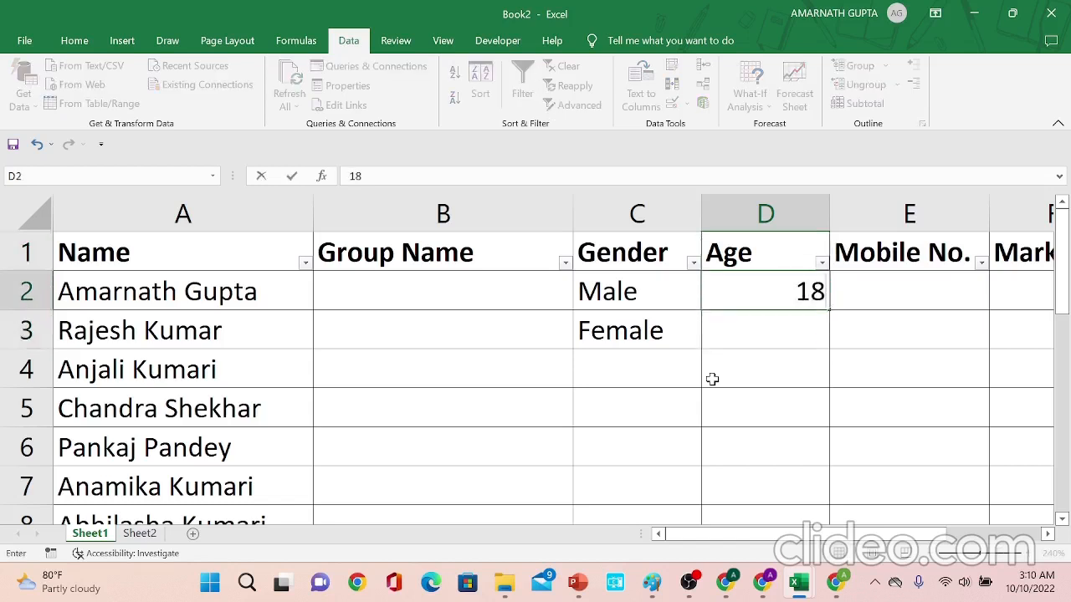
pyautogui.press('Return')
pyautogui.press('Up')
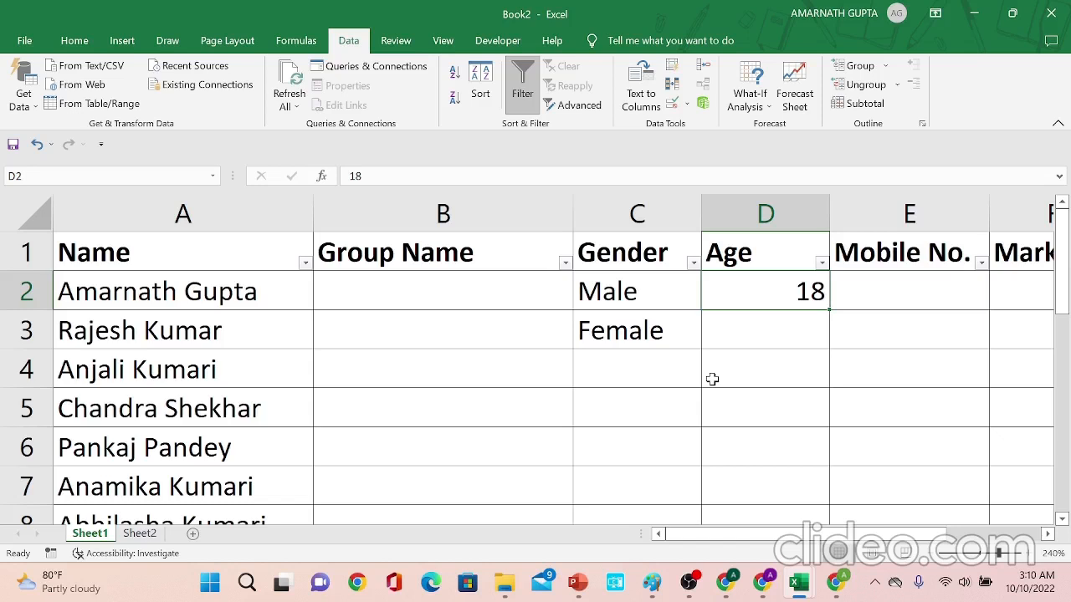
# - Apply data validation to Mobile No. cells E2:E18 allowing text length between a minimum of 10 and maximum of 10
pyautogui.press('Right')
pyautogui.press('Up')
pyautogui.press('Down')
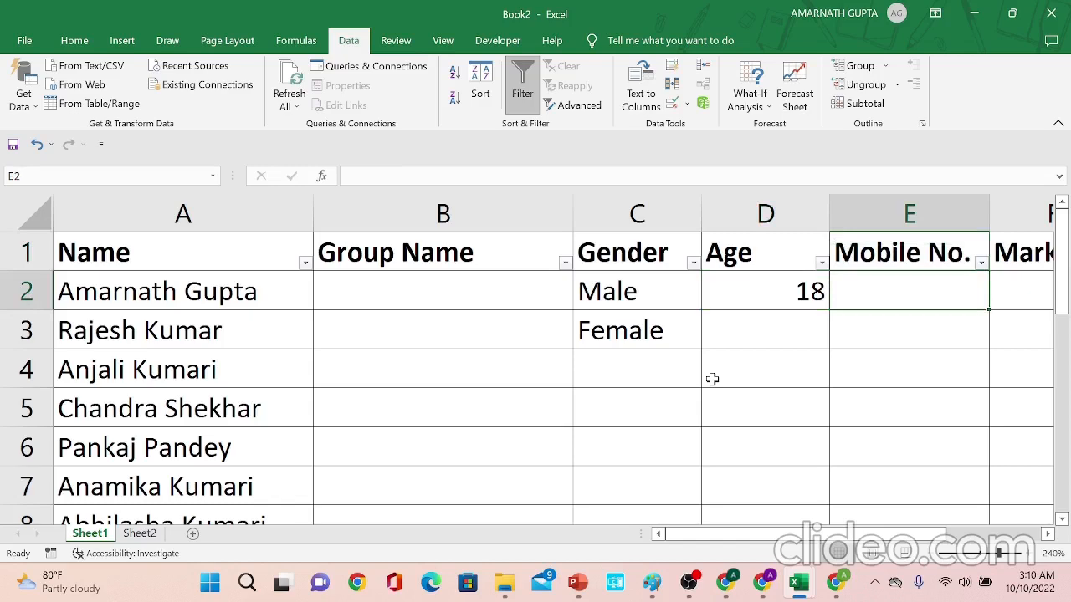
pyautogui.hotkey('shift', 'Down')
pyautogui.hotkey('shift', 'Down')
pyautogui.hotkey('shift', 'Down')
pyautogui.hotkey('shift', 'Down')
pyautogui.hotkey('shift', 'Down')
pyautogui.hotkey('shift', 'Down')
pyautogui.hotkey('shift', 'Down')
pyautogui.hotkey('shift', 'Down')
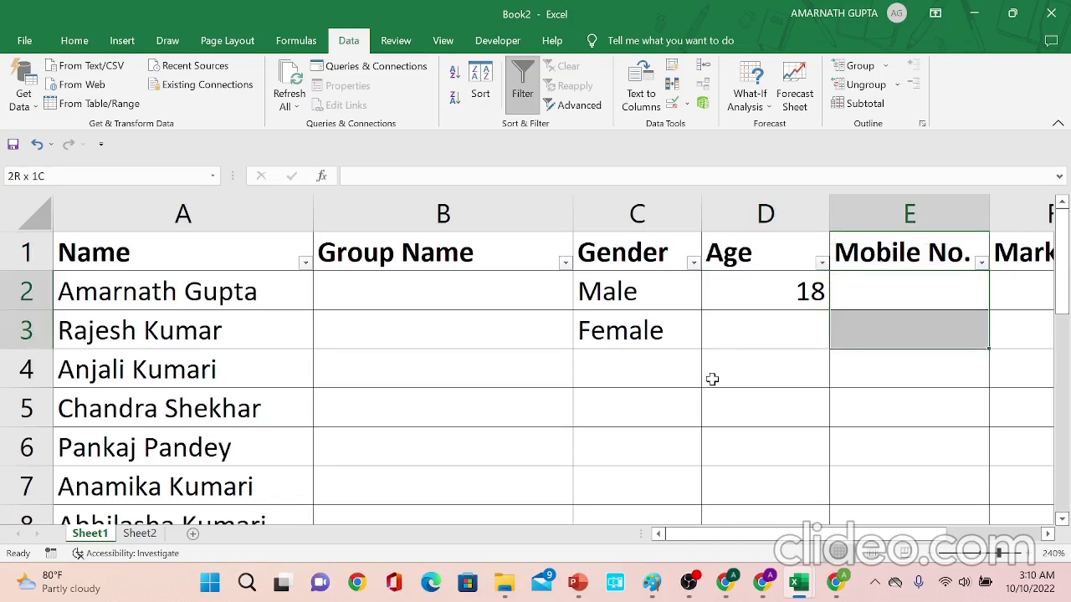
pyautogui.hotkey('shift', 'Down')
pyautogui.hotkey('shift', 'Down')
pyautogui.hotkey('shift', 'Down')
pyautogui.hotkey('shift', 'Down')
pyautogui.hotkey('shift', 'Down')
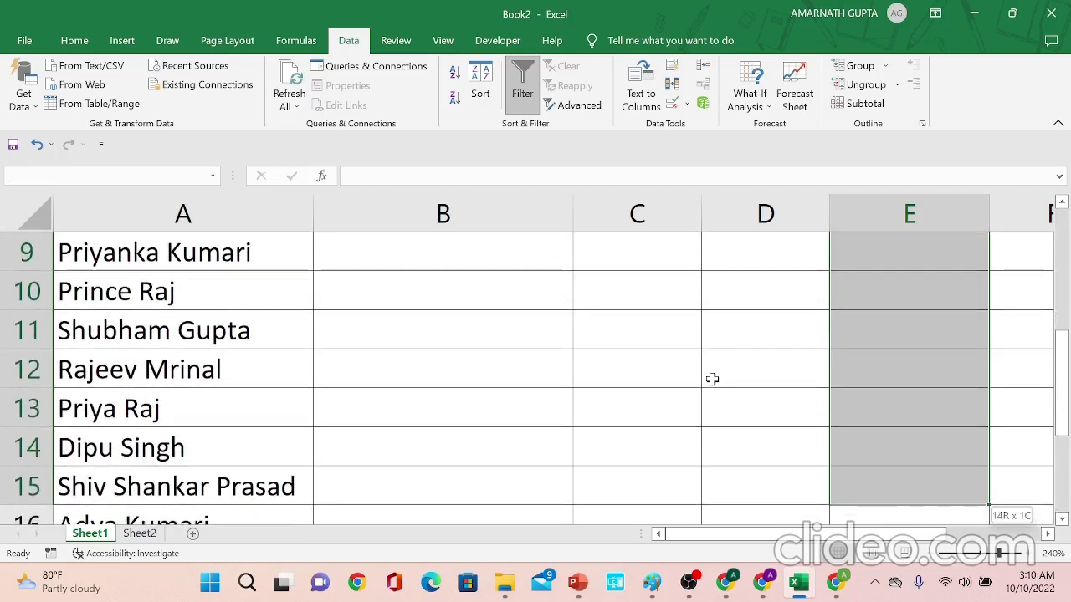
pyautogui.hotkey('shift', 'Down')
pyautogui.hotkey('shift', 'Down')
pyautogui.hotkey('shift', 'Down')
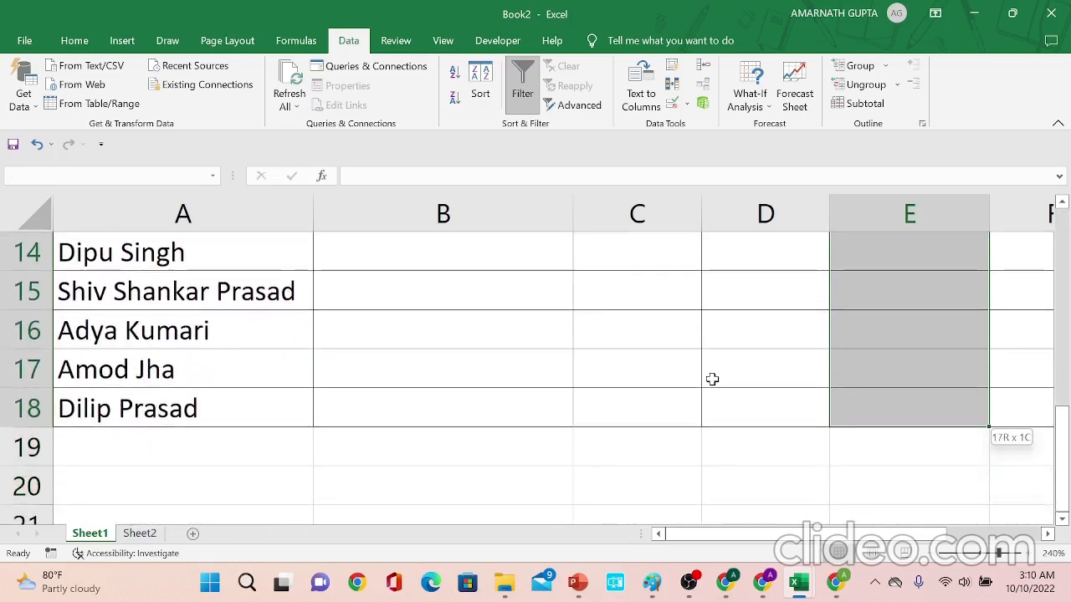
pyautogui.click(1058, 441)
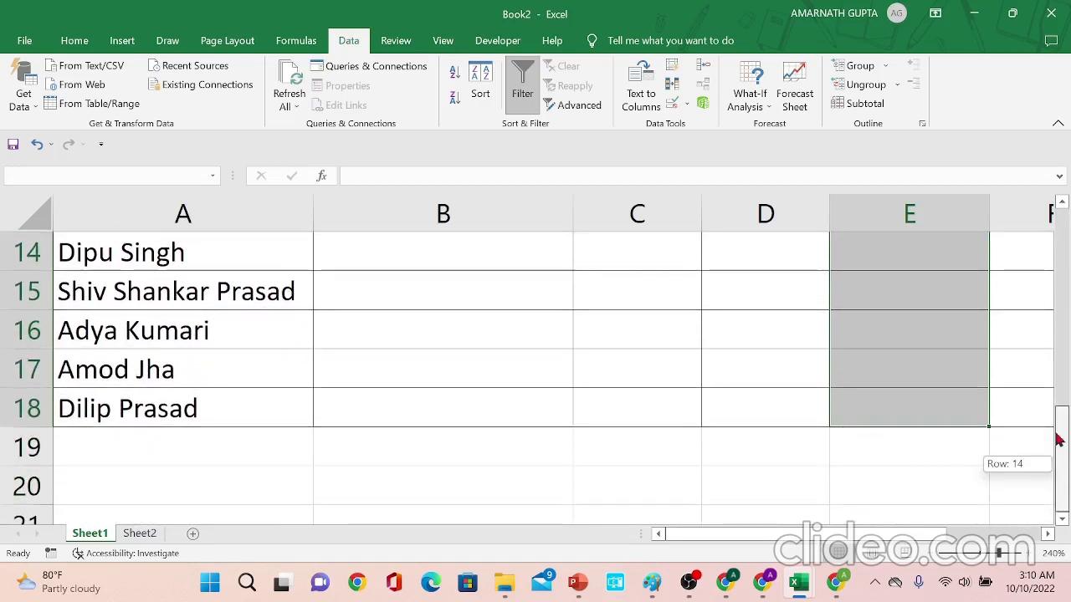
pyautogui.moveTo(1059, 441); pyautogui.dragTo(1060, 242)
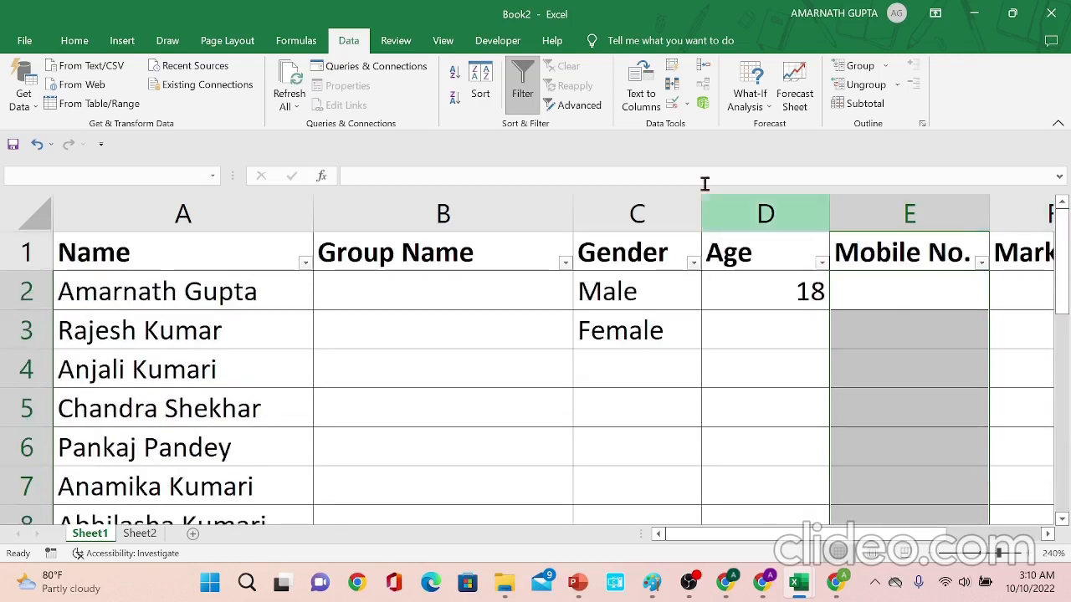
pyautogui.click(674, 108)
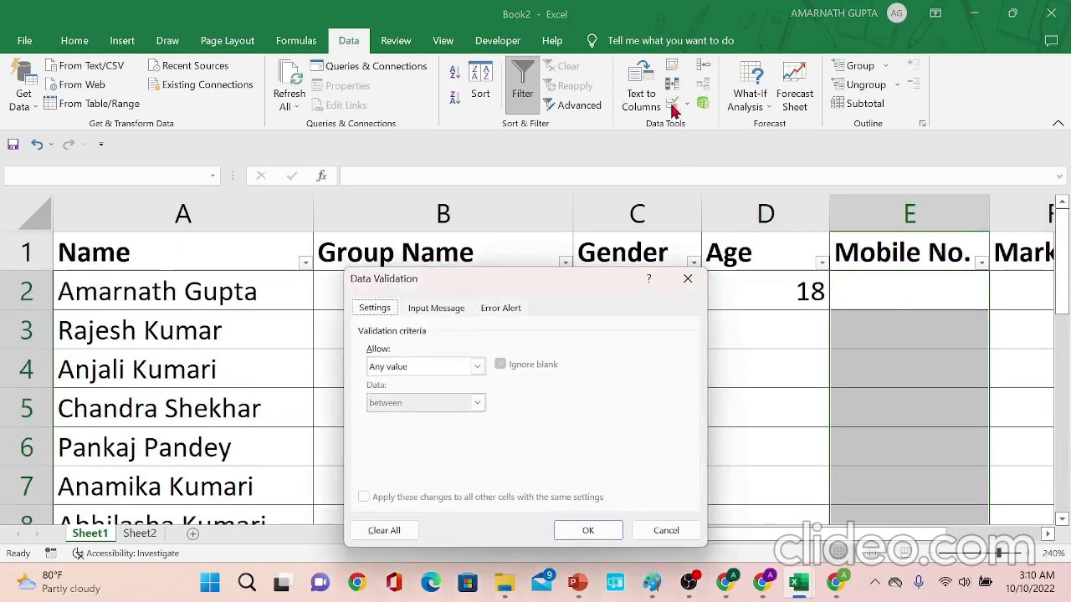
pyautogui.click(452, 370)
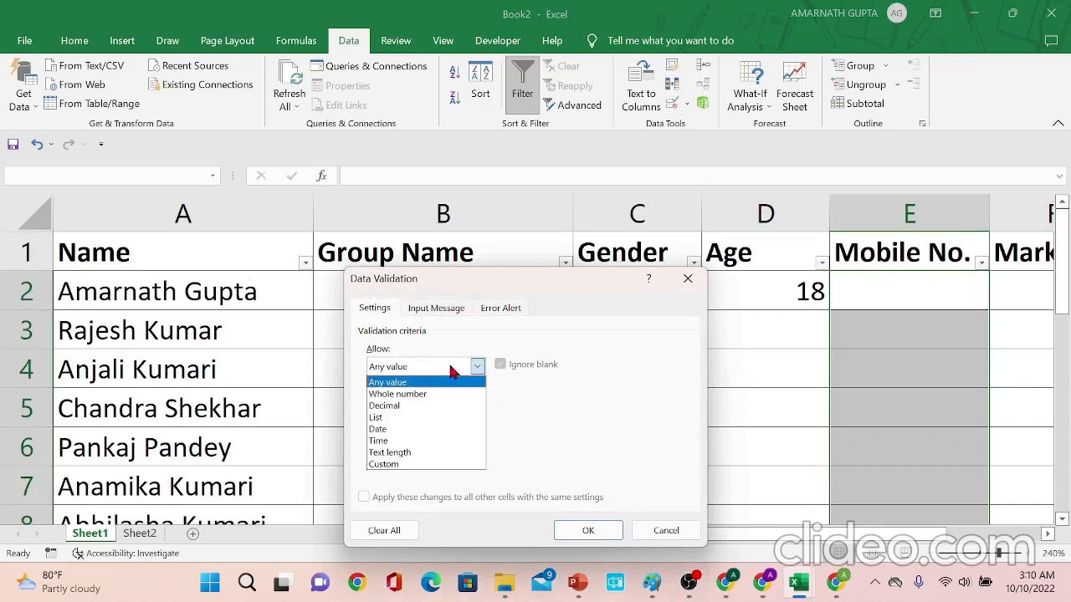
pyautogui.click(426, 461)
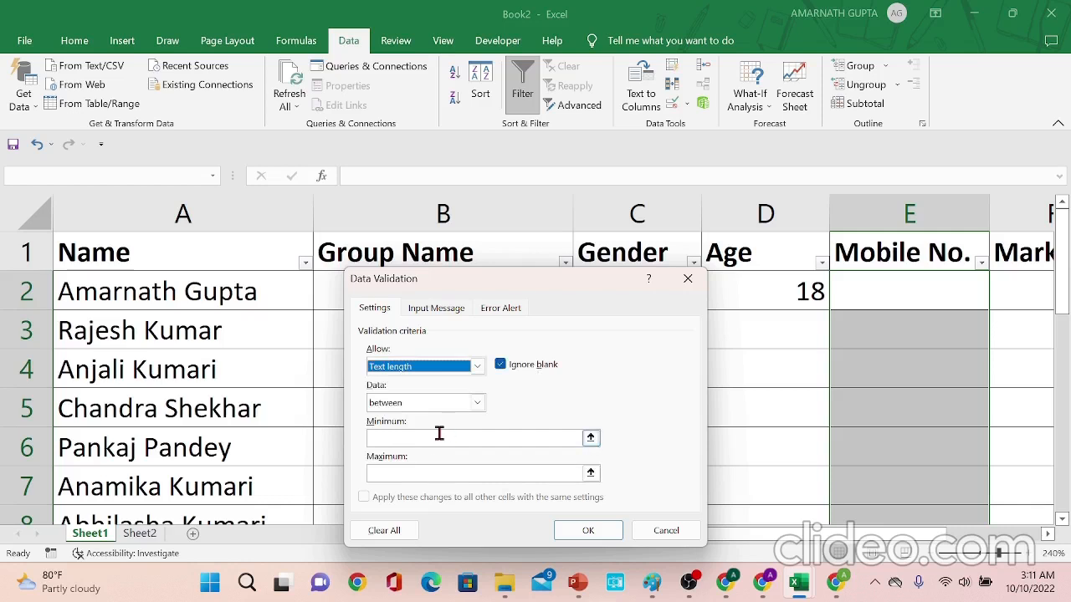
pyautogui.click(439, 434)
pyautogui.write('10')
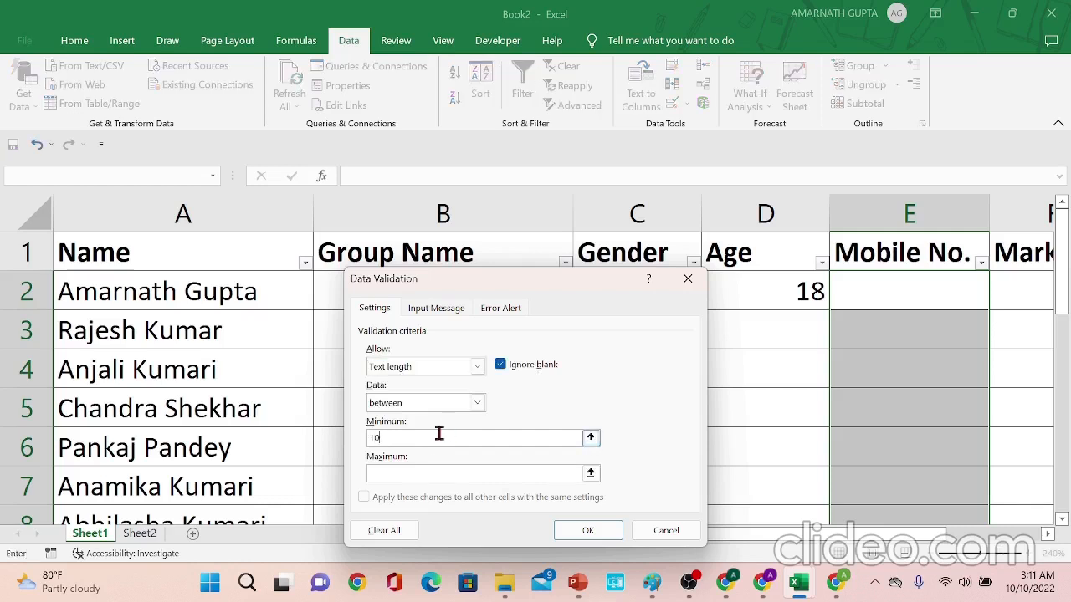
pyautogui.press('Tab')
pyautogui.write('10')
# - Try the 'equal to' comparison for the text length, switch back to 'between', and apply the validation
pyautogui.click(475, 403)
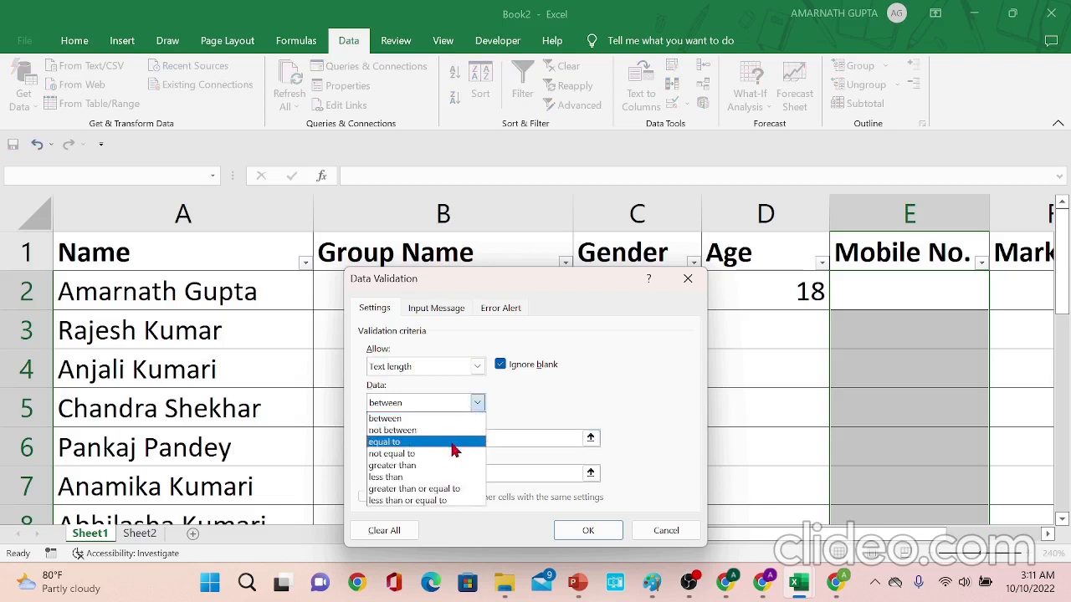
pyautogui.click(449, 441)
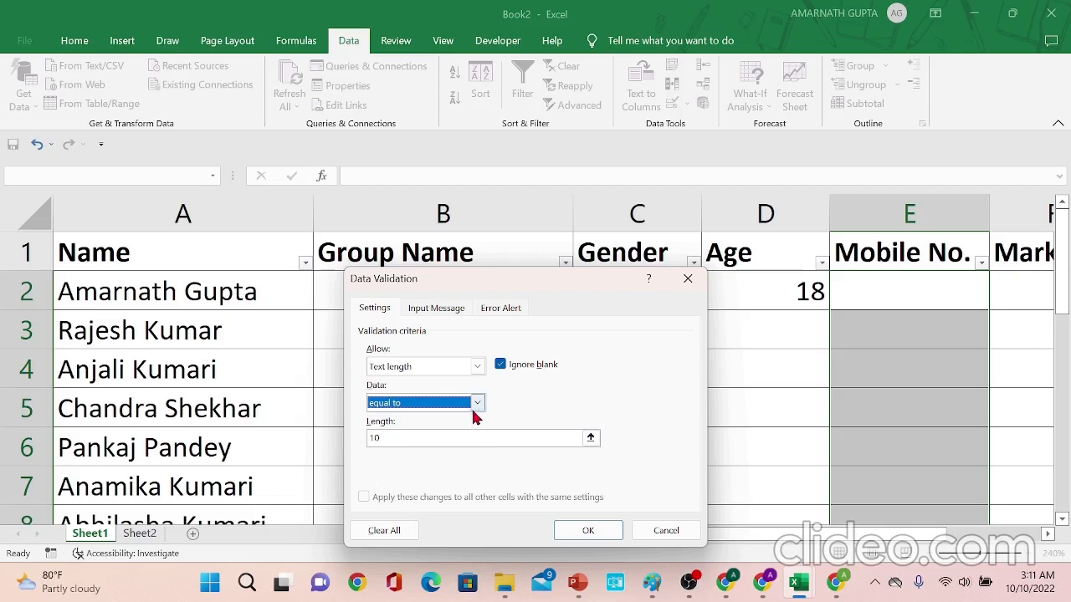
pyautogui.click(476, 406)
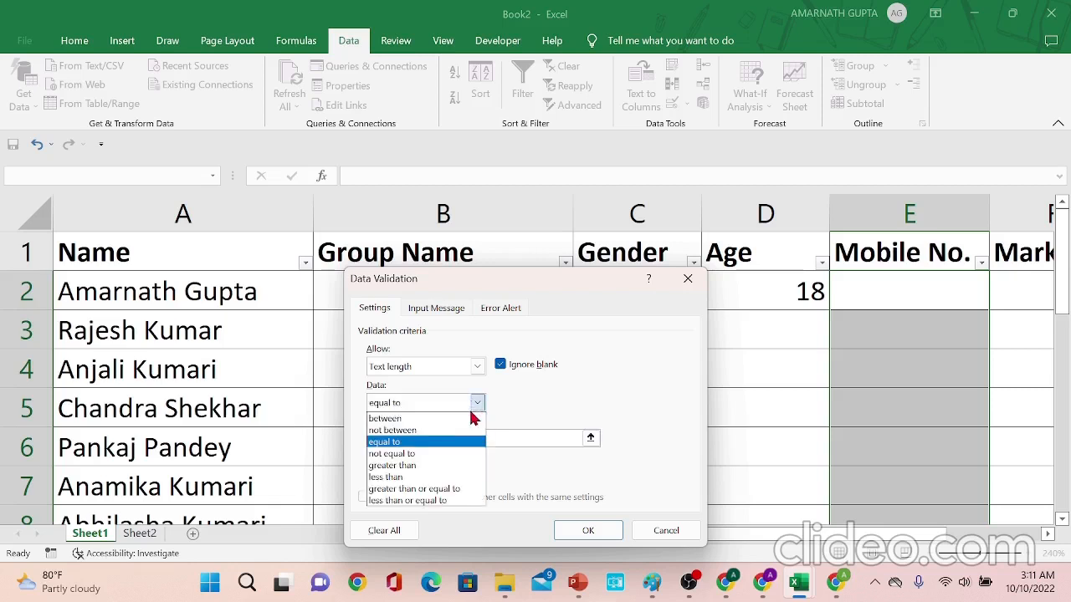
pyautogui.click(464, 418)
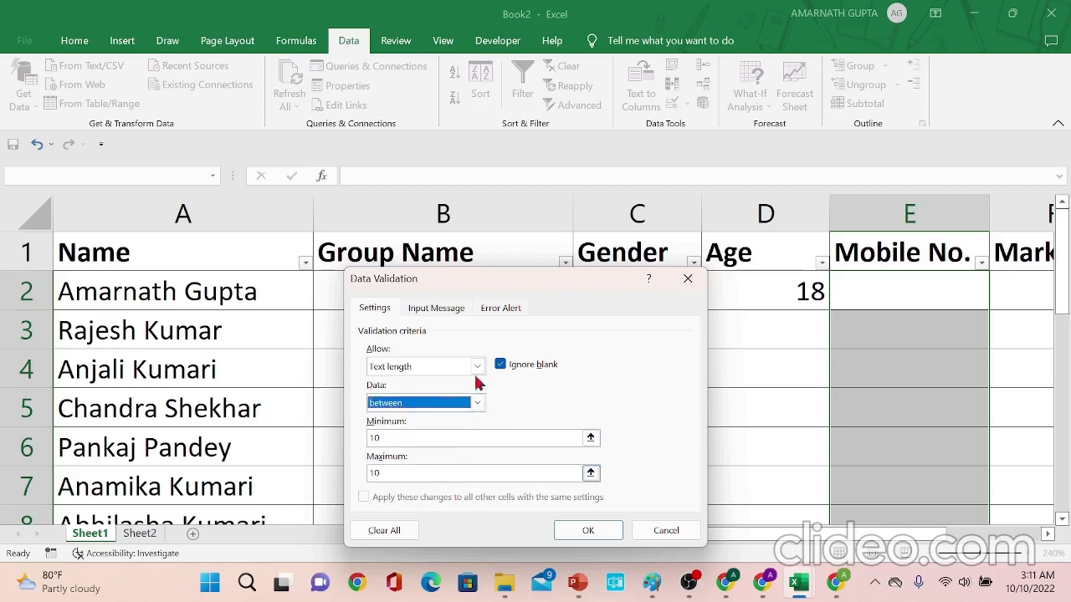
pyautogui.click(477, 403)
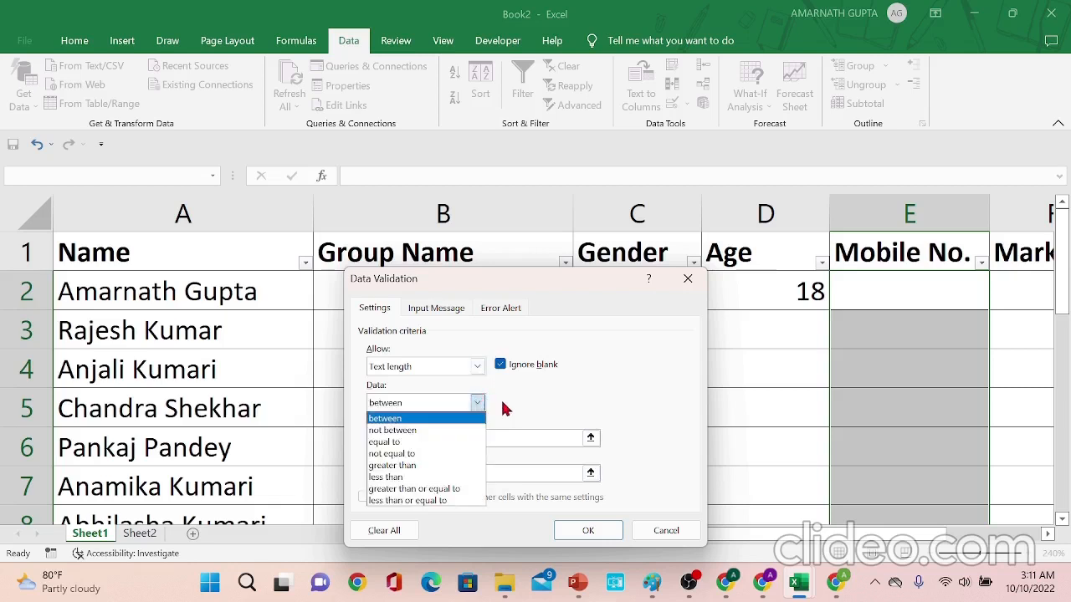
pyautogui.click(536, 407)
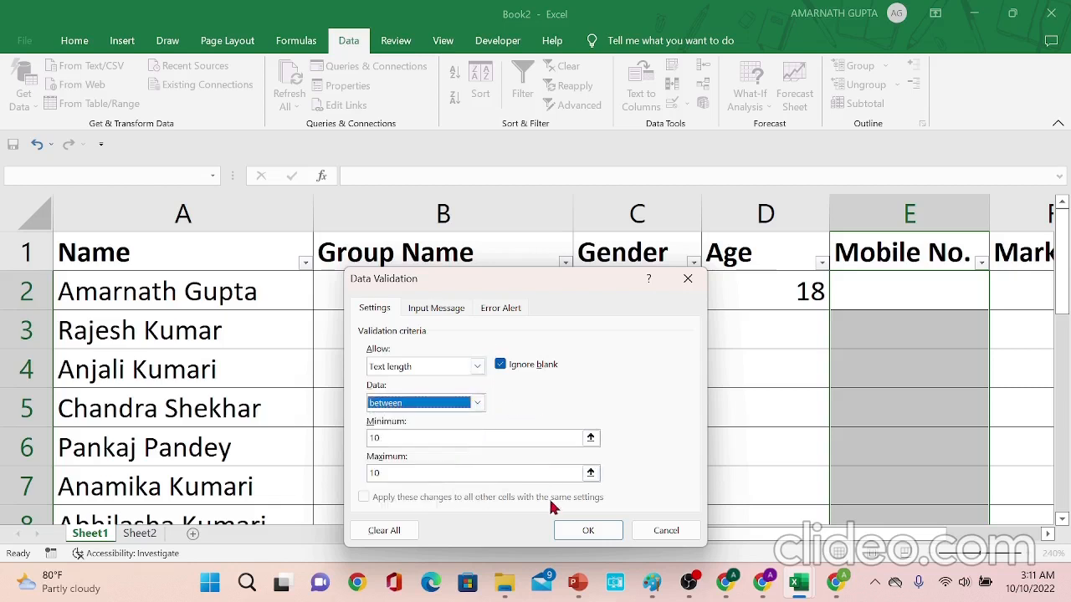
pyautogui.click(586, 532)
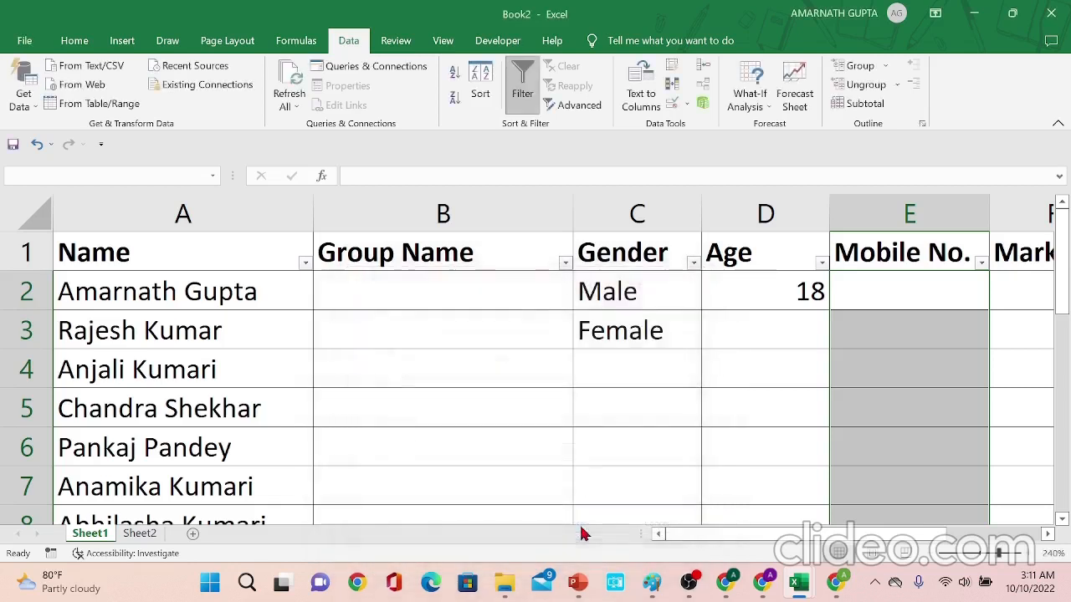
# - Enter a 10-digit mobile number in cell E2
pyautogui.click(866, 282)
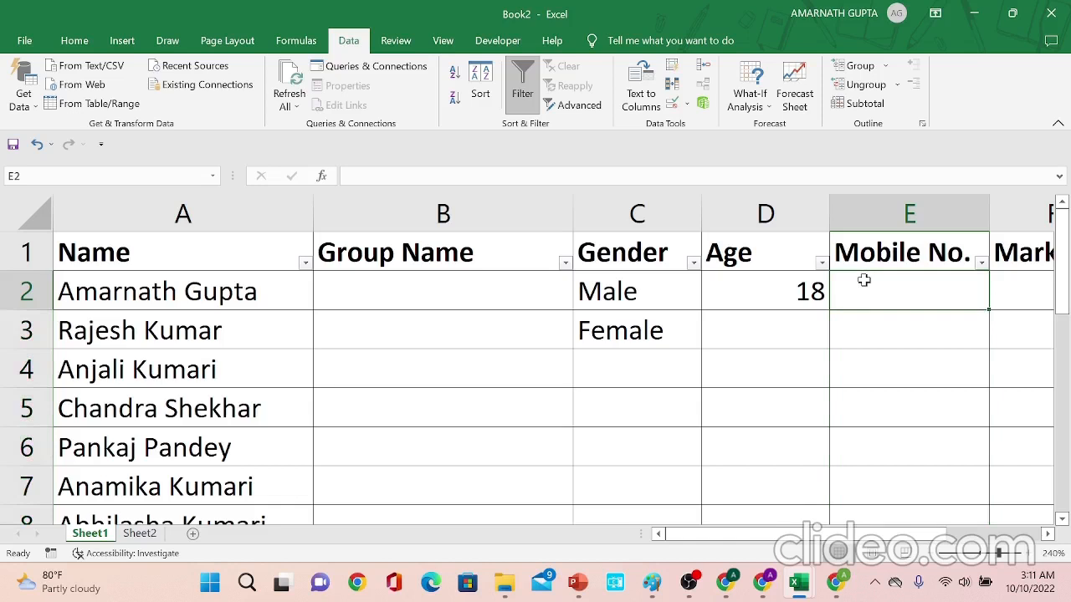
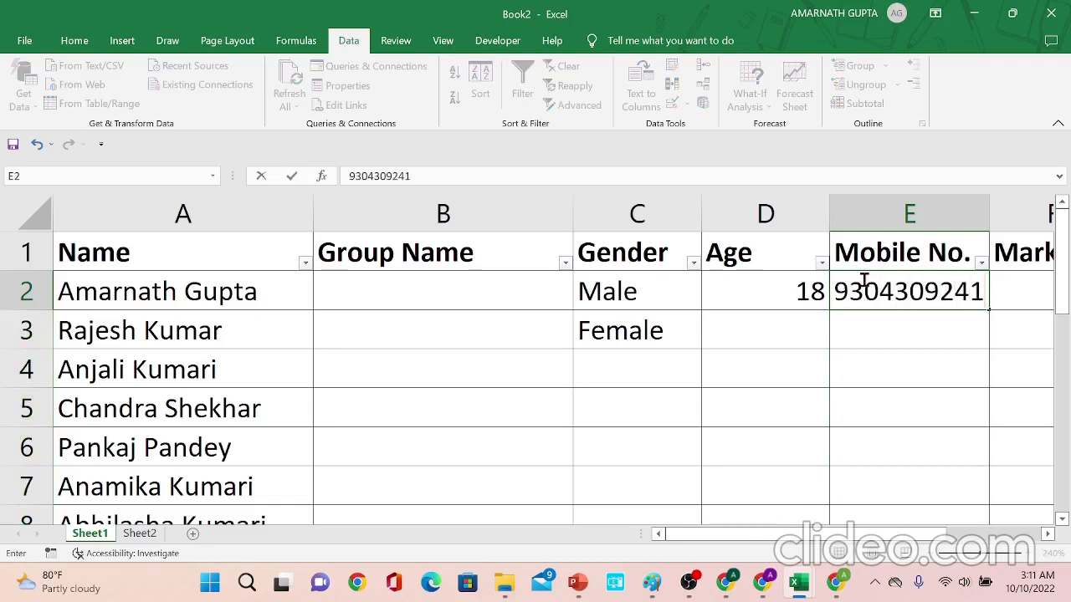
pyautogui.press('Return')
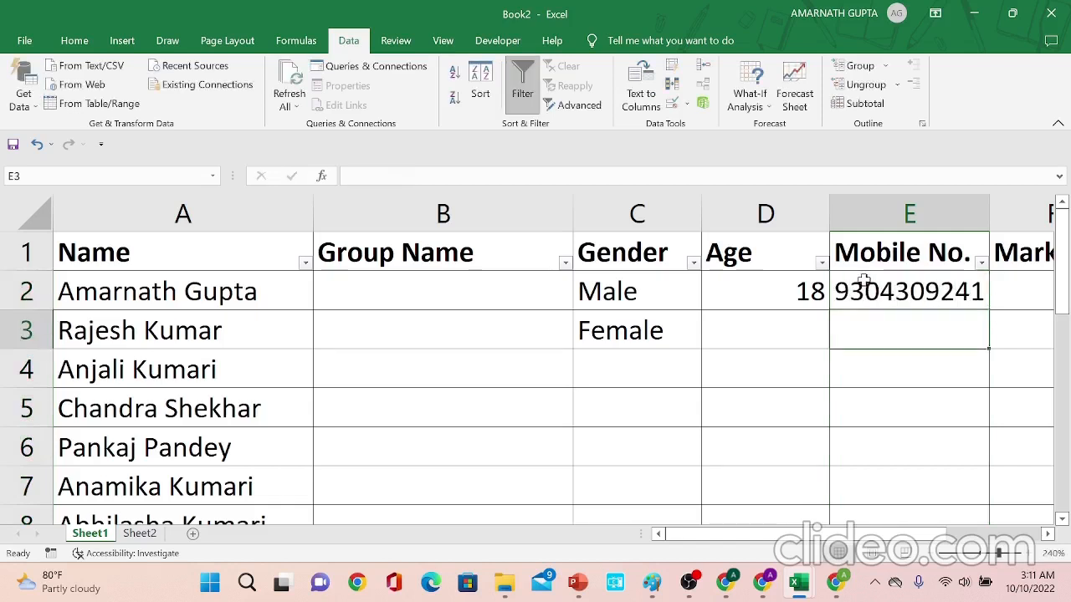
# - Test the Mobile No. validation in cell E2 by entering new numbers, including the 7-digit 5678989
pyautogui.click(864, 282)
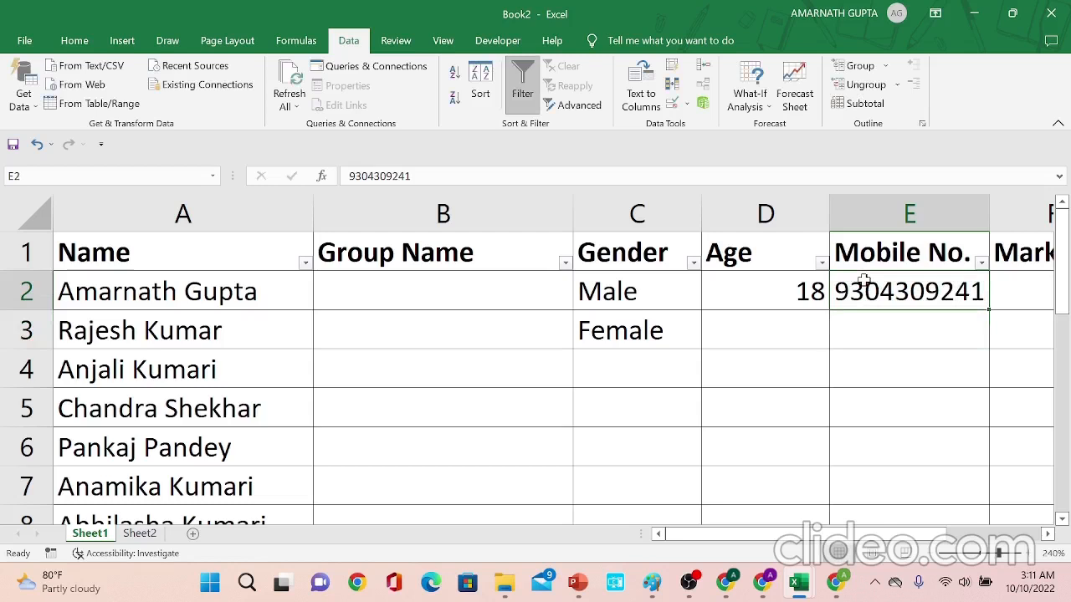
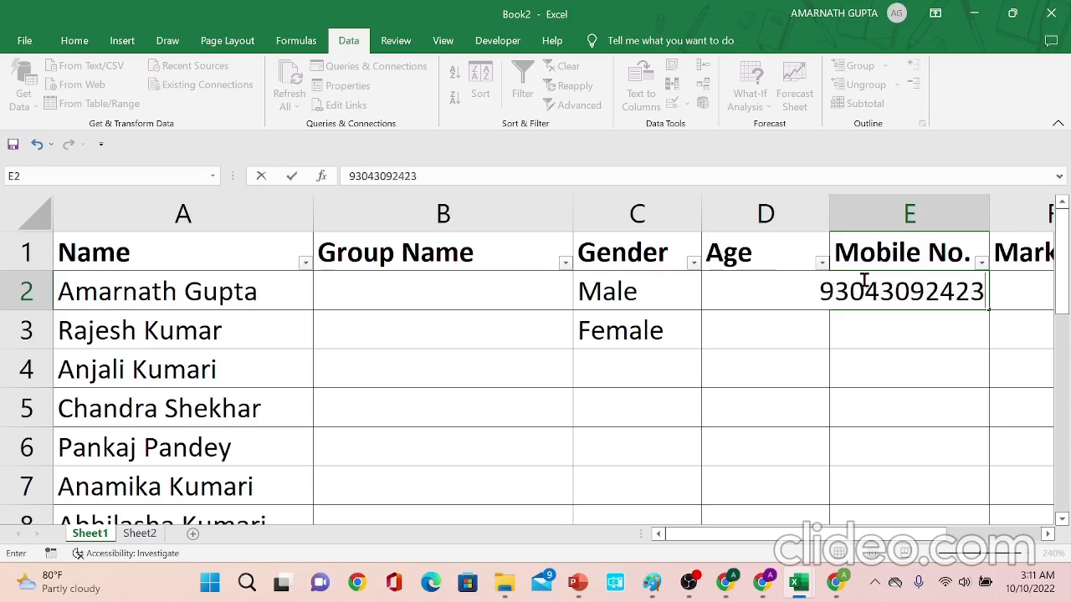
pyautogui.press('Return')
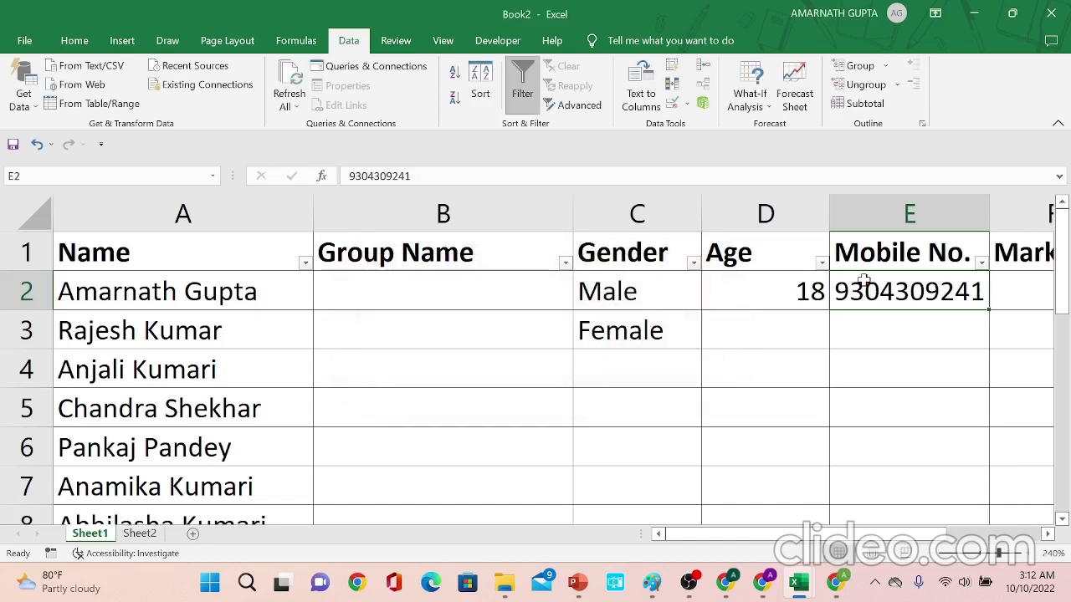
pyautogui.write('5')
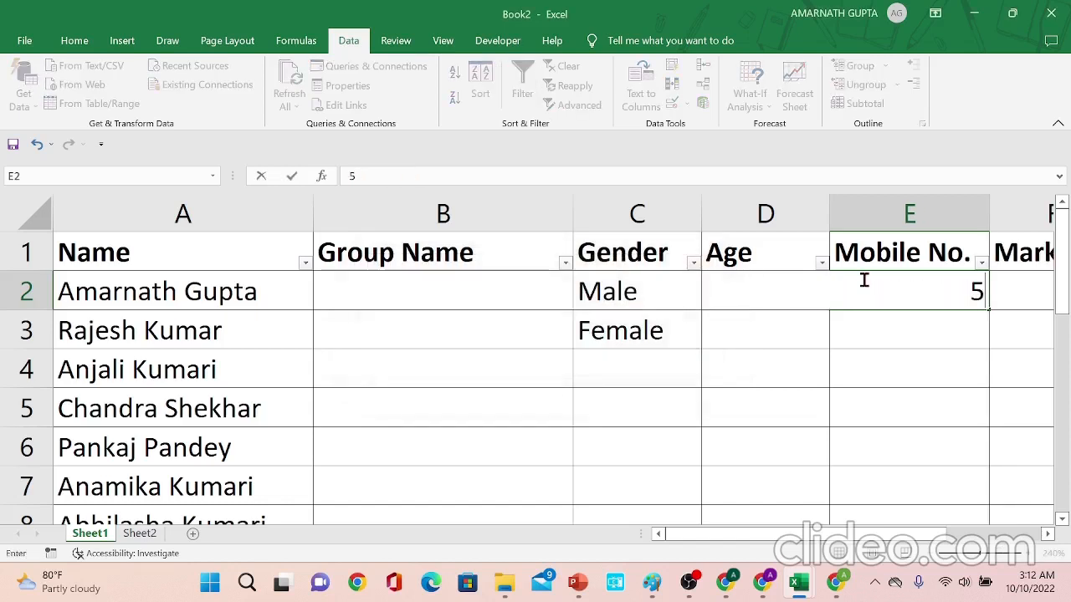
pyautogui.write('678989')
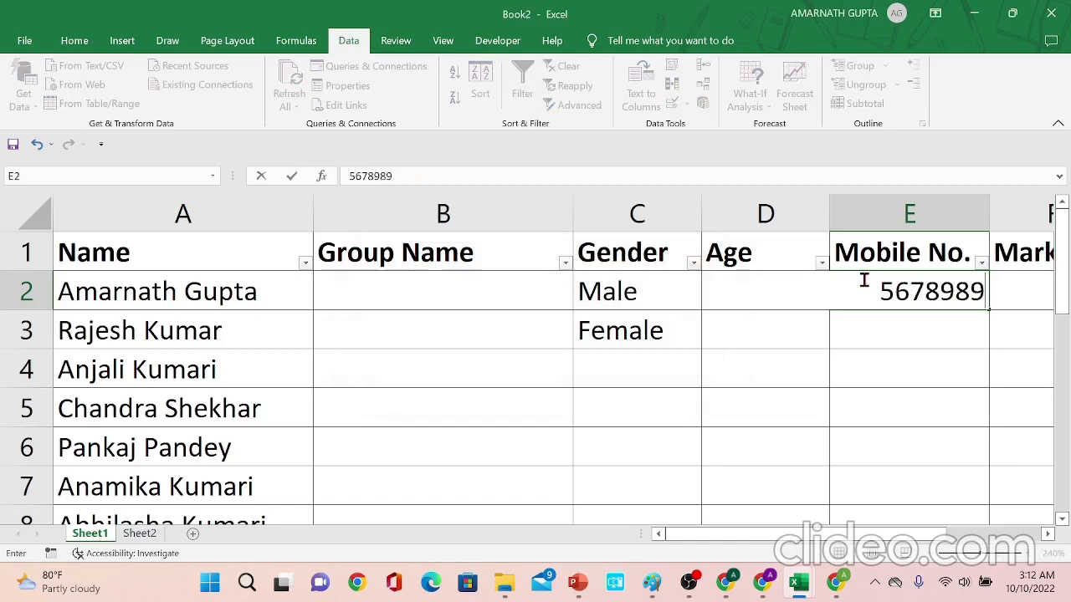
pyautogui.press('Return')
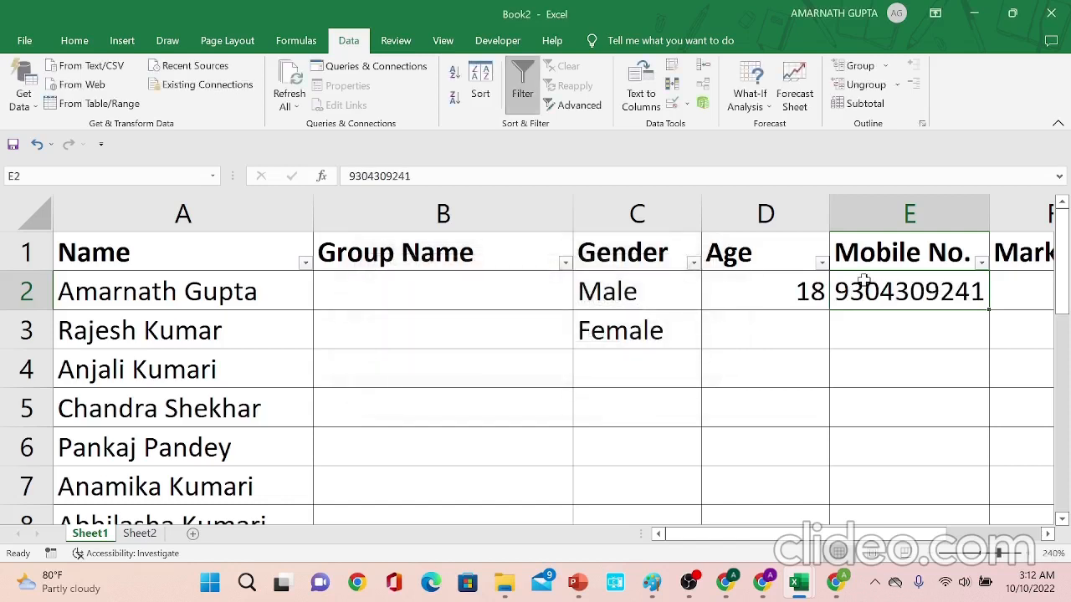
pyautogui.hscroll(2, 864, 280)
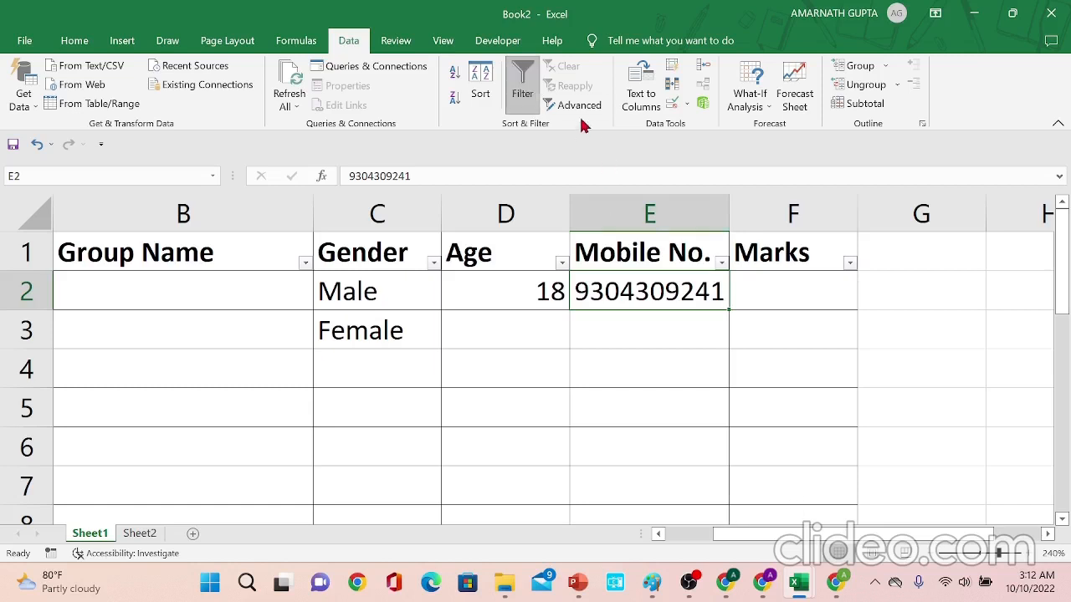
pyautogui.click(686, 103)
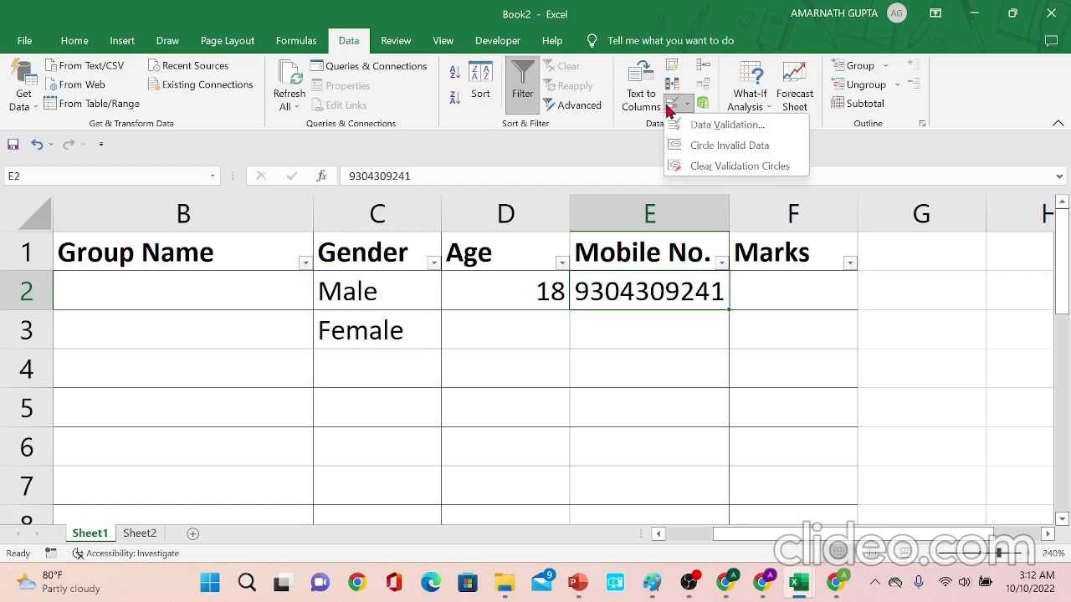
pyautogui.click(674, 105)
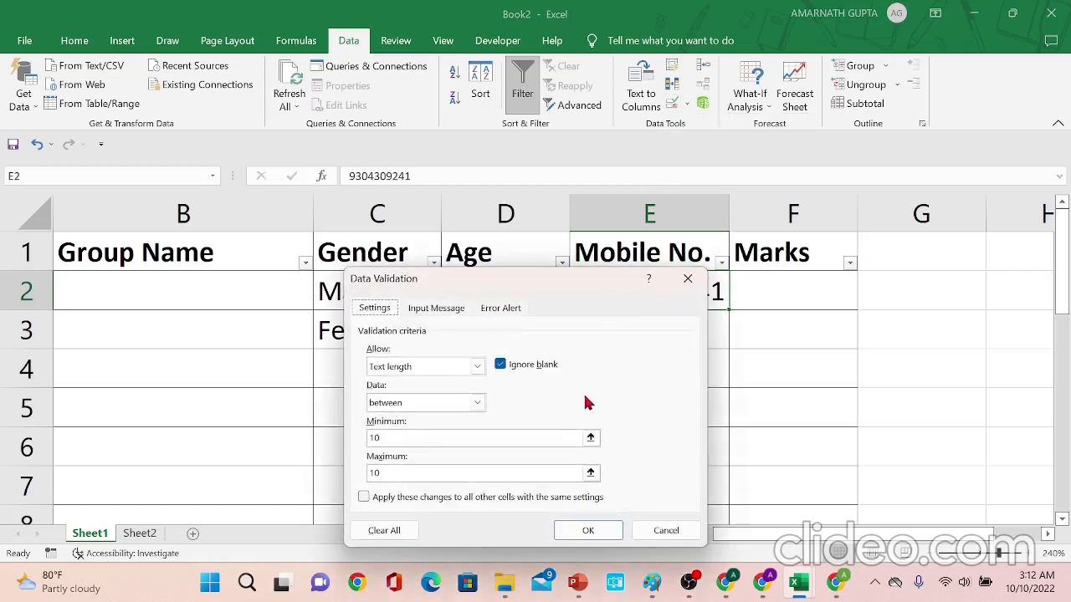
pyautogui.press('Escape')
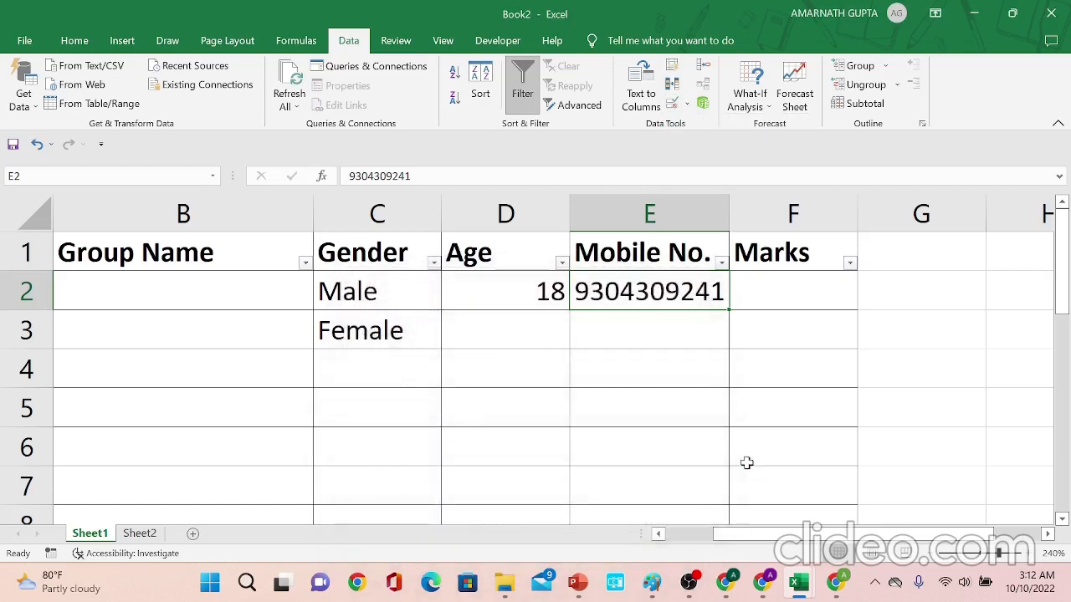
# - Give Mobile No. cells E2:E18 an error alert titled "Error" with the message "Plese Enter a valid Mobile No."
pyautogui.hotkey('shift', 'Down')
pyautogui.moveTo(747, 463); pyautogui.dragTo(747, 345)
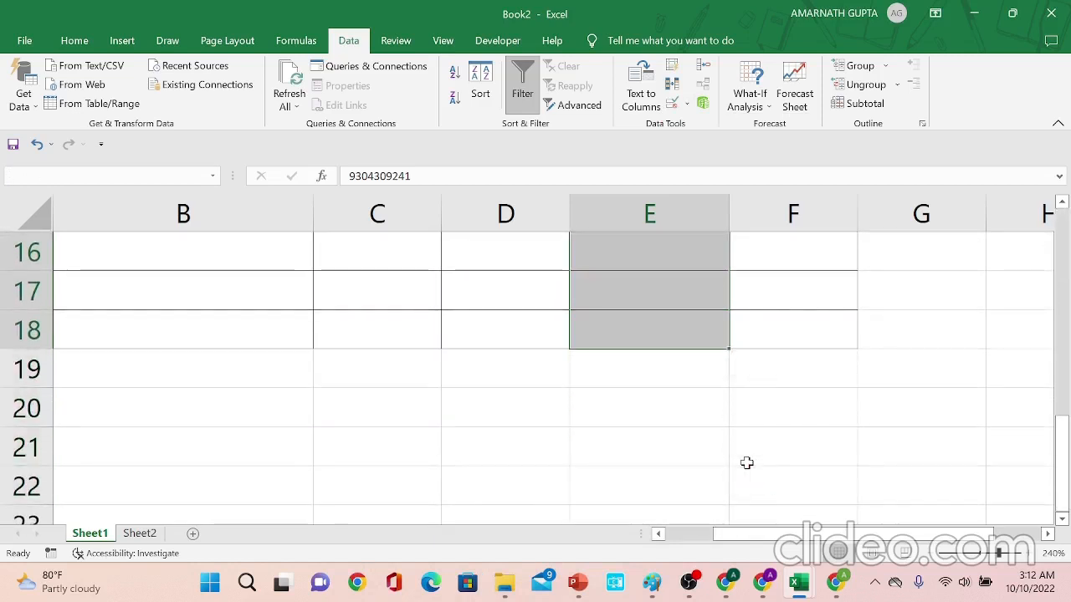
pyautogui.moveTo(1062, 481); pyautogui.dragTo(1065, 265)
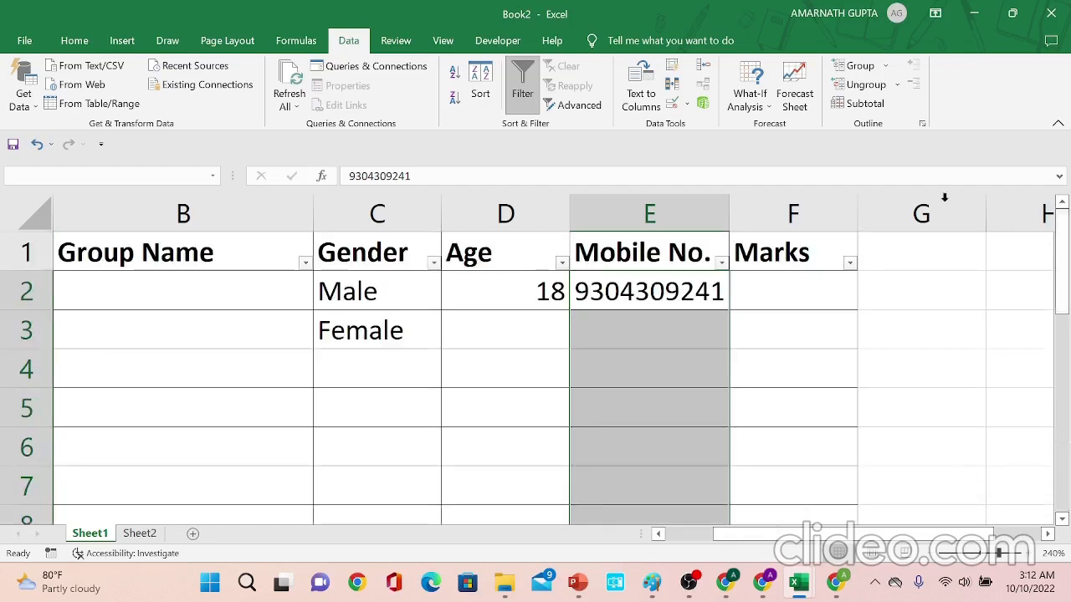
pyautogui.click(682, 105)
pyautogui.click(498, 313)
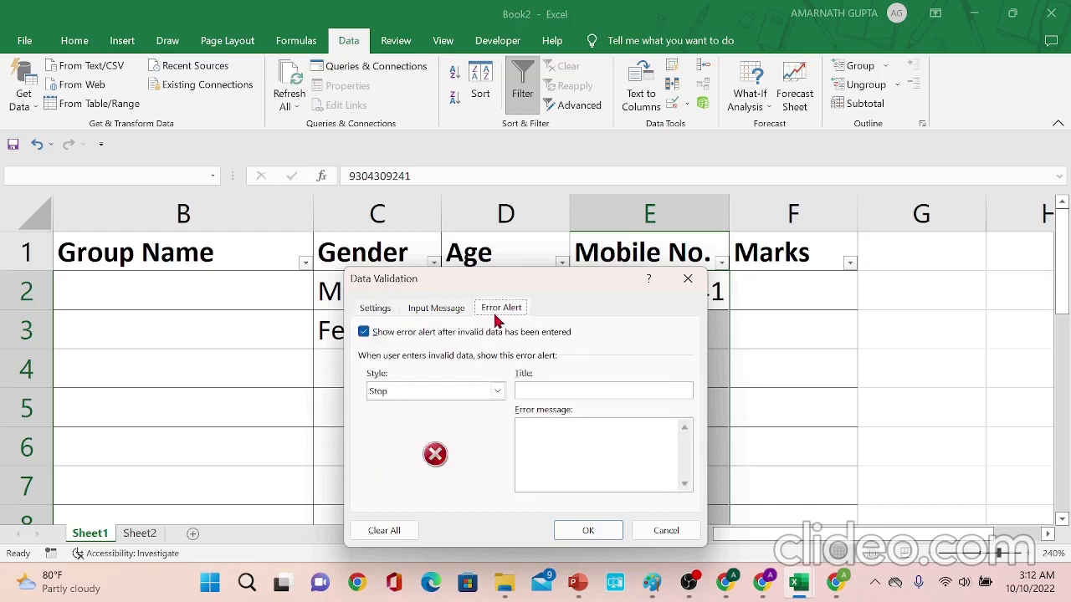
pyautogui.click(535, 393)
pyautogui.write('Error')
pyautogui.press('Tab')
pyautogui.write('Plese')
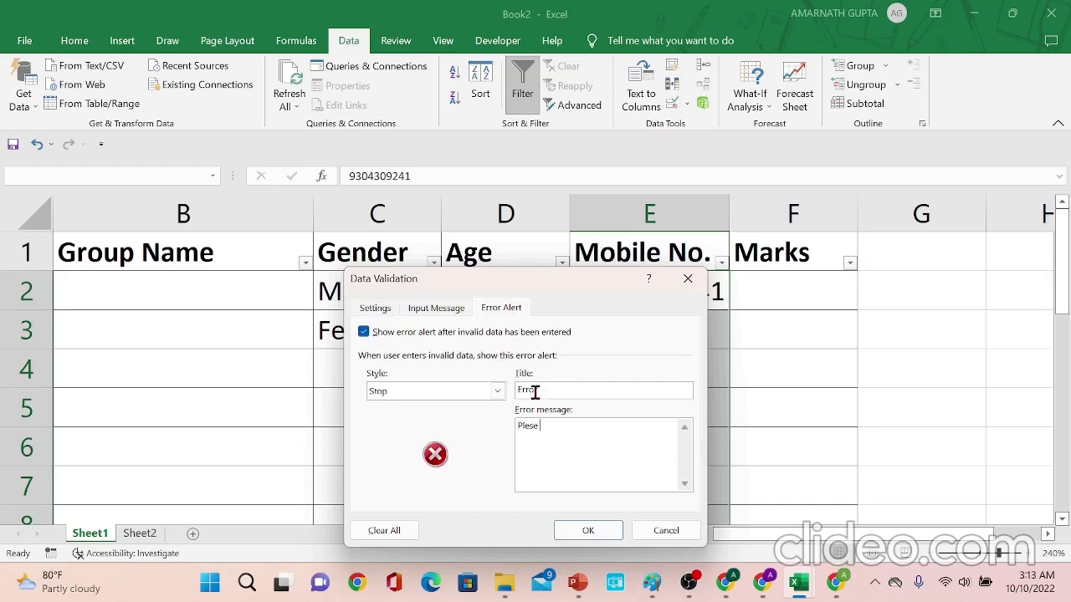
pyautogui.write(' Enter a valid Mobile No.')
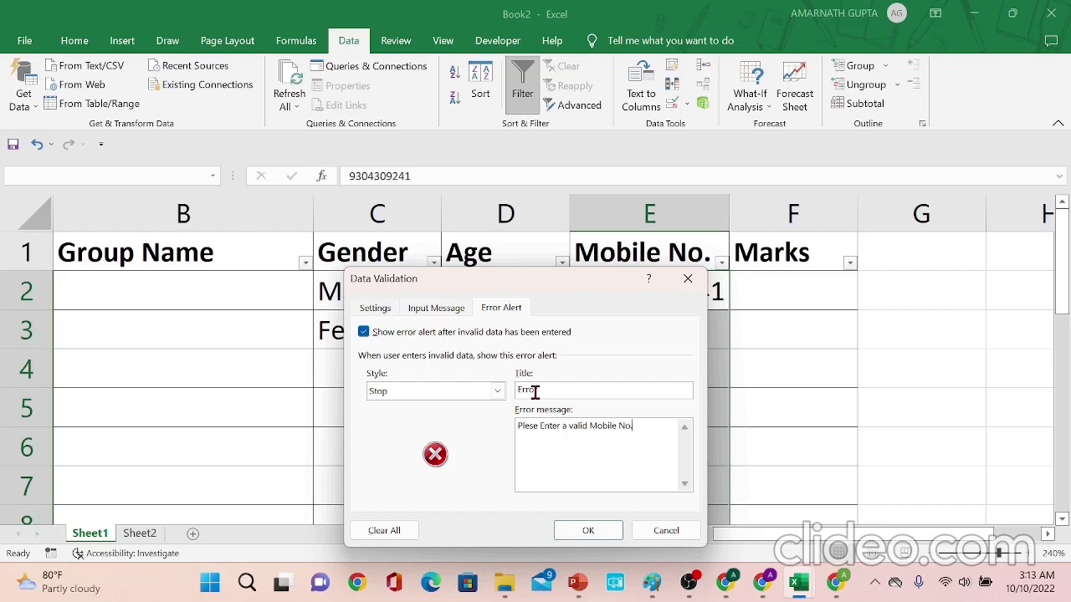
pyautogui.click(588, 530)
# - Test the new error alert by entering the text khdsugi in cell E3, then cancel the rejected entry
pyautogui.click(662, 332)
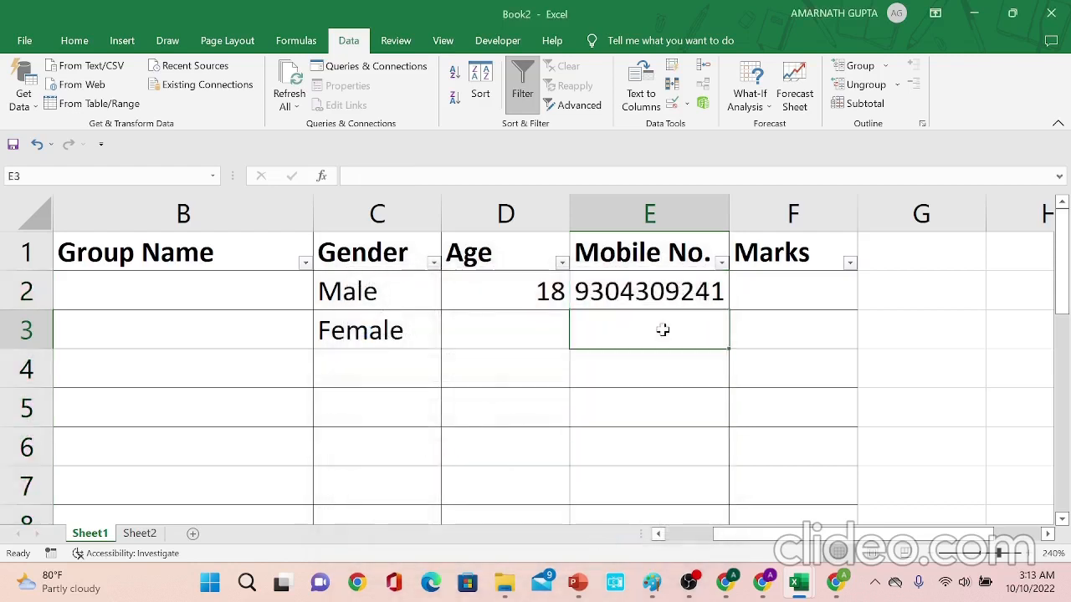
pyautogui.write('khdsugi')
pyautogui.press('Return')
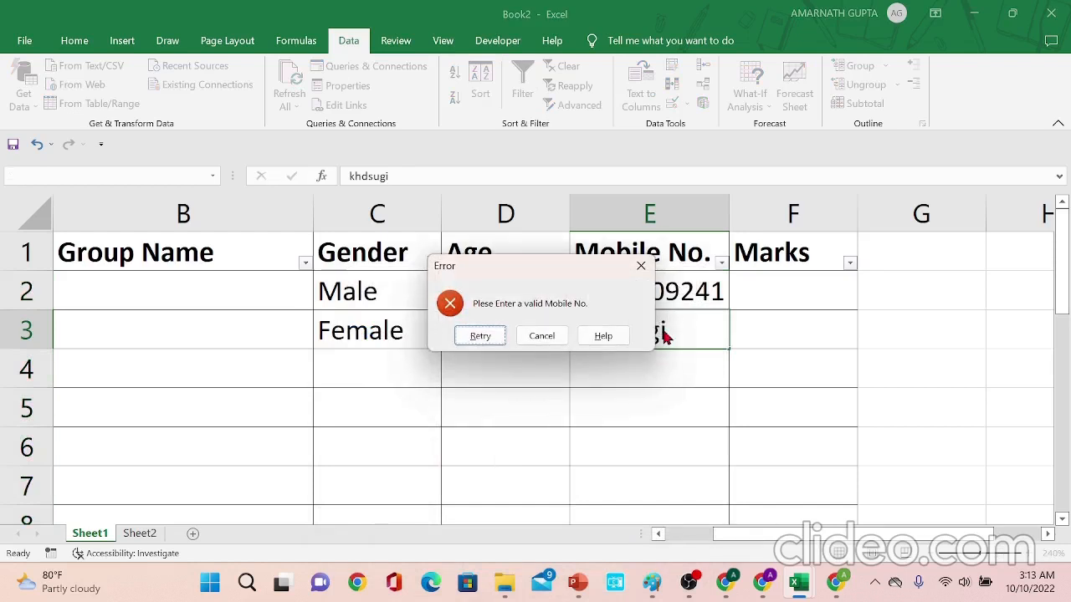
pyautogui.press('Escape')
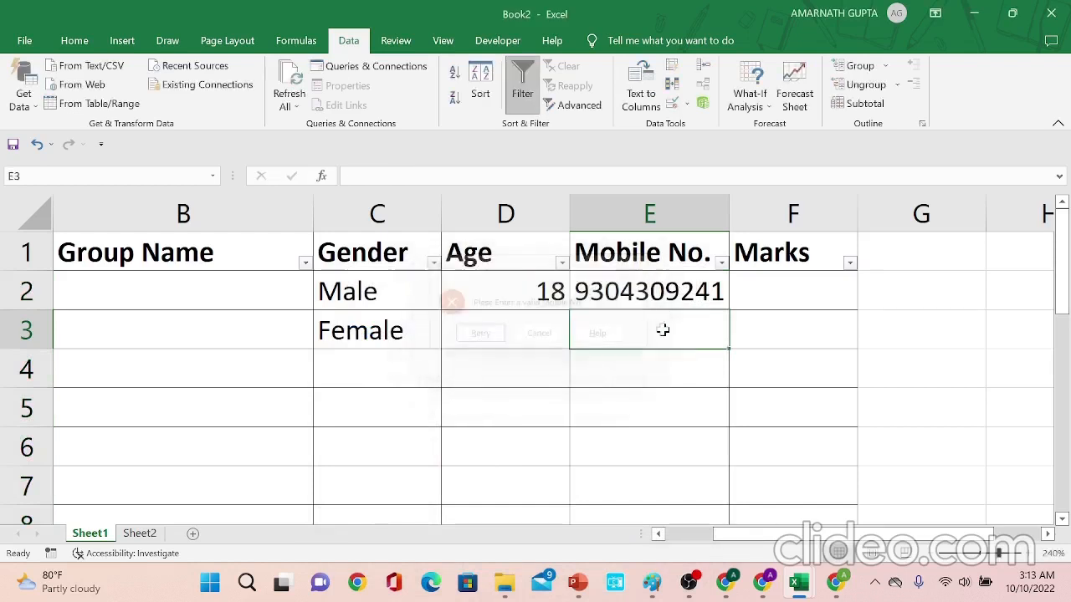
# - Select Marks cells F2:F18 and set their data validation to allow Decimal values
pyautogui.press('Up')
pyautogui.press('Right')
pyautogui.press('Up')
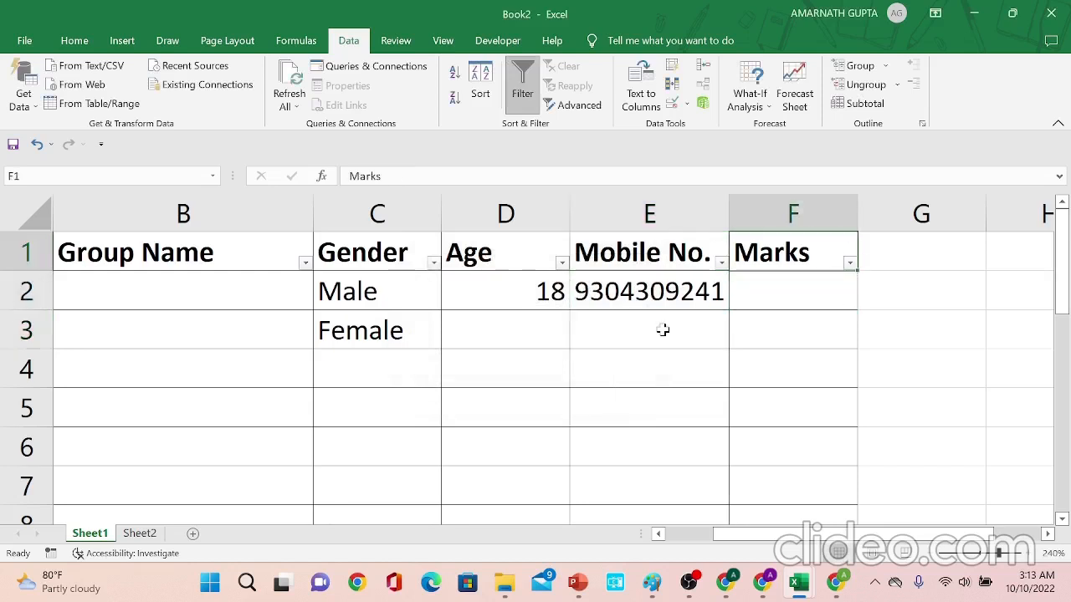
pyautogui.press('Down')
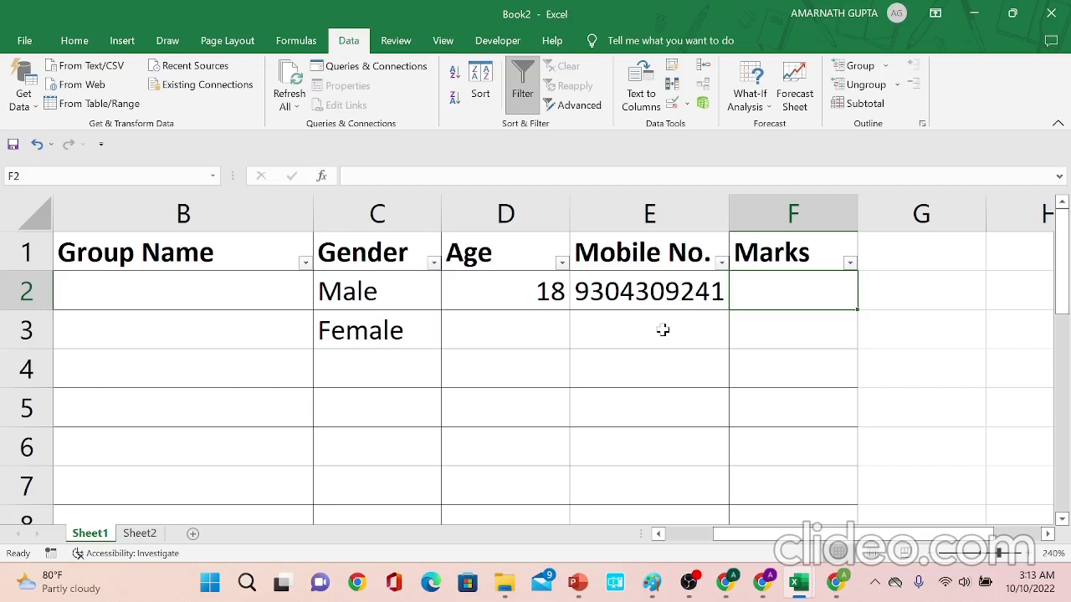
pyautogui.hotkey('shift', 'Down')
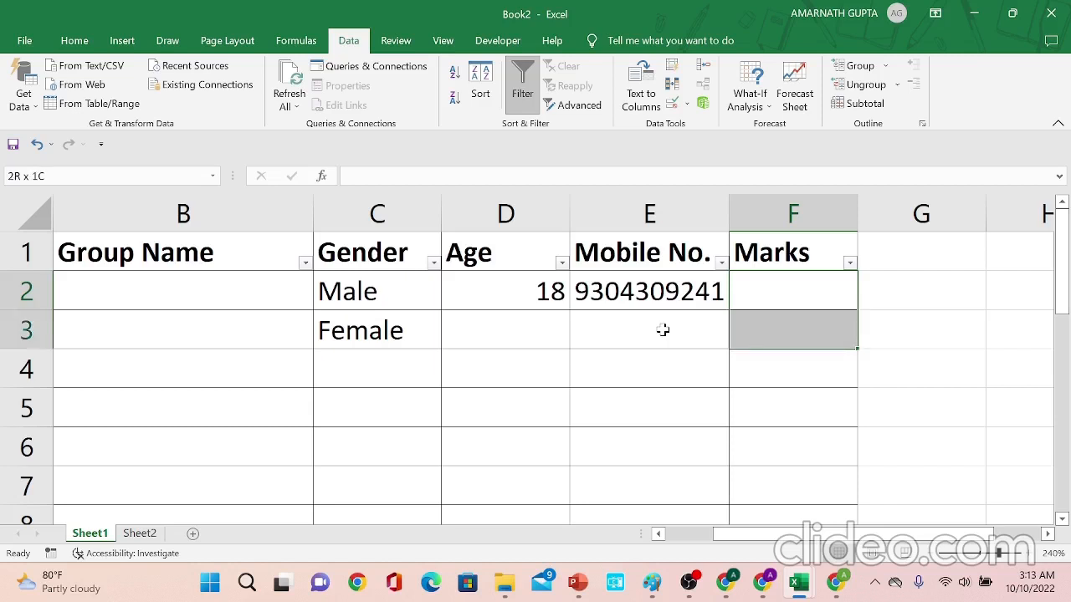
pyautogui.hotkey('shift', 'Down')
pyautogui.hotkey('shift', 'Down')
pyautogui.hotkey('shift', 'Down')
pyautogui.hotkey('shift', 'Down')
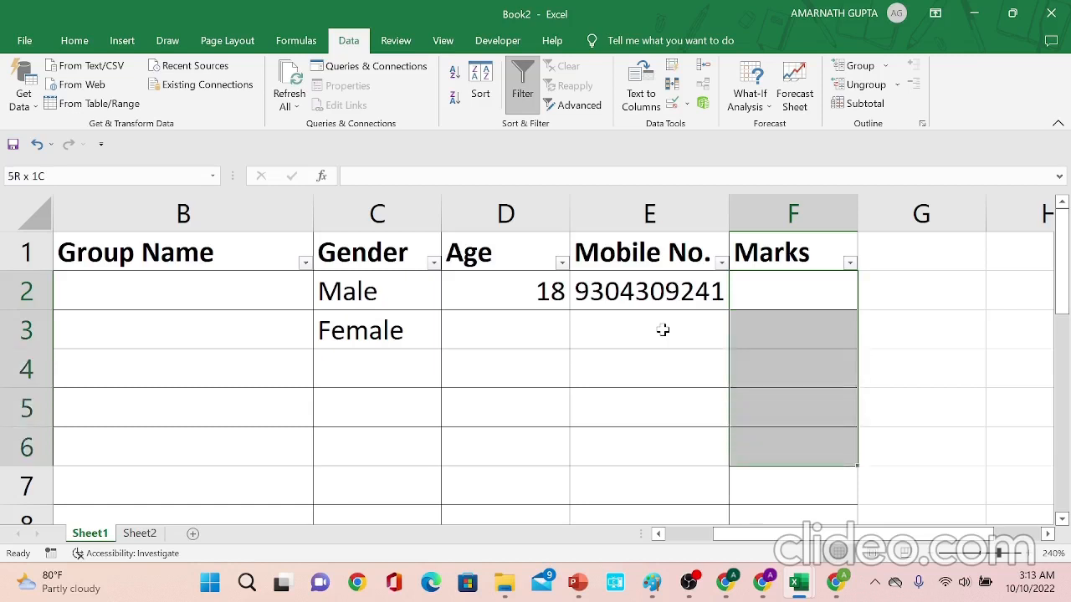
pyautogui.hotkey('shift', 'Down')
pyautogui.hotkey('shift', 'Down')
pyautogui.hotkey('shift', 'Down')
pyautogui.hotkey('shift', 'Down')
pyautogui.hotkey('shift', 'Down')
pyautogui.hotkey('shift', 'Down')
pyautogui.hotkey('shift', 'Down')
pyautogui.hotkey('shift', 'Down')
pyautogui.hotkey('shift', 'Down')
pyautogui.hotkey('shift', 'Down')
pyautogui.hotkey('shift', 'Down')
pyautogui.hotkey('shift', 'Down')
pyautogui.hotkey('shift', 'Down')
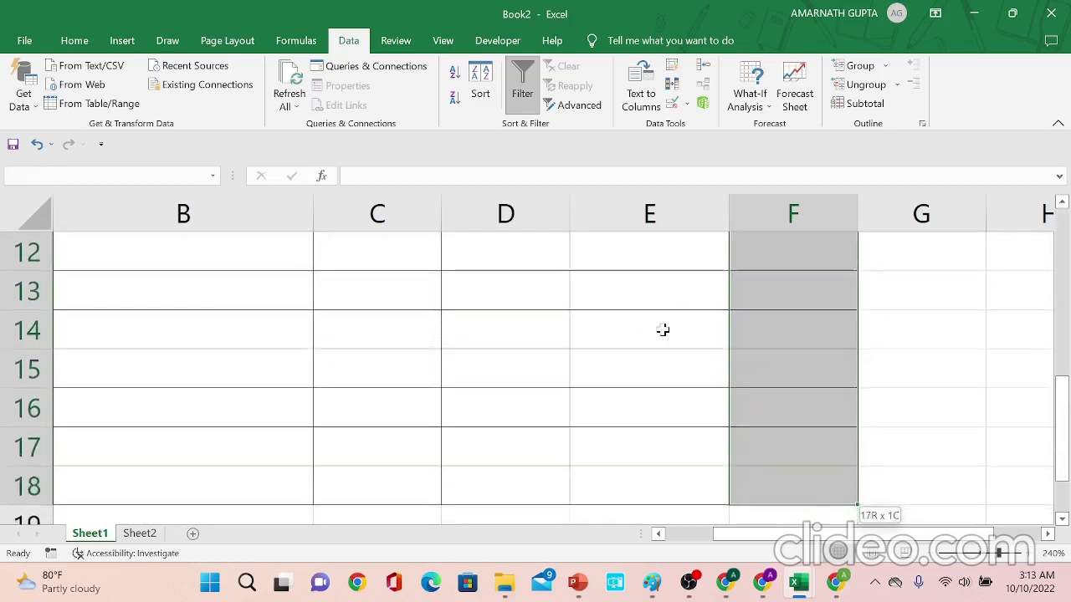
pyautogui.hotkey('shift', 'Up')
pyautogui.hotkey('shift', 'Up')
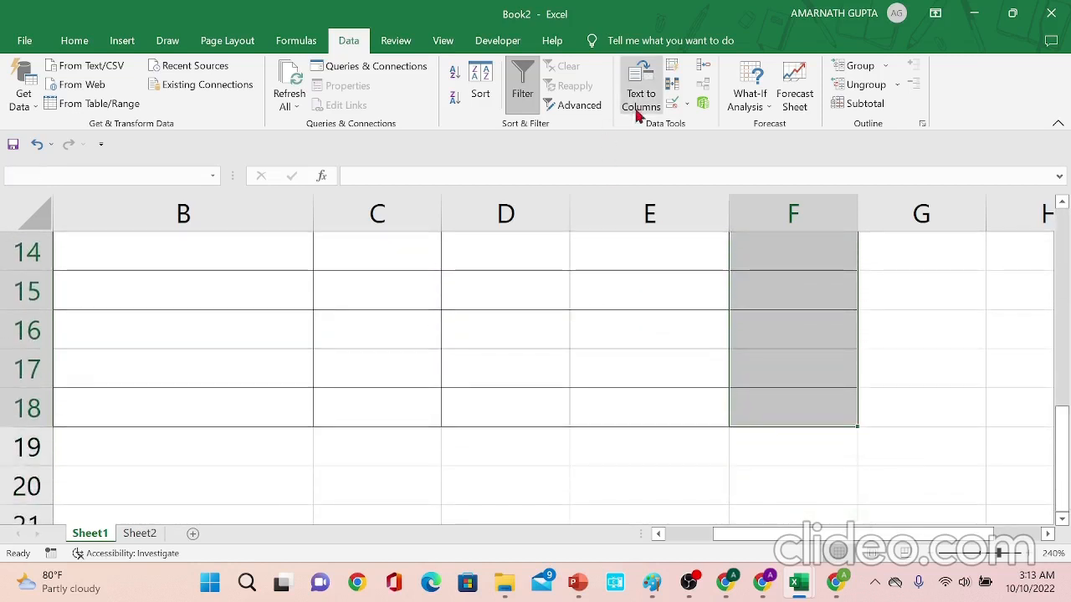
pyautogui.click(671, 106)
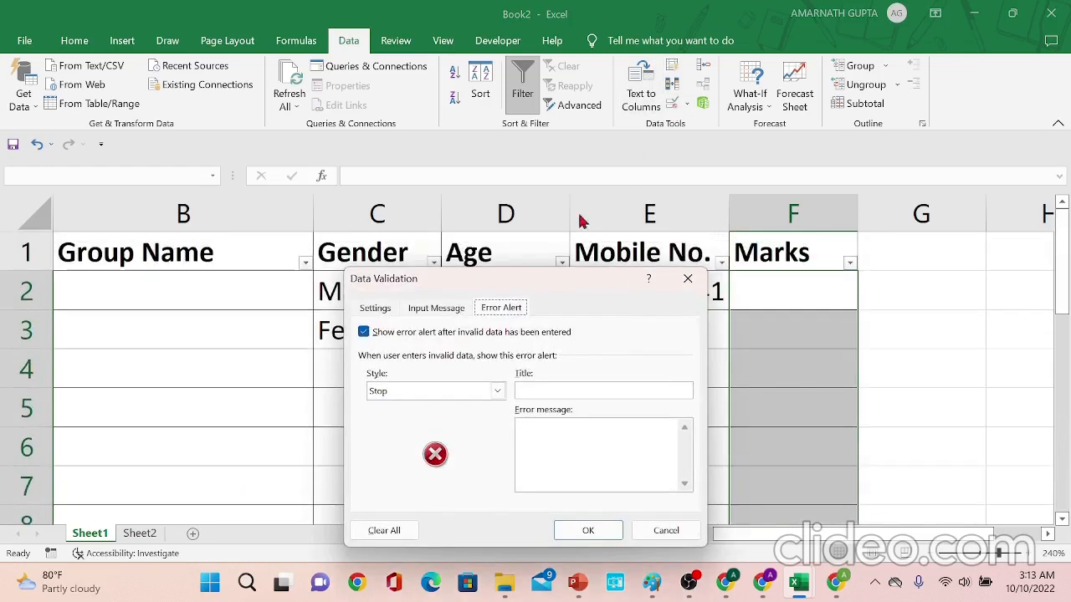
pyautogui.click(374, 309)
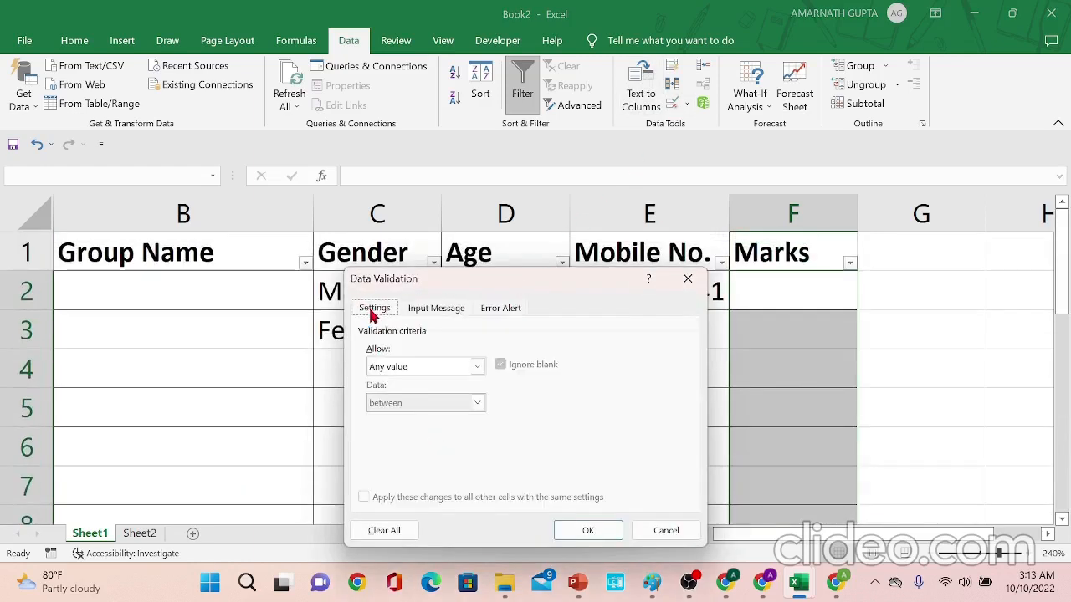
pyautogui.click(424, 368)
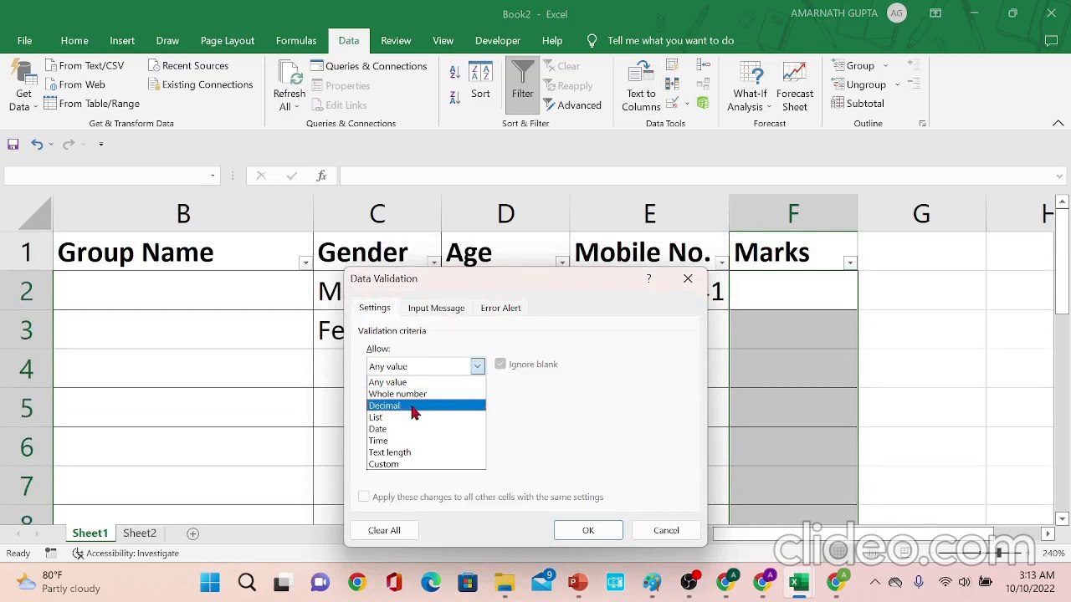
pyautogui.click(414, 407)
# - Restrict the decimal marks to between a minimum of 0 and a maximum of 100, and apply the validation
pyautogui.click(412, 406)
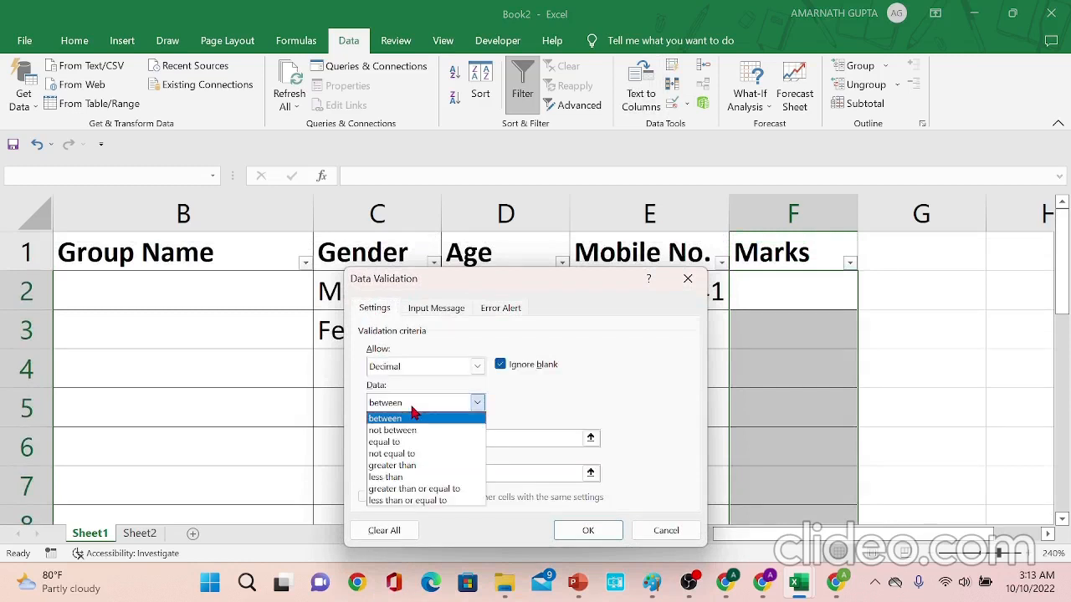
pyautogui.click(412, 420)
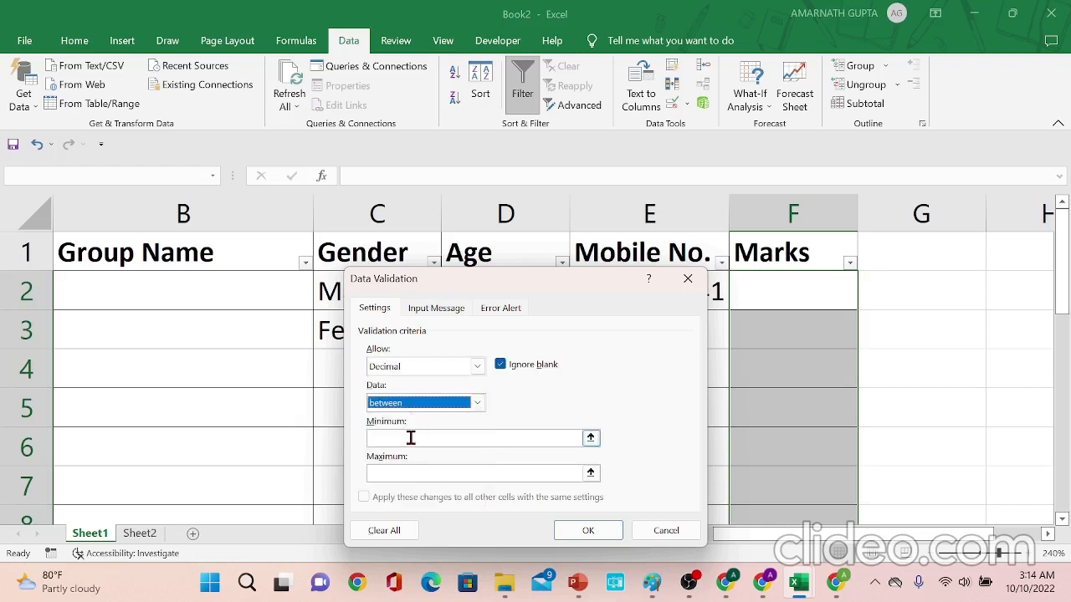
pyautogui.click(410, 437)
pyautogui.write('0')
pyautogui.press('Tab')
pyautogui.write('100')
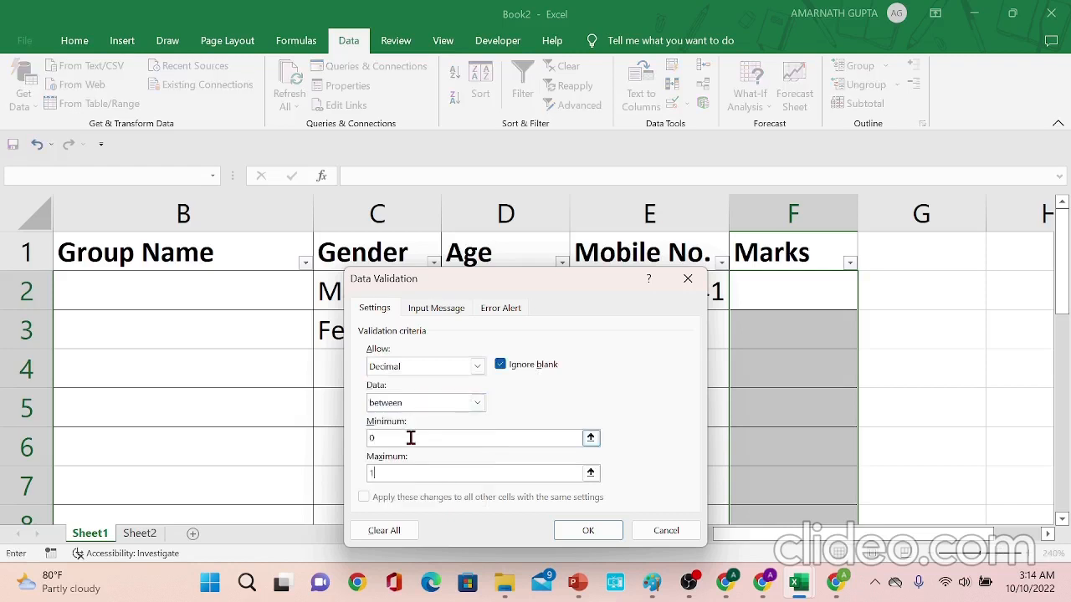
pyautogui.click(575, 534)
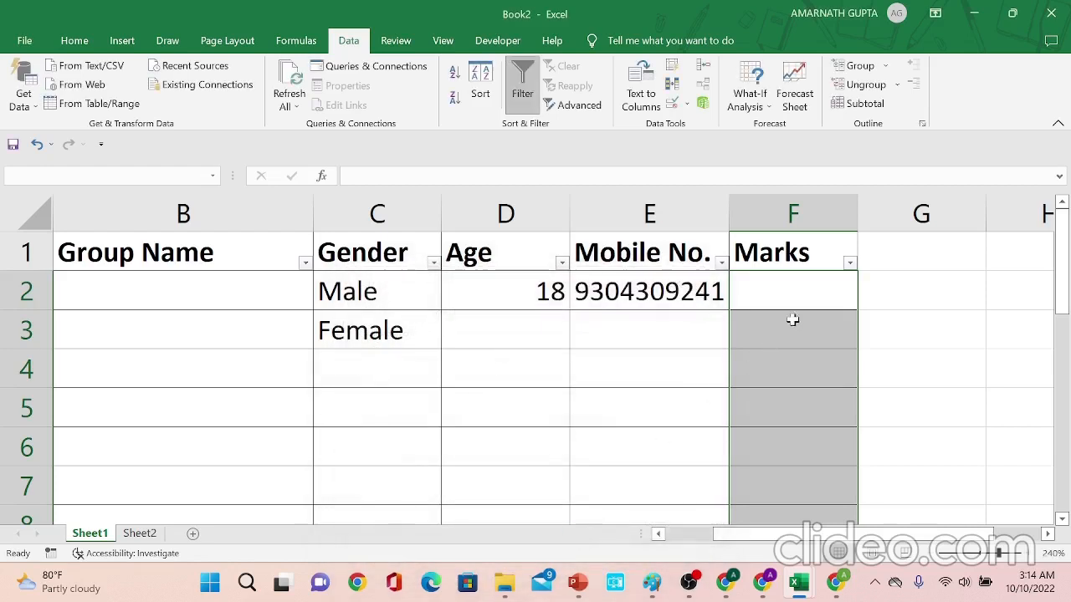
# - Enter the marks 50.5 in F3, 88 in F2 and 78 in F4
pyautogui.click(799, 316)
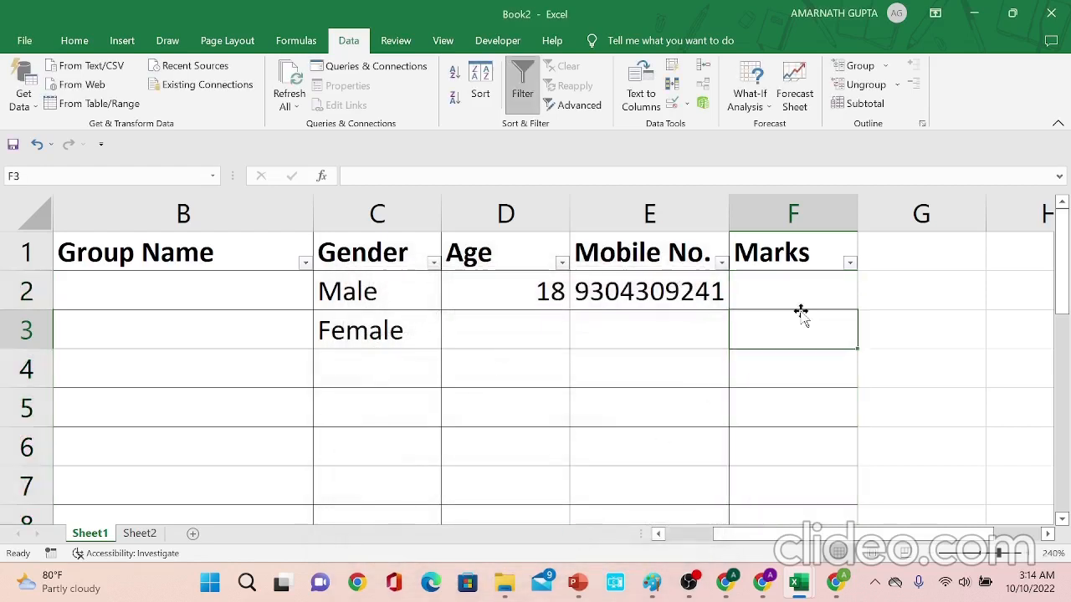
pyautogui.write('50.5')
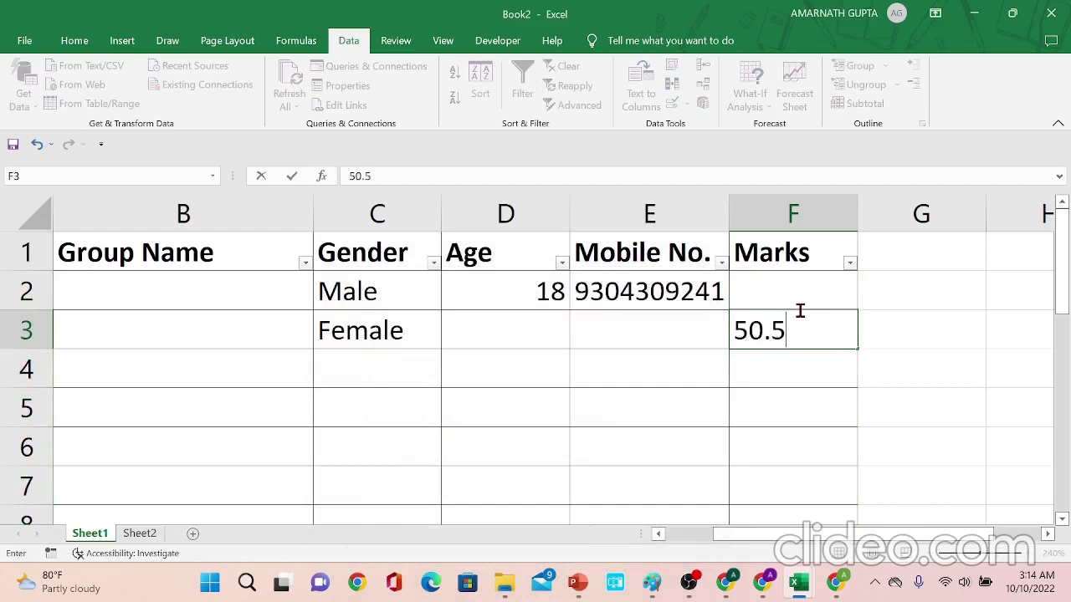
pyautogui.press('Return')
pyautogui.press('Up')
pyautogui.press('Up')
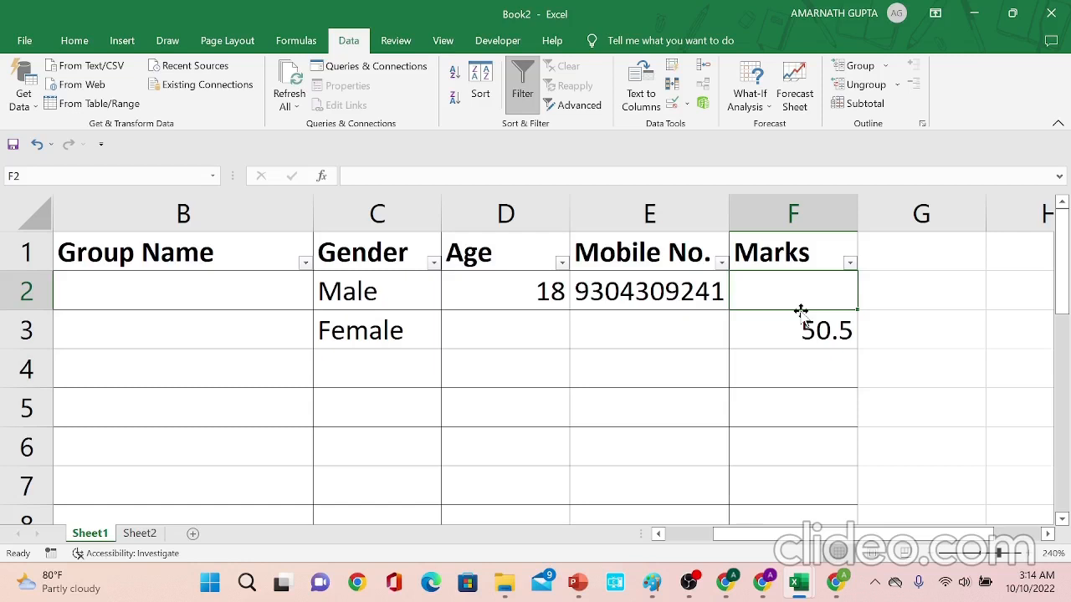
pyautogui.write('88')
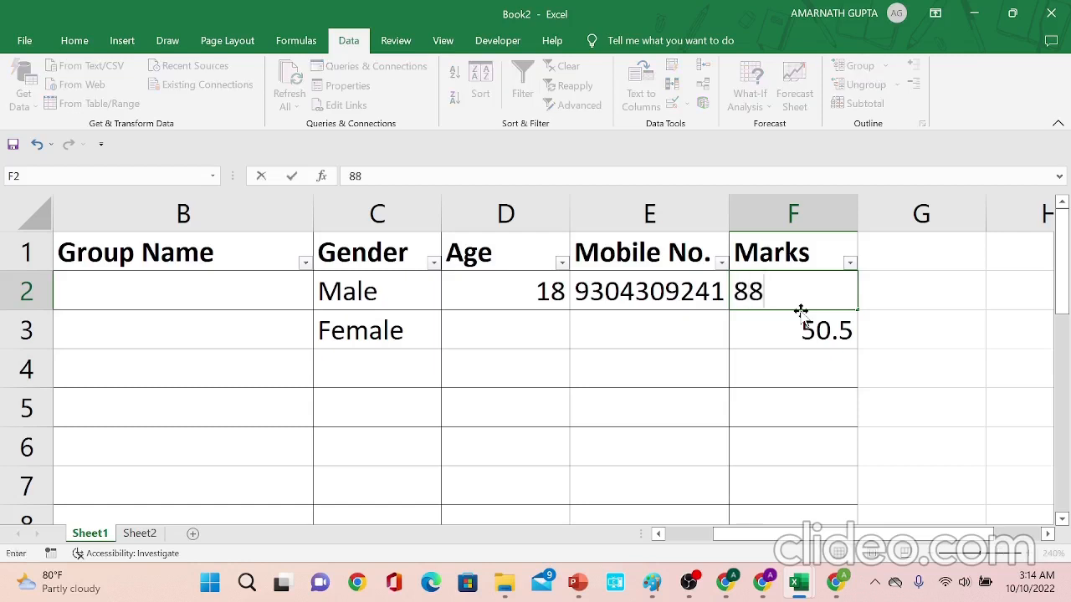
pyautogui.press('Return')
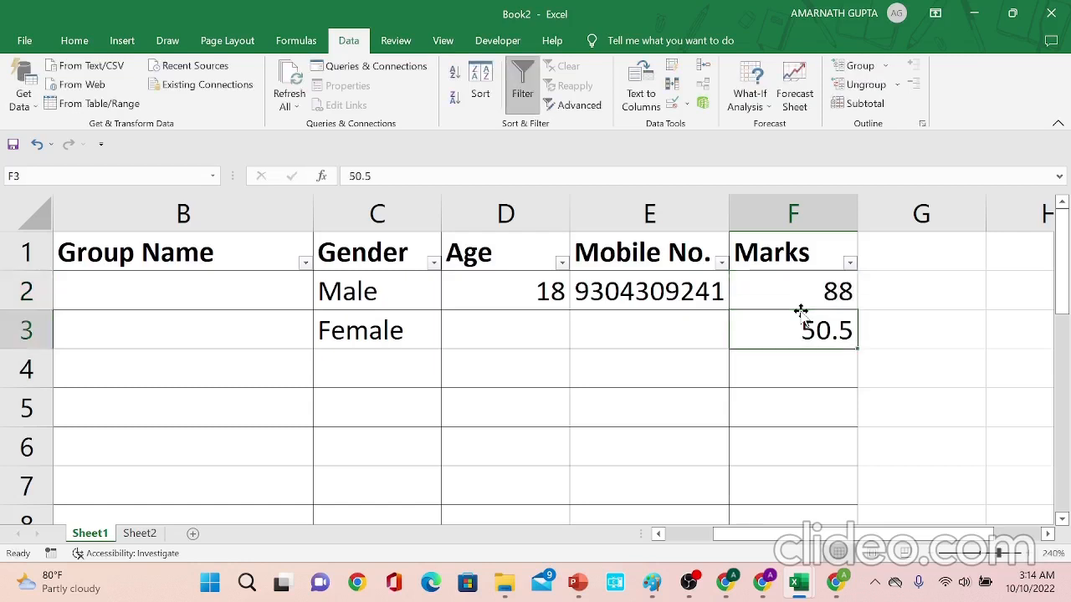
pyautogui.press('Down')
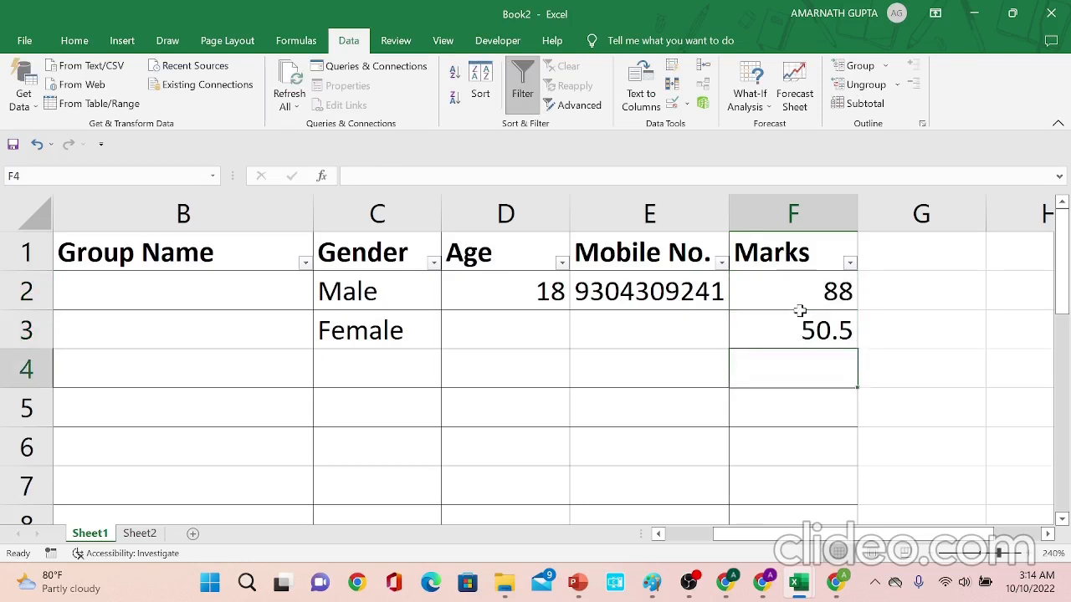
pyautogui.write('78')
pyautogui.press('Return')
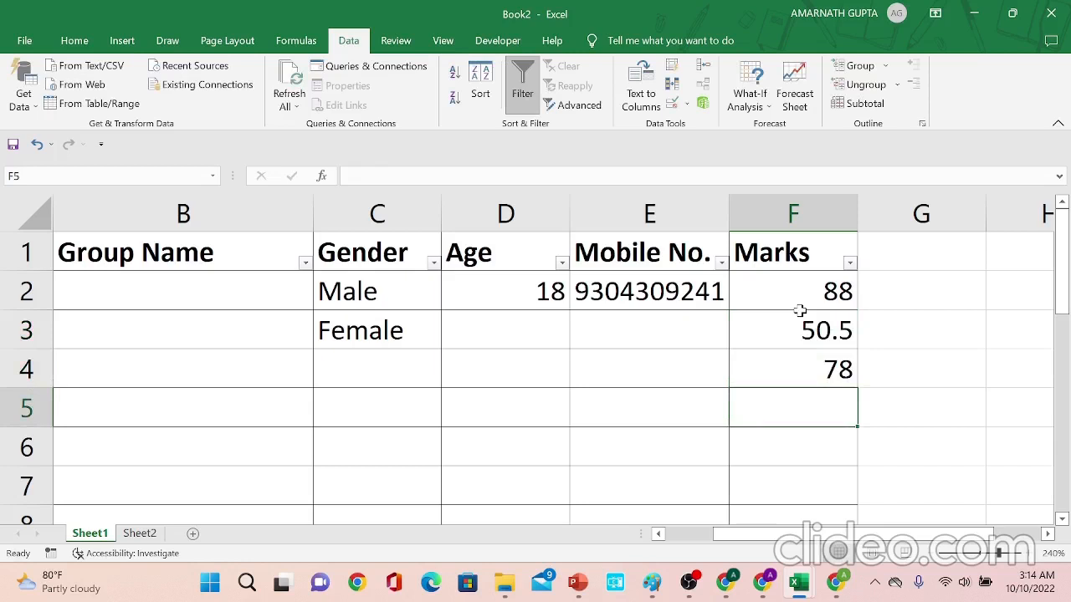
# - Test the marks validation by entering 101 in F5, then cancel the rejected entry
pyautogui.write('101')
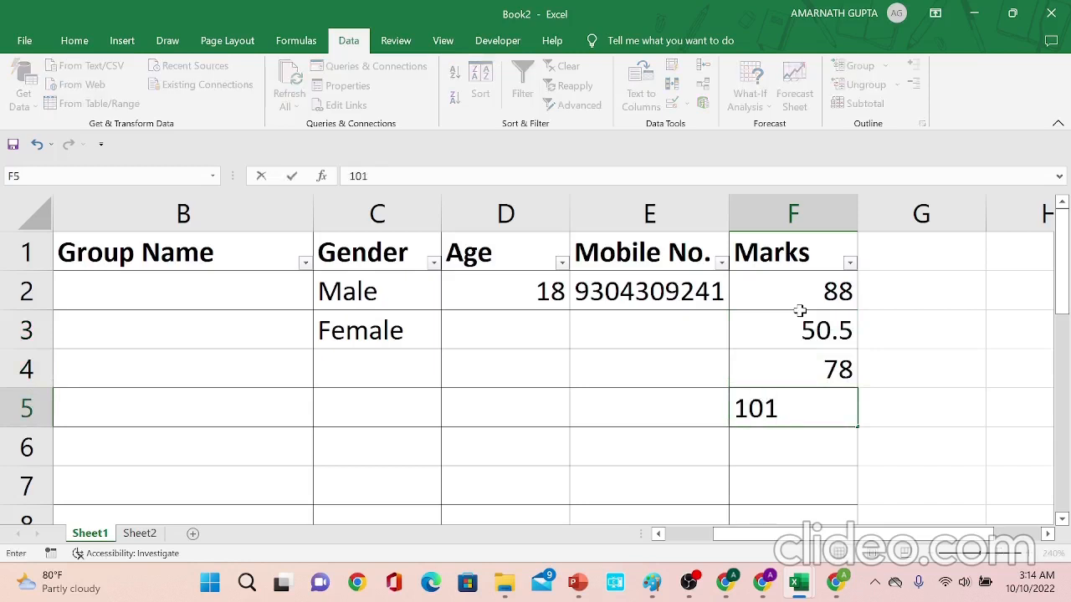
pyautogui.press('Return')
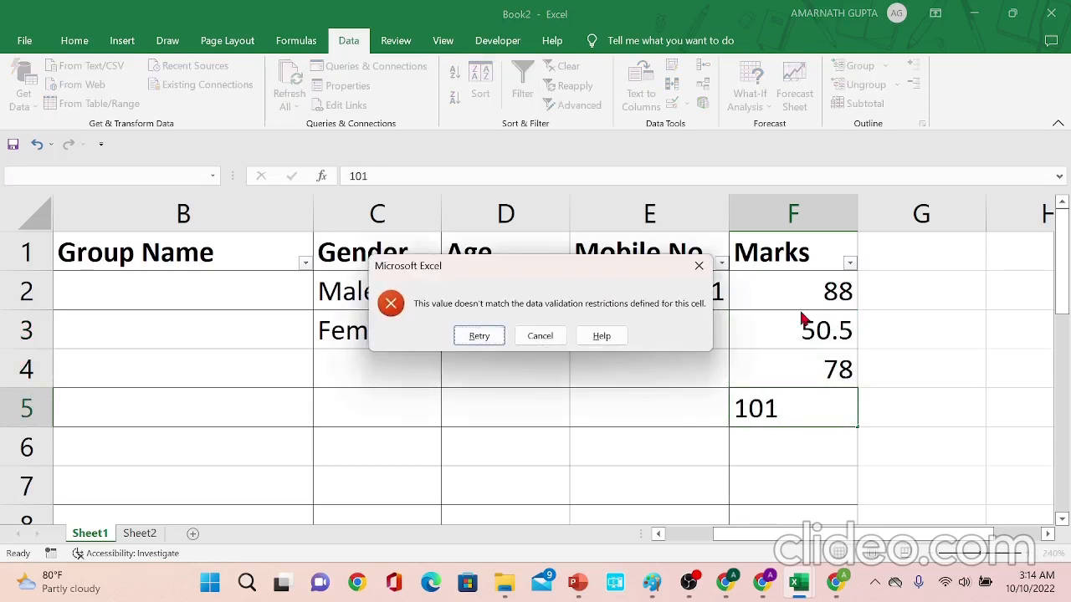
pyautogui.press('Escape')
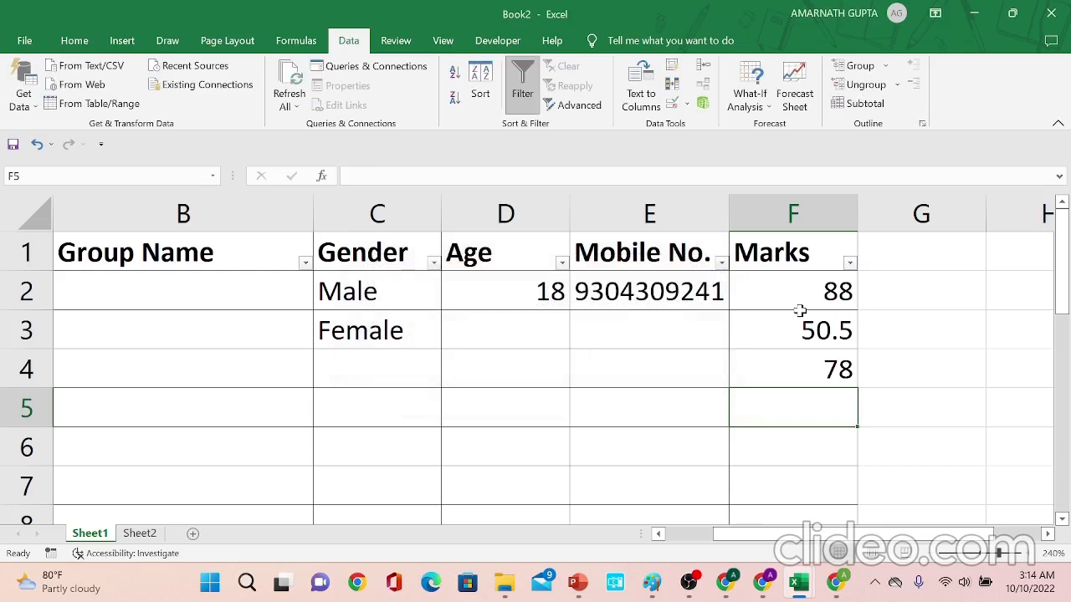
# - Test the lower limit by entering 0 in F5, then try -1 and cancel the rejected entry
pyautogui.write('0')
pyautogui.press('Return')
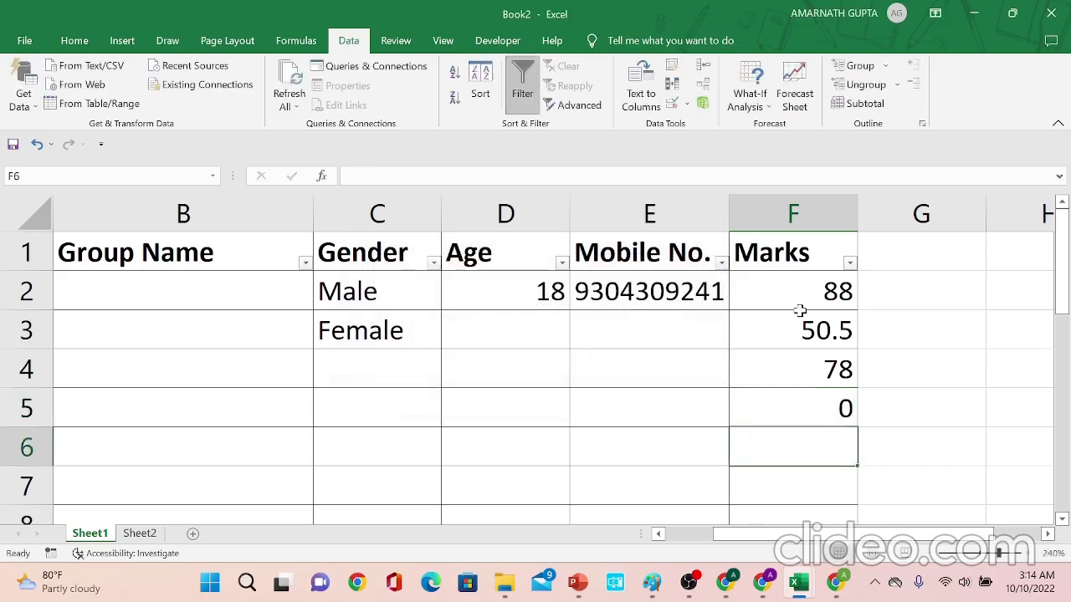
pyautogui.press('Up')
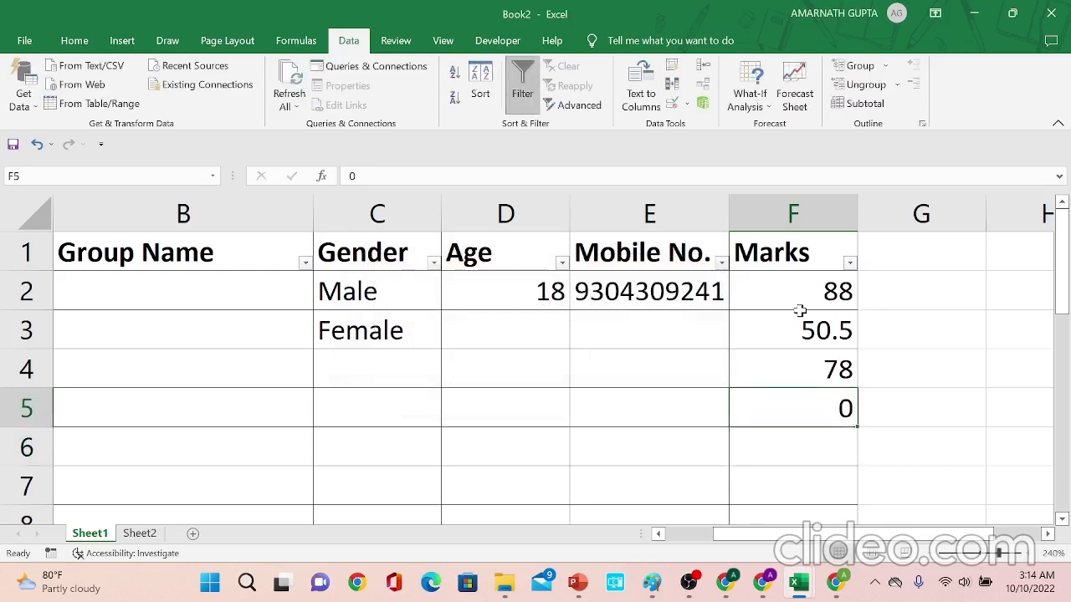
pyautogui.write('-1')
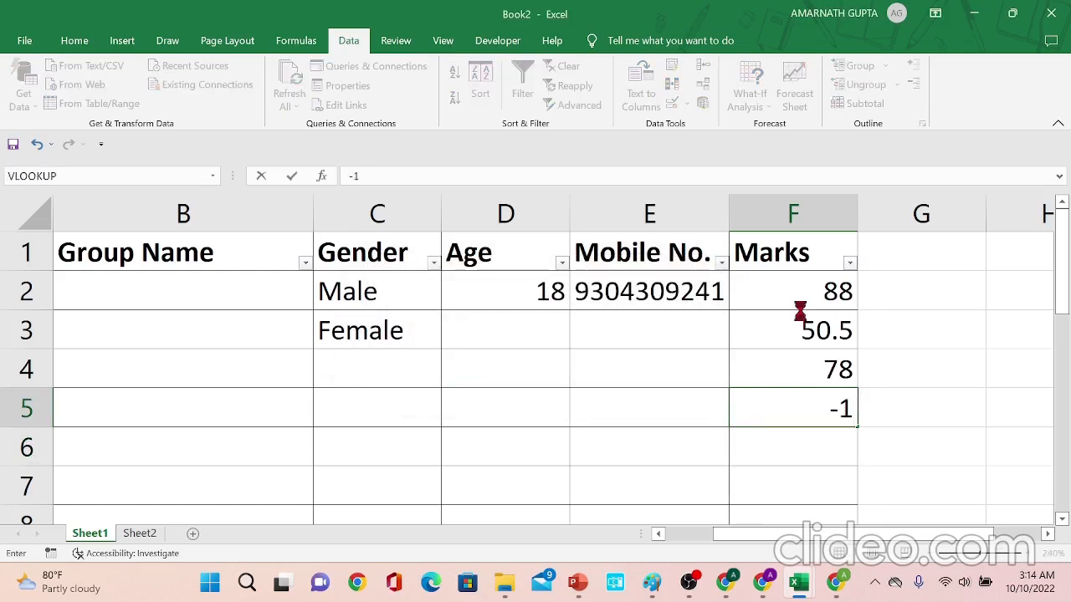
pyautogui.press('Return')
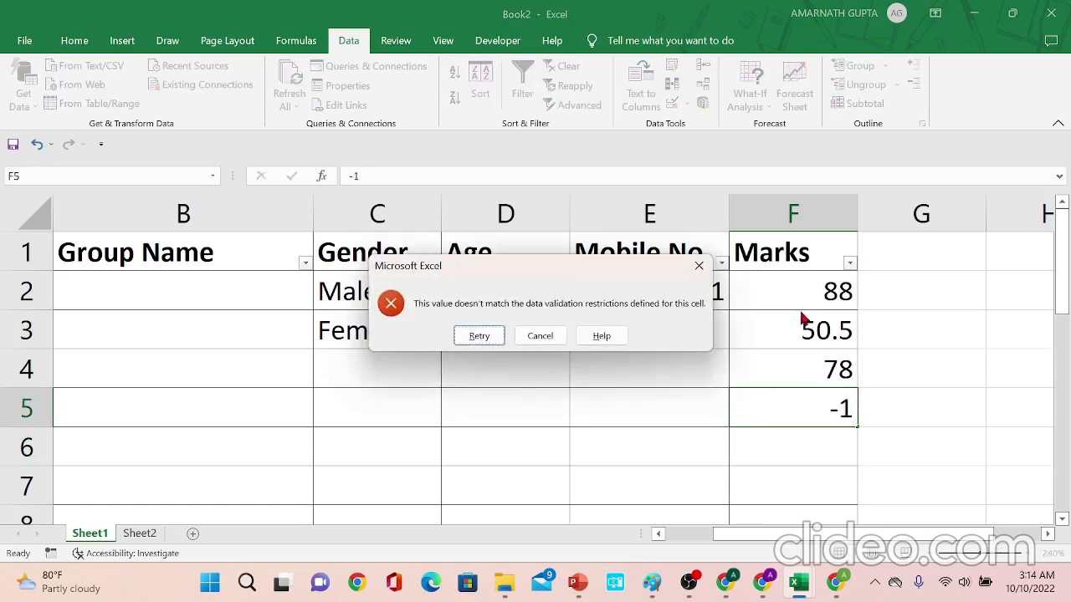
pyautogui.press('Escape')
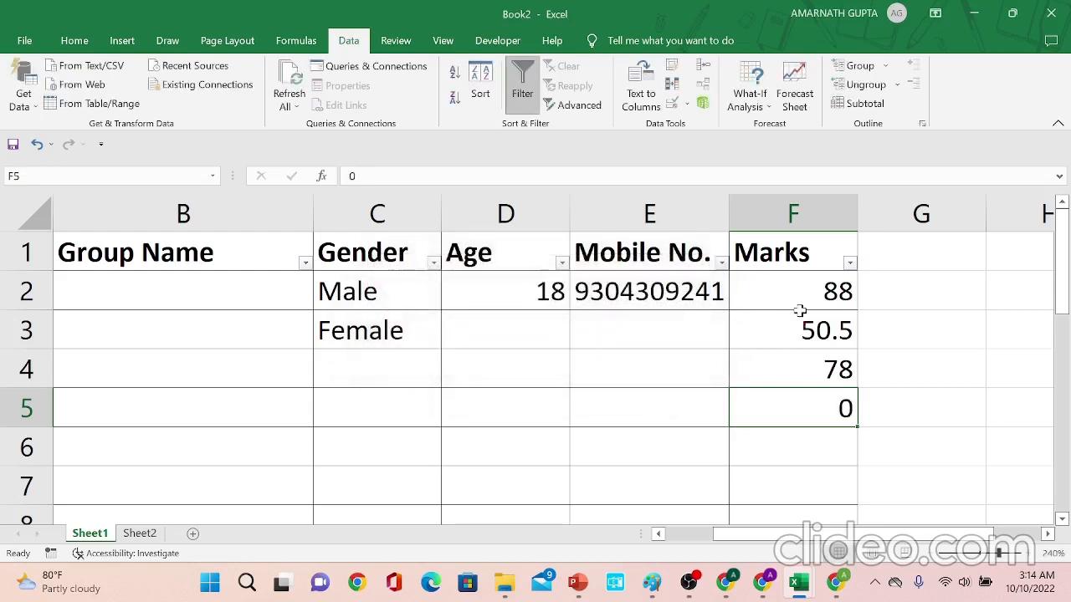
# - Enter the mark 78.67 in cell F5
pyautogui.write('78')
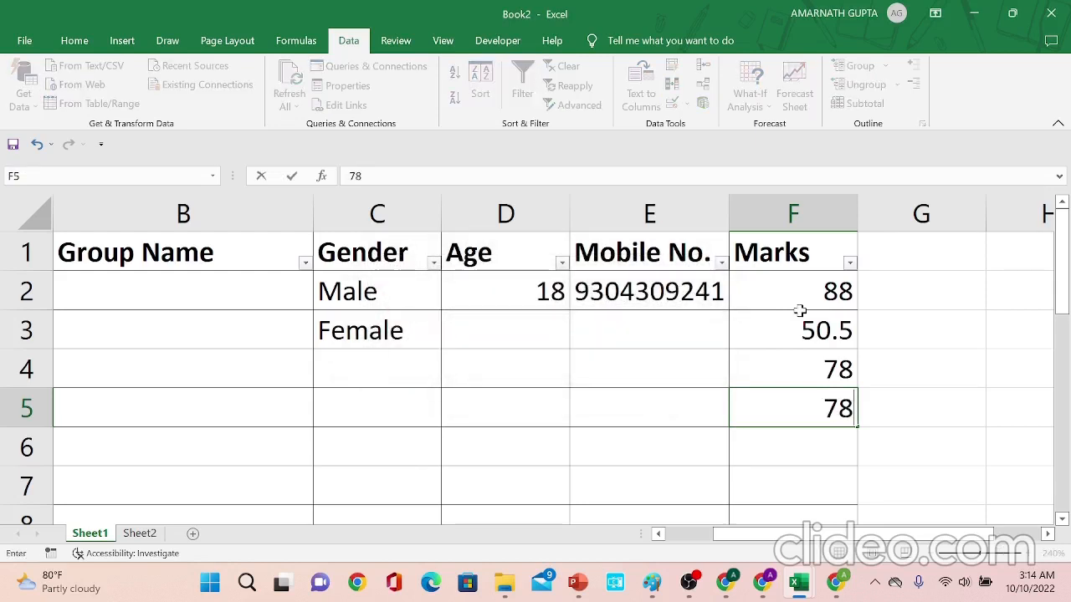
pyautogui.write('.67')
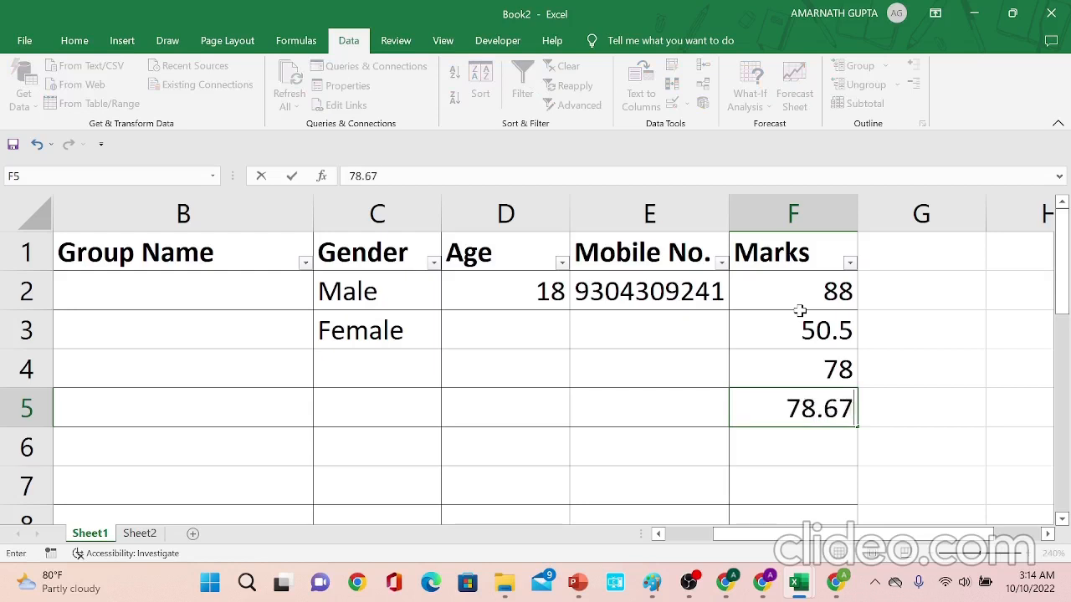
pyautogui.press('Return')
# - Review the Marks column's data validation criteria and close the dialog without changes
pyautogui.press('Up')
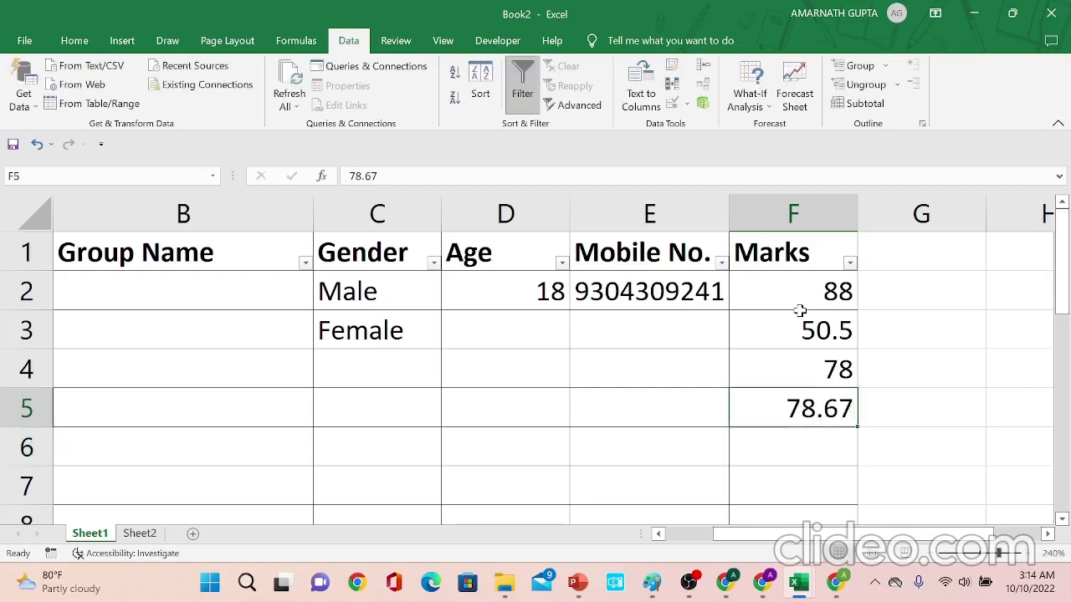
pyautogui.press('Up')
pyautogui.press('Up')
pyautogui.press('Up')
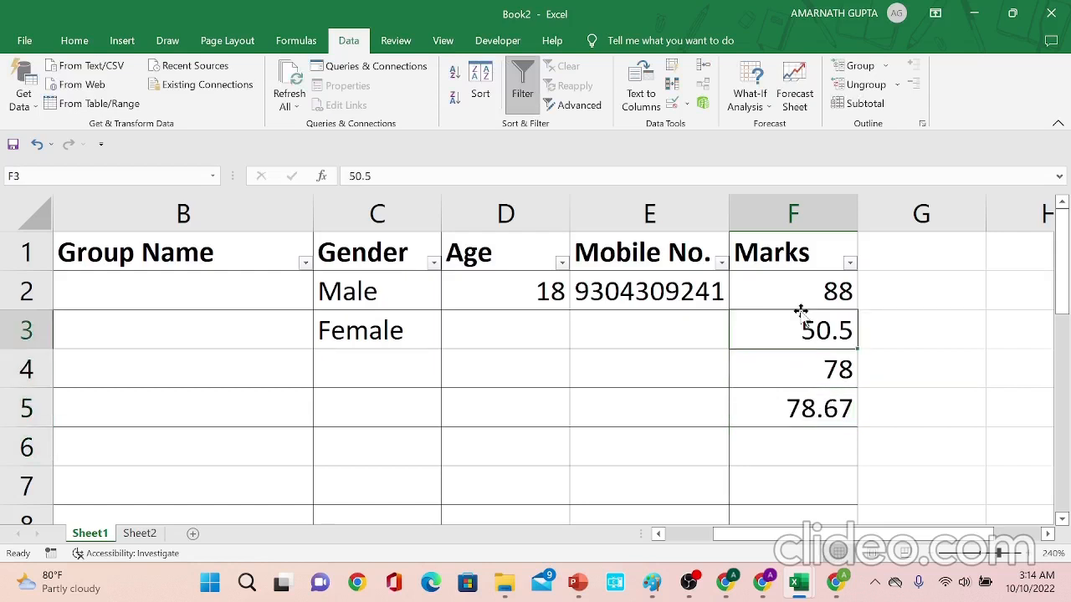
pyautogui.press('Down')
pyautogui.press('Down')
pyautogui.press('Down')
pyautogui.press('Up')
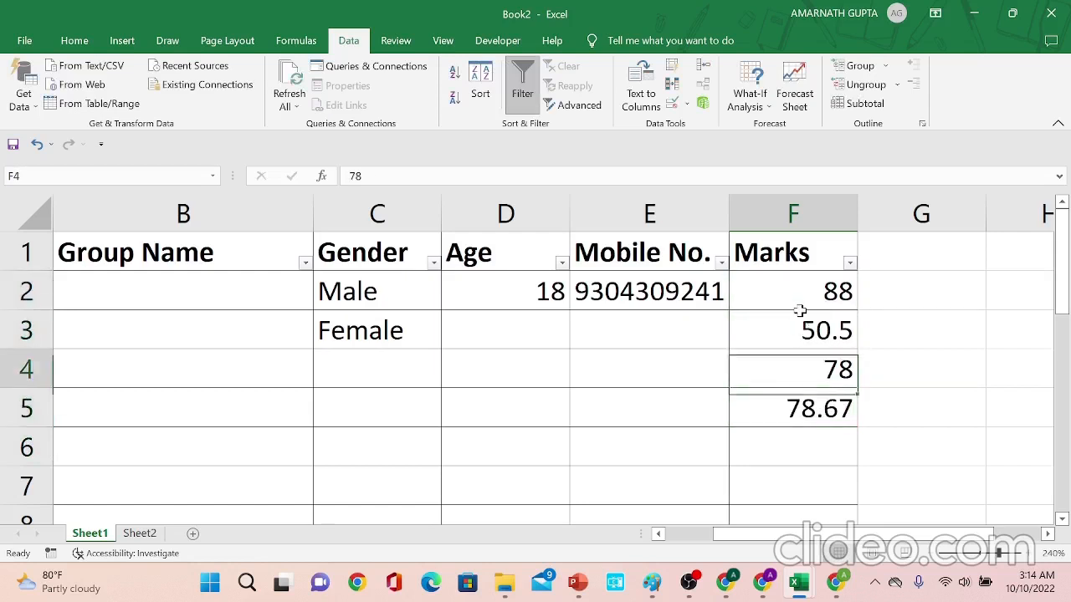
pyautogui.click(673, 103)
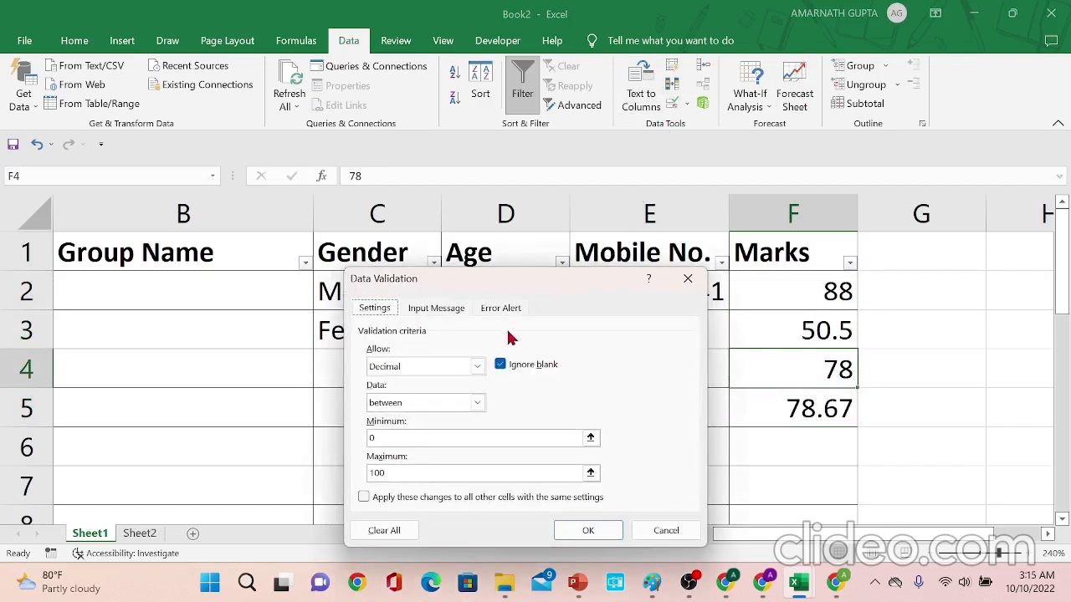
pyautogui.click(471, 368)
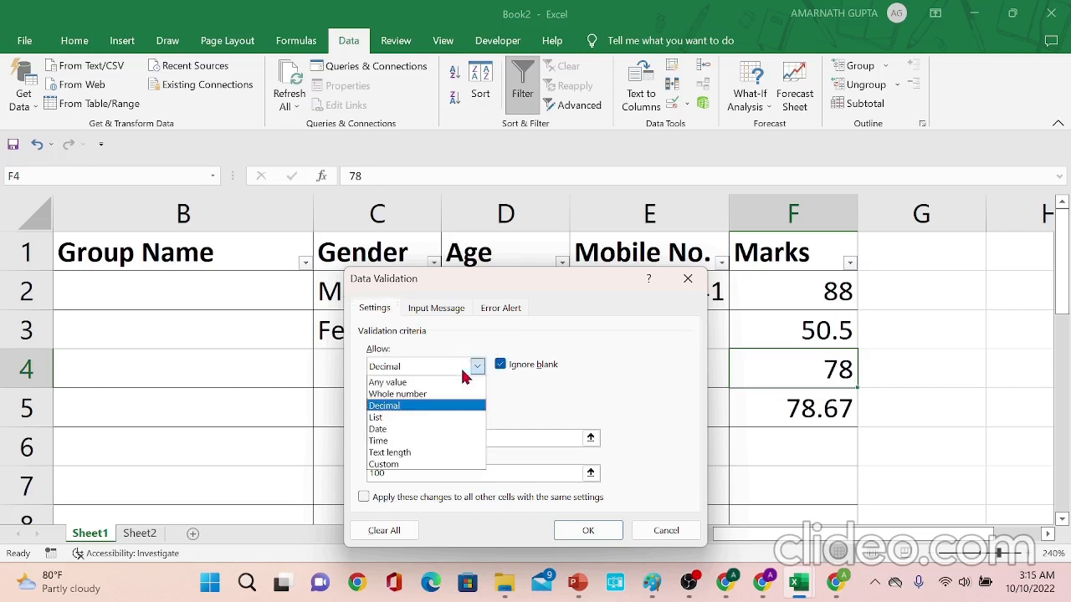
pyautogui.click(512, 409)
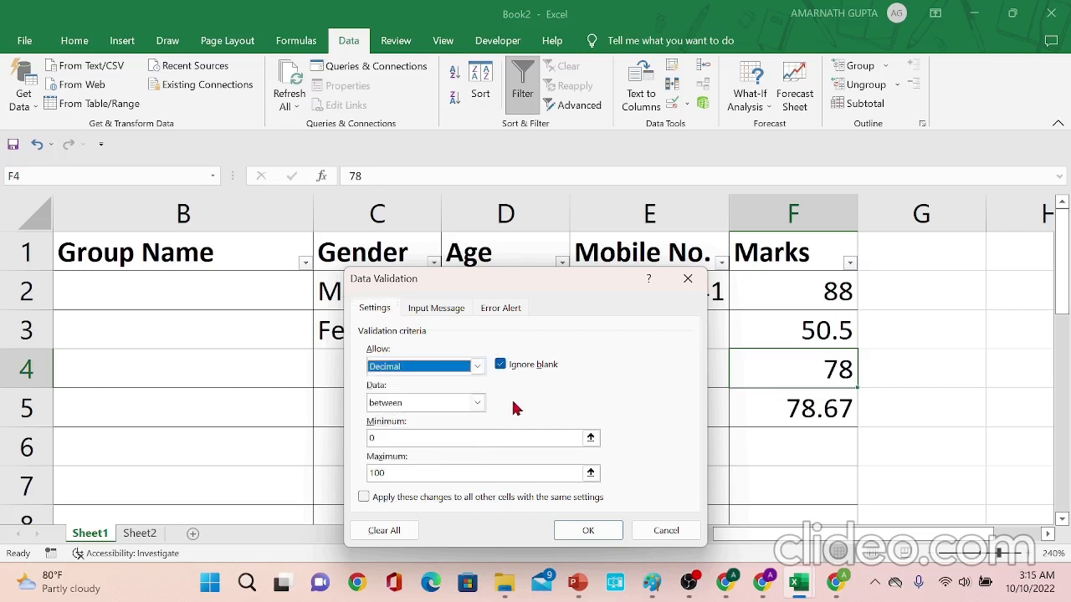
pyautogui.click(479, 404)
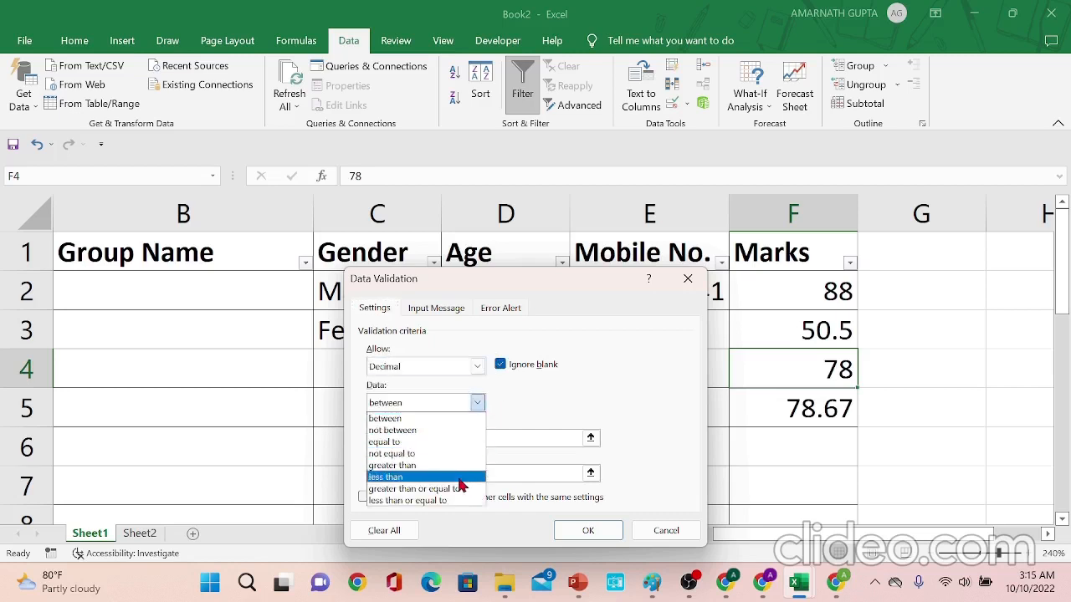
pyautogui.click(544, 418)
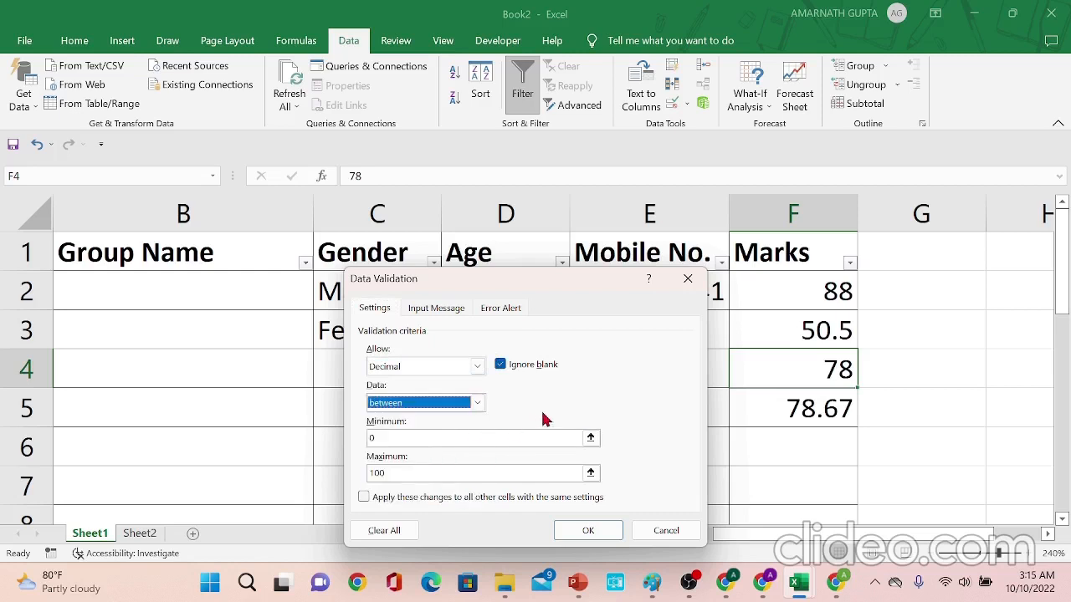
pyautogui.click(661, 530)
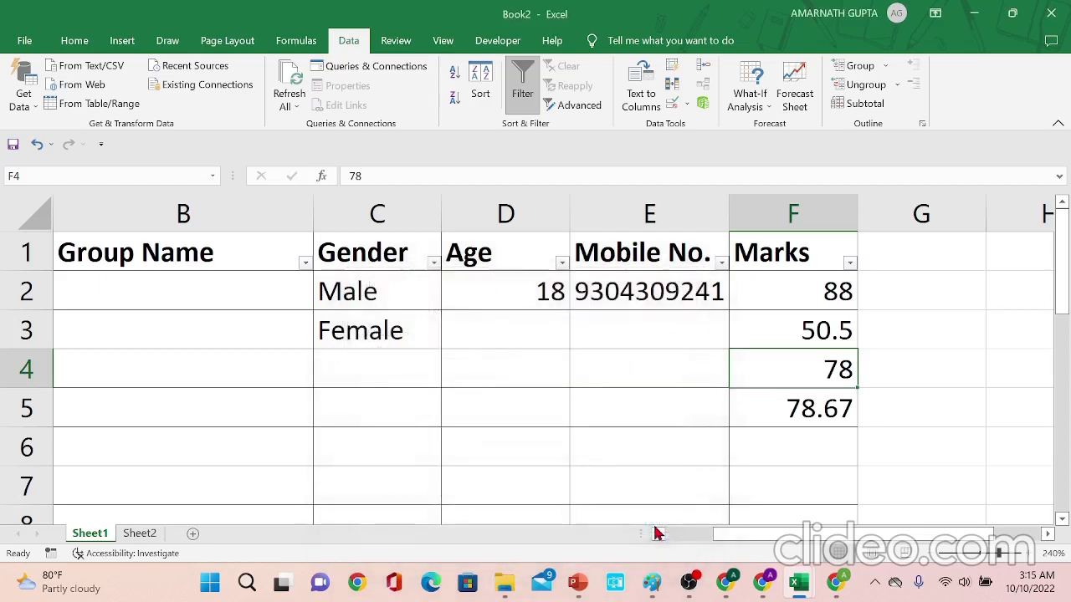
pyautogui.click(677, 402)
pyautogui.press('Home')
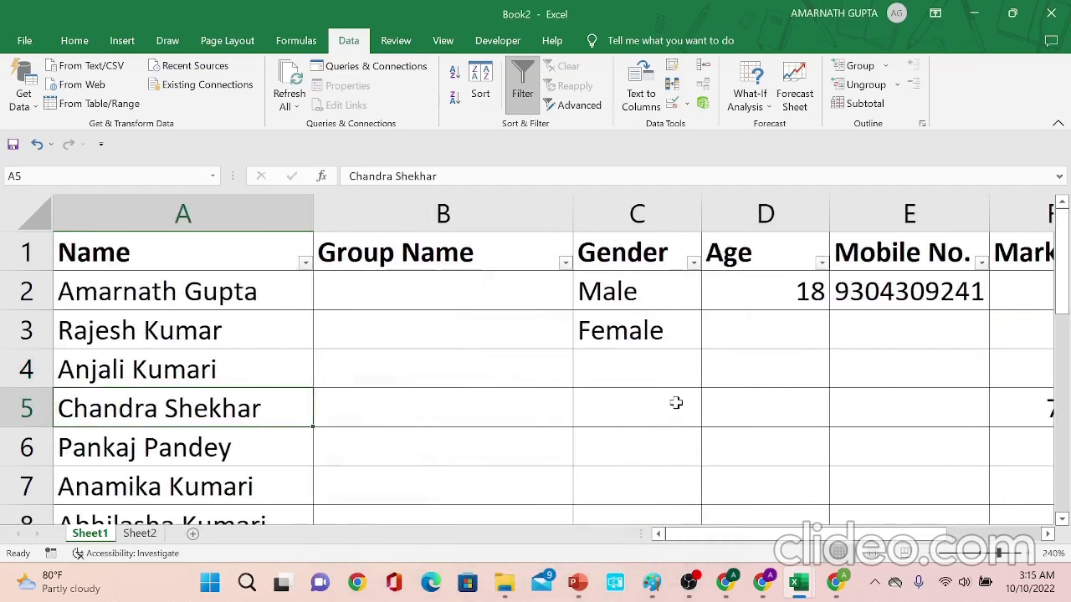
pyautogui.press('Right')
pyautogui.press('Up')
pyautogui.press('Up')
pyautogui.press('Up')
pyautogui.press('Up')
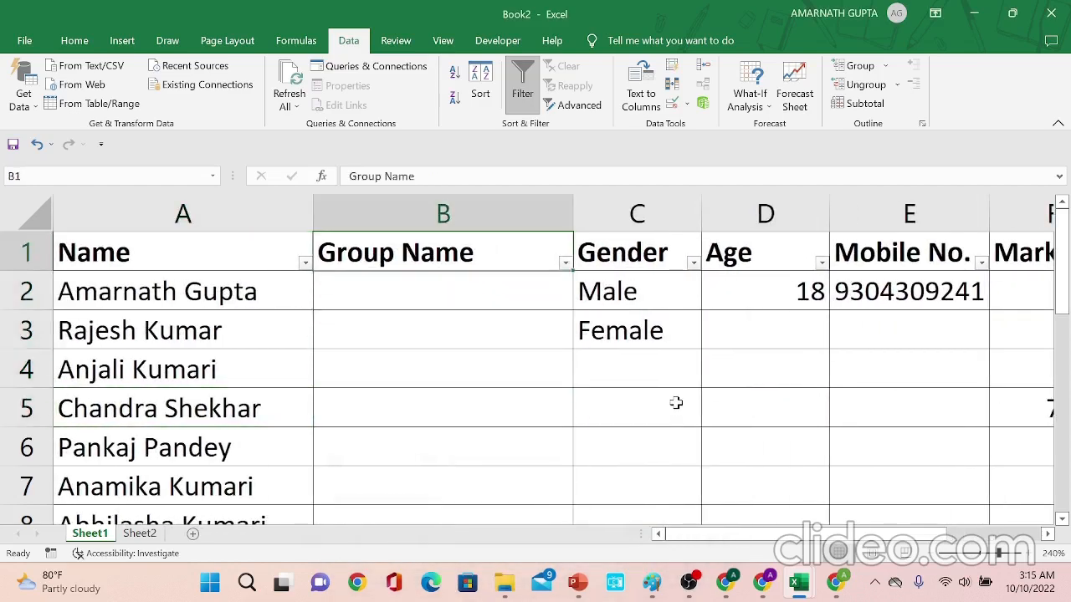
pyautogui.press('Down')
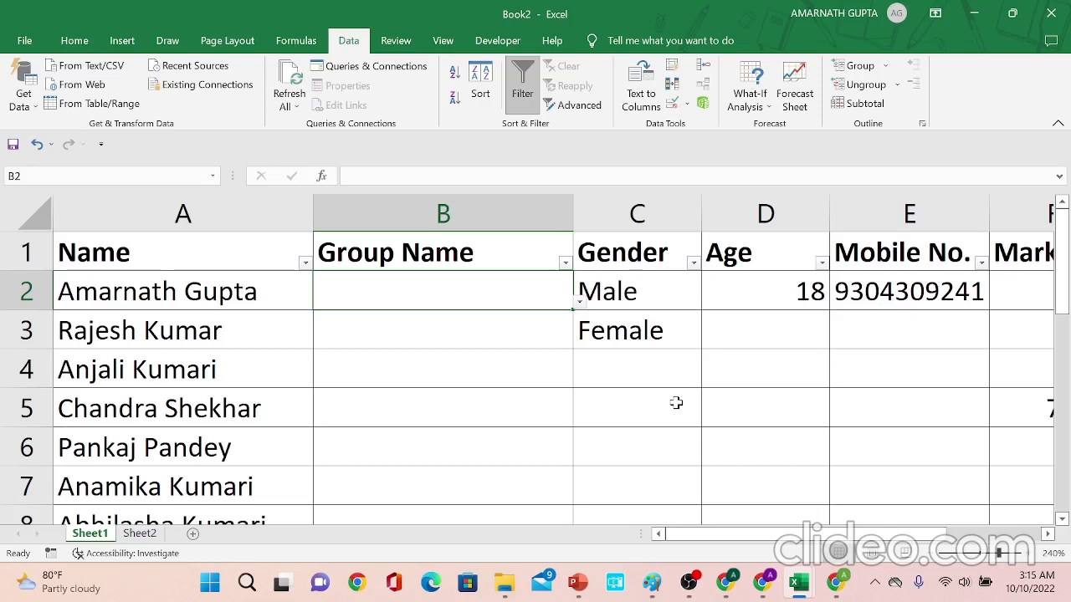
pyautogui.press('Up')
pyautogui.press('Left')
pyautogui.press('Down')
pyautogui.press('Down')
pyautogui.press('Right')
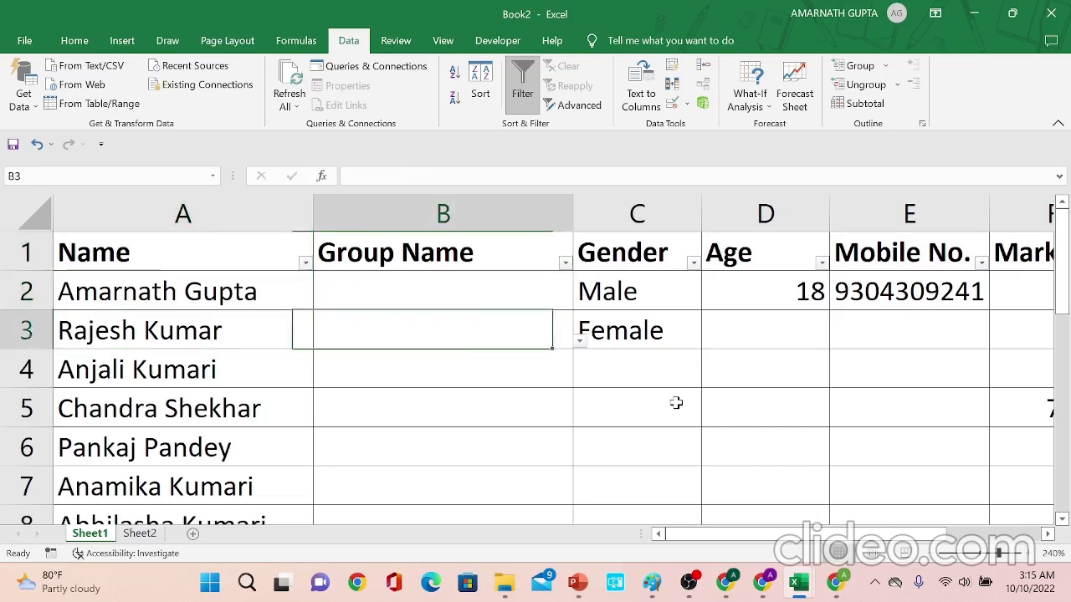
pyautogui.press('Up')
pyautogui.press('Up')
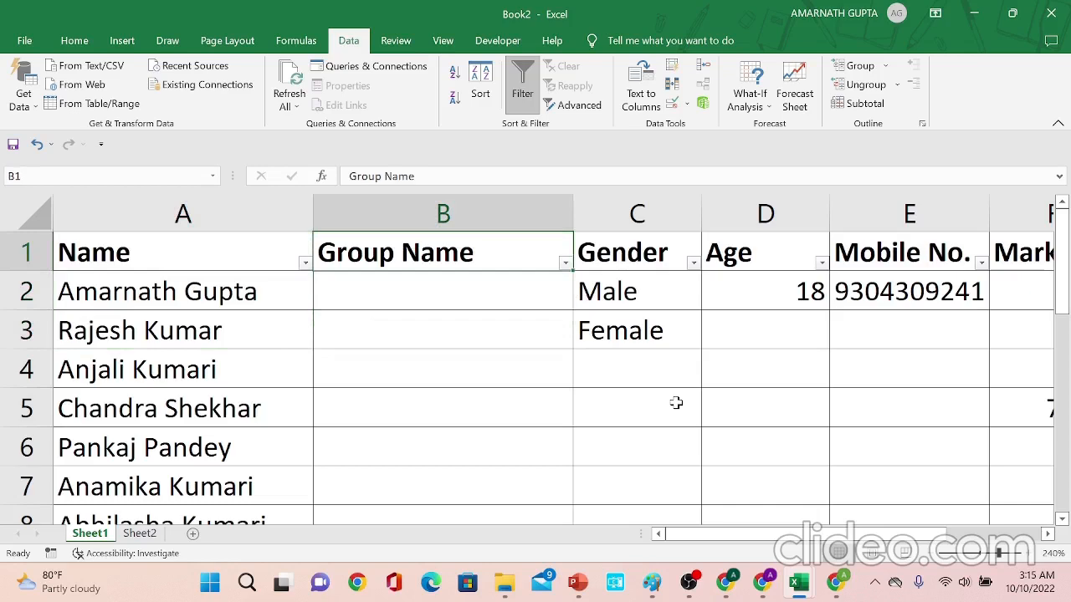
pyautogui.hotkey('alt', 'Tab')
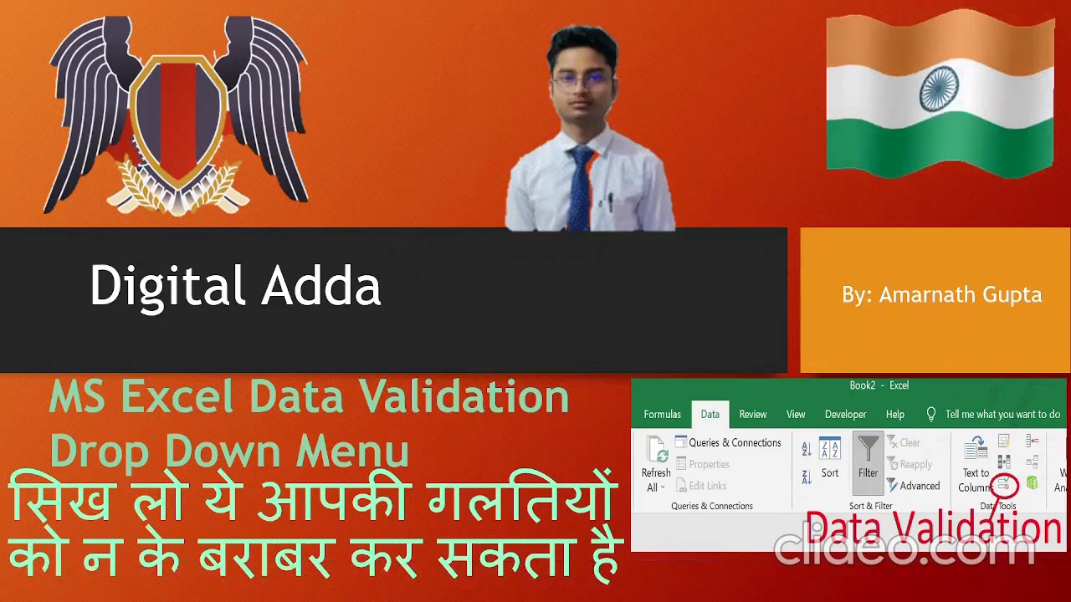
pyautogui.press('Right')
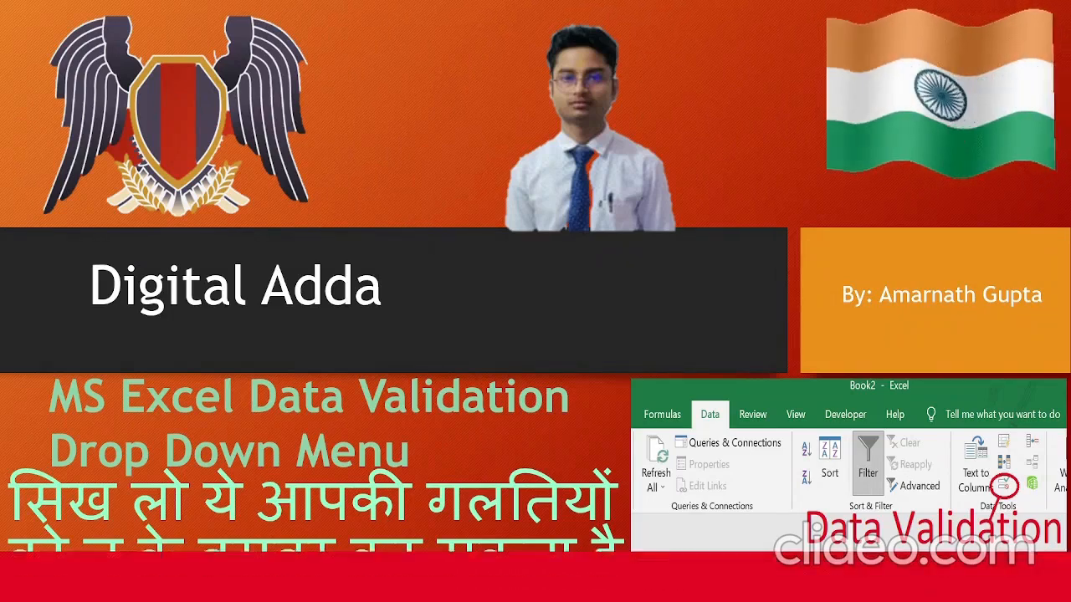